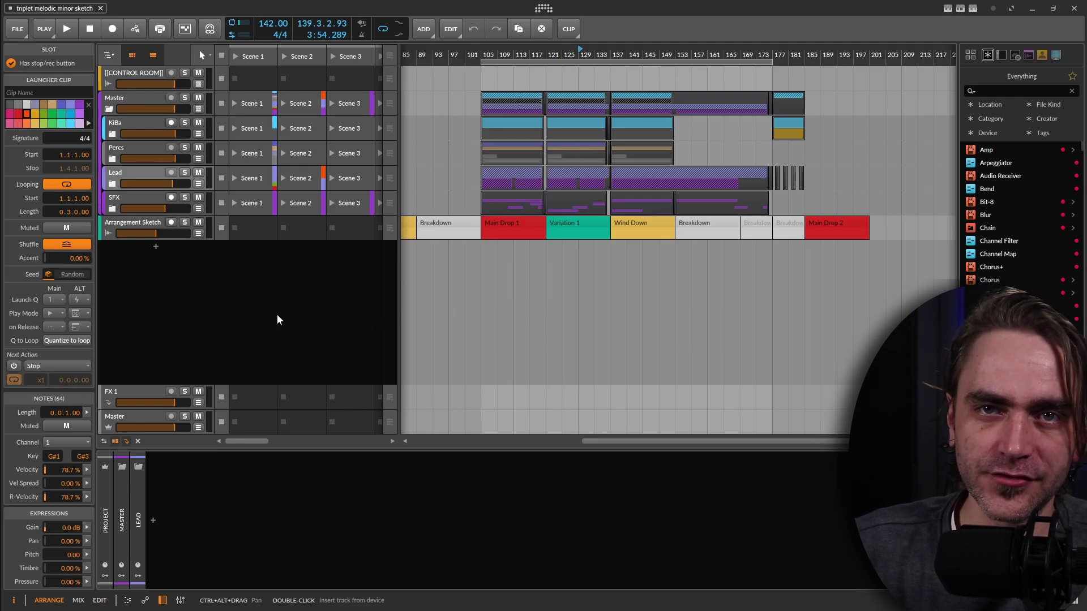
Reverse the selected launcher clip through the Commander
key("ctrl+Return")
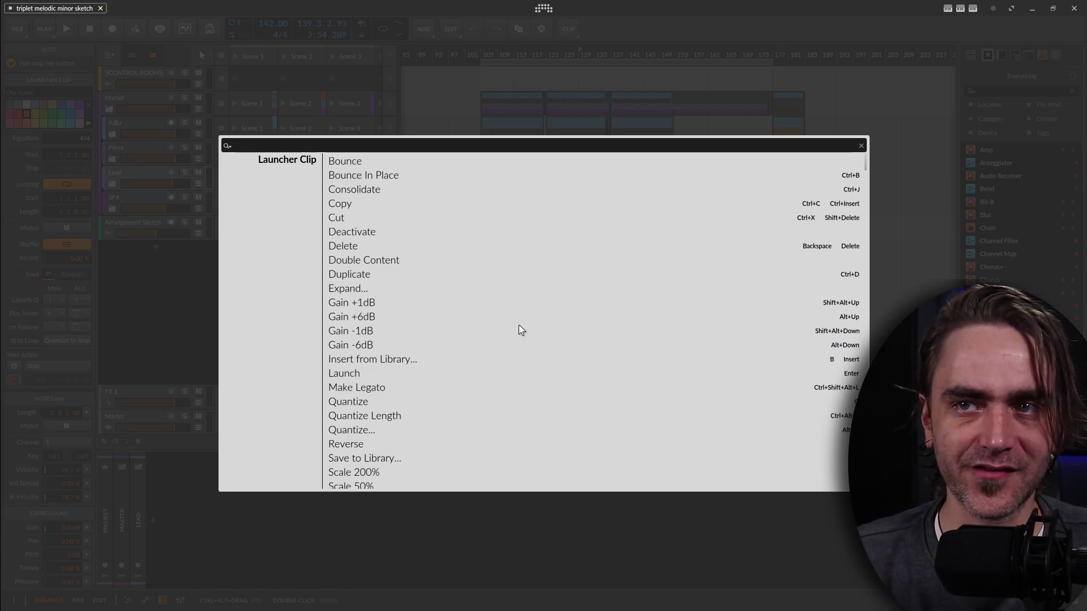
left_click(347, 444)
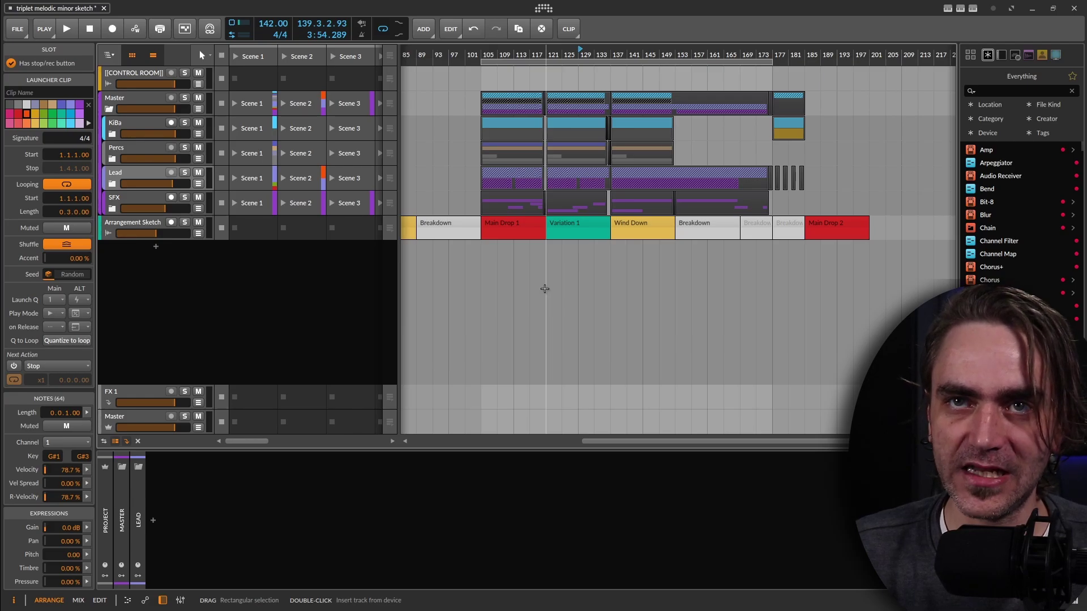
Review the list of default keyboard shortcut mappings in the settings and close the settings
left_click(17, 29)
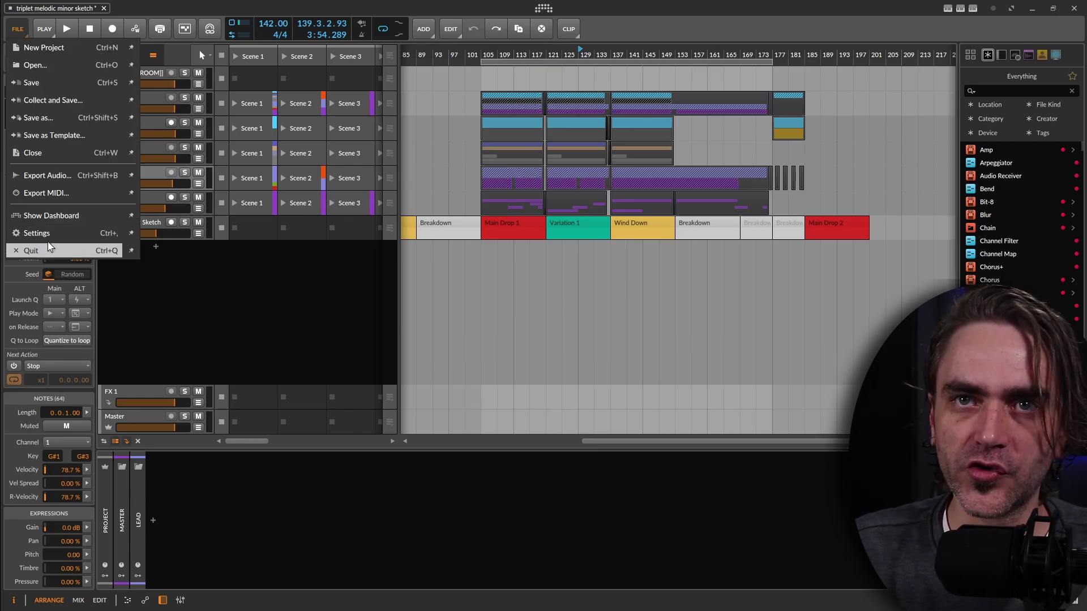
left_click(48, 234)
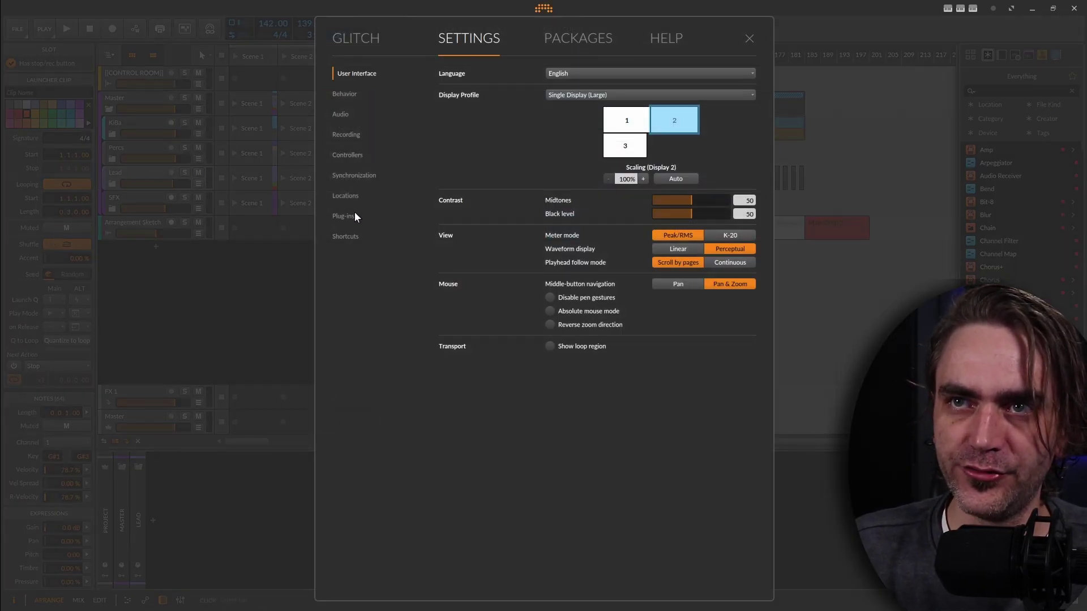
left_click(346, 236)
scroll(668, 339, "down", 9)
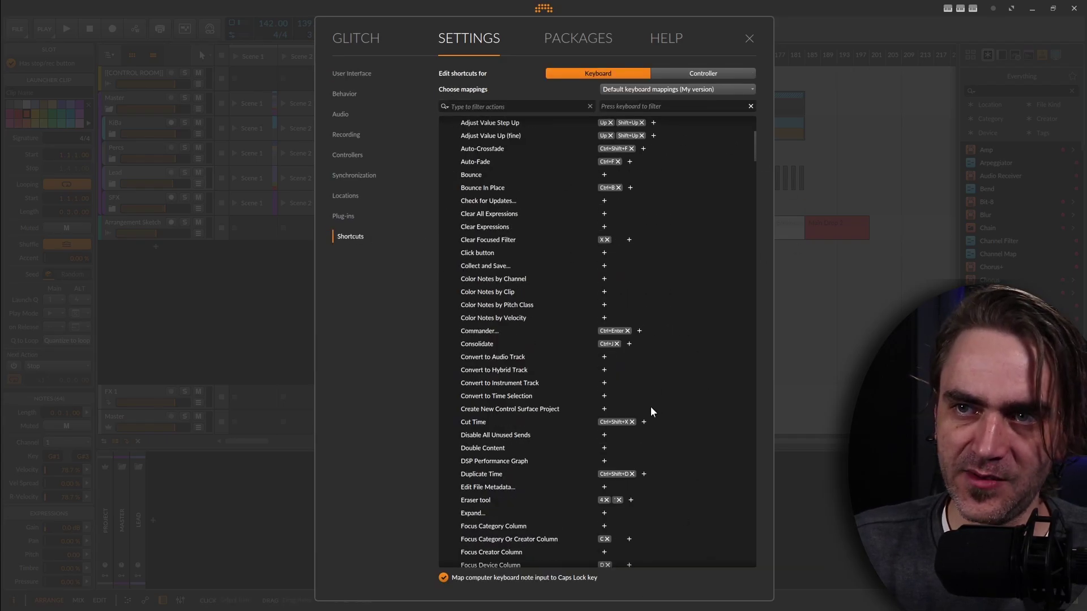
scroll(589, 406, "down", 7)
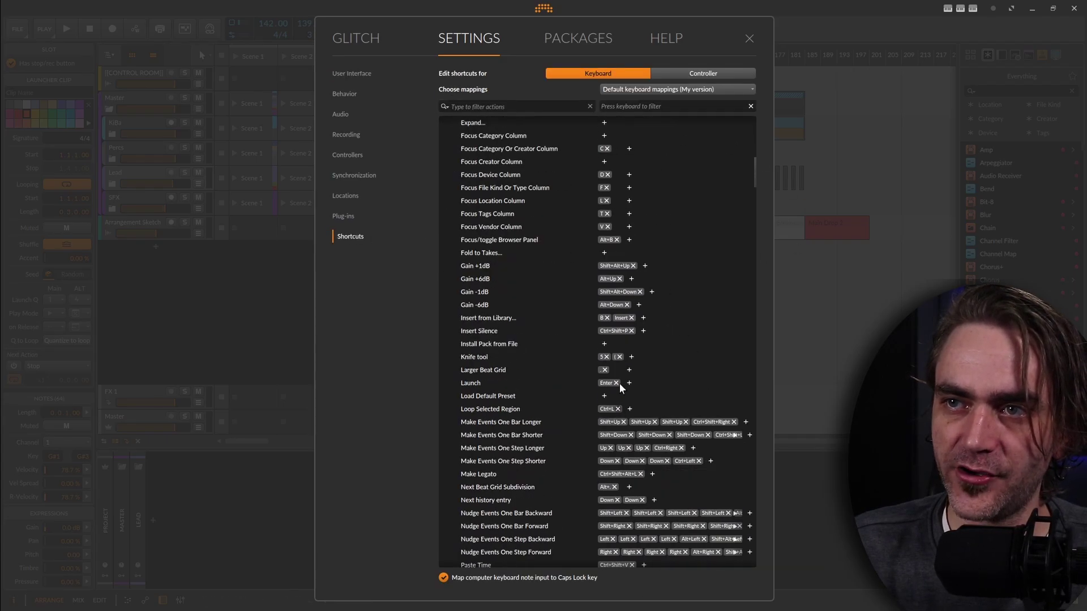
left_click(749, 39)
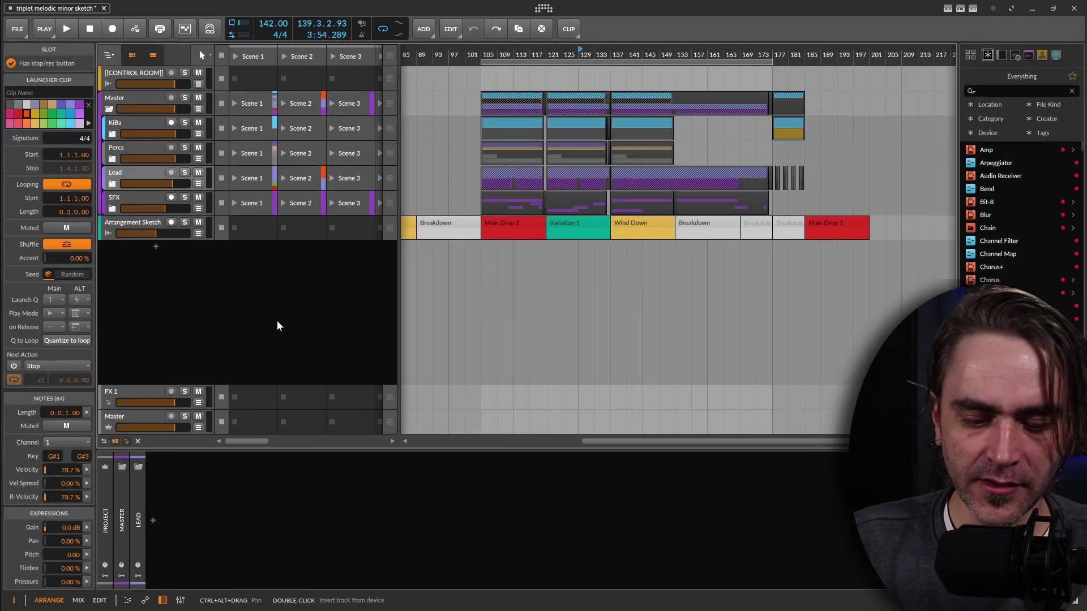
Look through the actions available in the Commander
key("ctrl+Return")
scroll(449, 308, "down", 15)
scroll(502, 317, "down", 12)
scroll(487, 299, "up", 10)
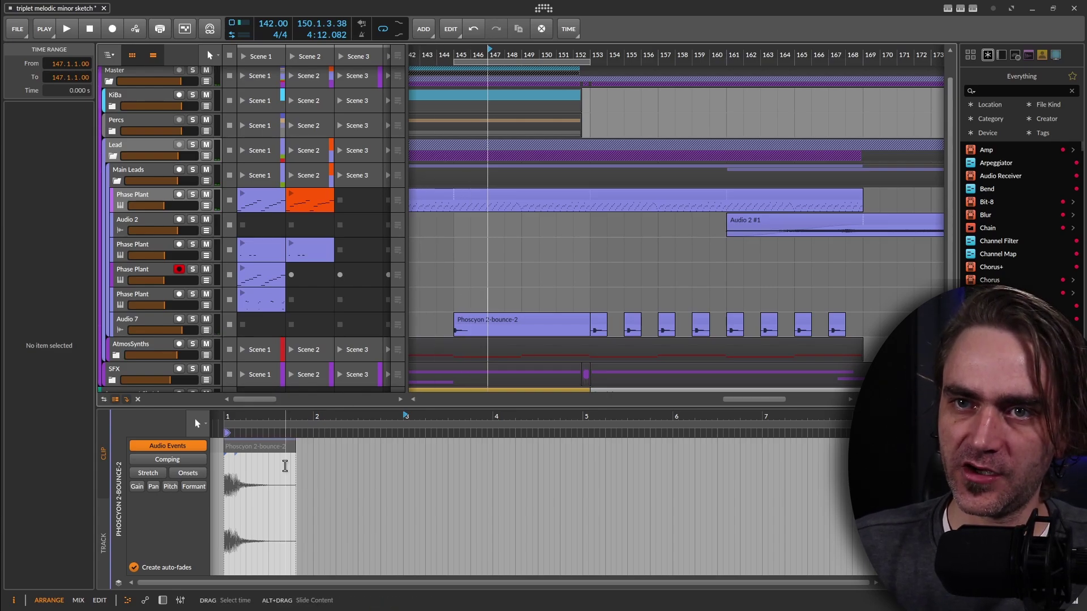
Split the Phoscyon 2-bounce-2 audio event one sixteenth note after its start and delete the remainder
left_click(269, 448)
left_click_drag(331, 481, 376, 481)
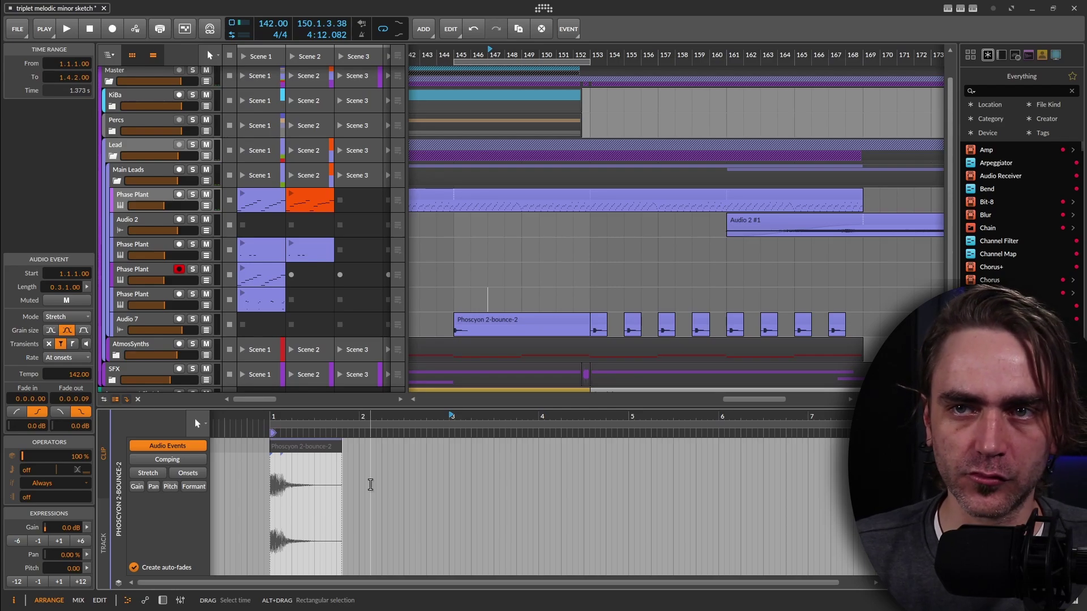
scroll(275, 505, "up", 3)
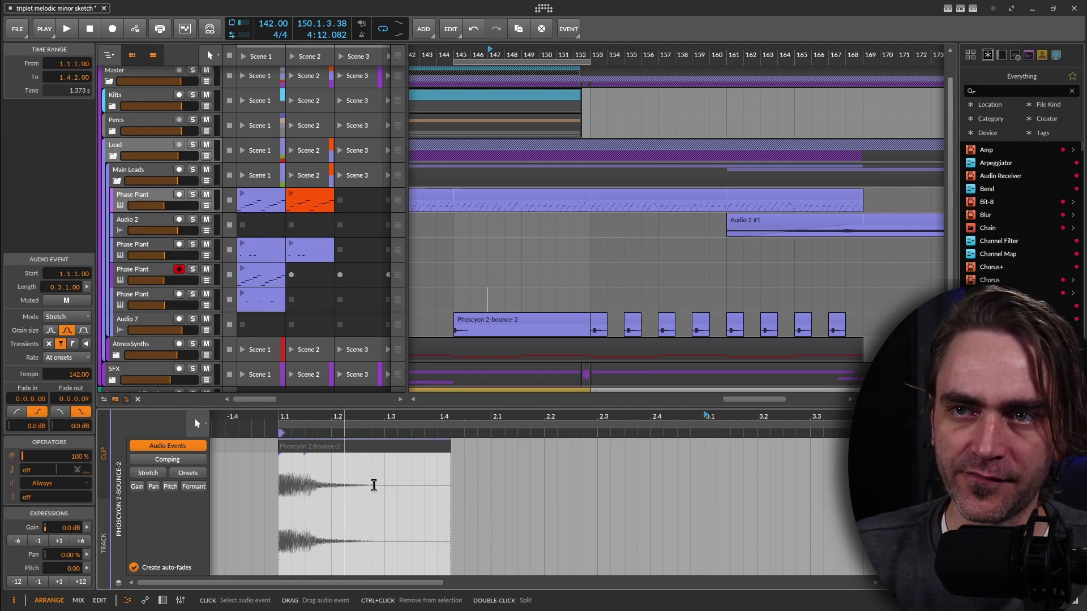
key("5")
left_click(292, 502)
key("1")
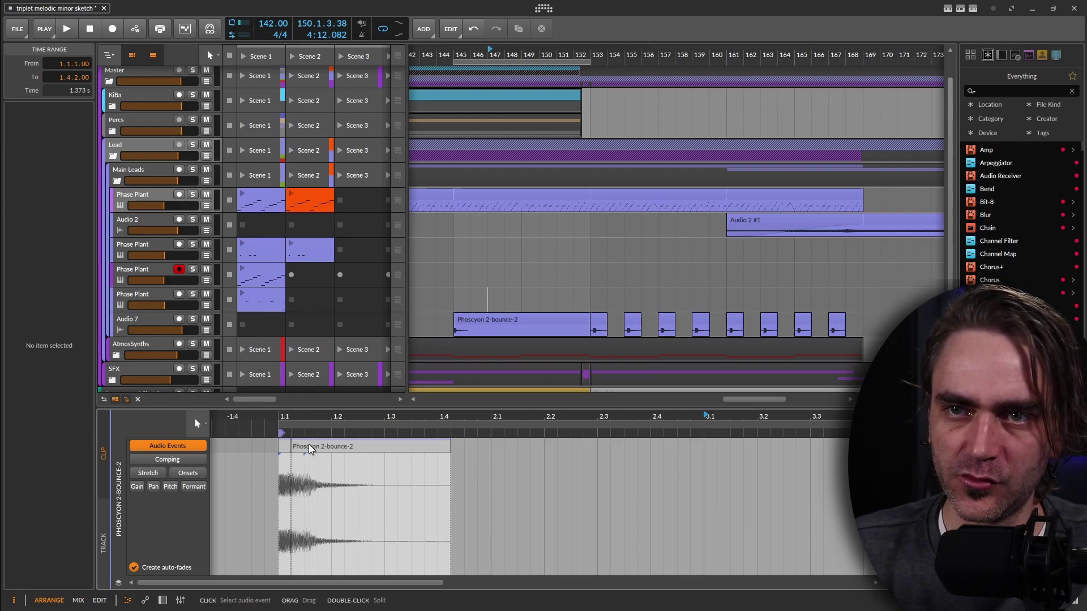
left_click(309, 450)
key("Delete")
Duplicate the remaining short slice repeatedly until the copies reach 1.3.1
left_click(285, 446)
key("ctrl+d")
key("ctrl+d")
key("ctrl+d")
key("ctrl+d")
key("ctrl+d")
key("ctrl+d")
key("ctrl+d")
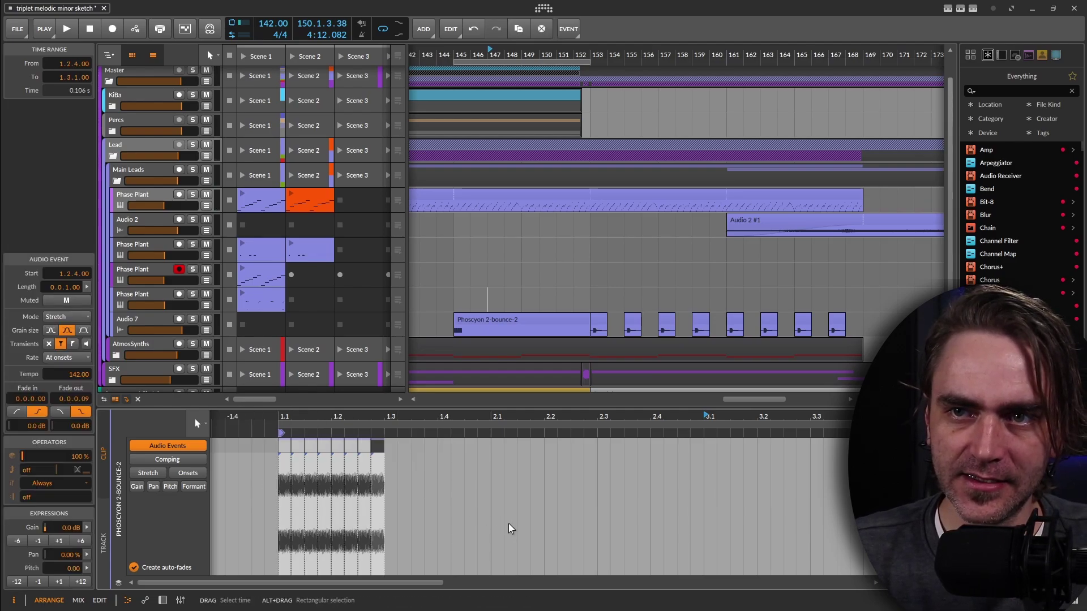
Undo the slice duplications, the deletion and the split to restore the original audio event
key("ctrl+z")
key("ctrl+z")
key("ctrl+z")
key("ctrl+z")
key("ctrl+z")
key("ctrl+z")
key("ctrl+z")
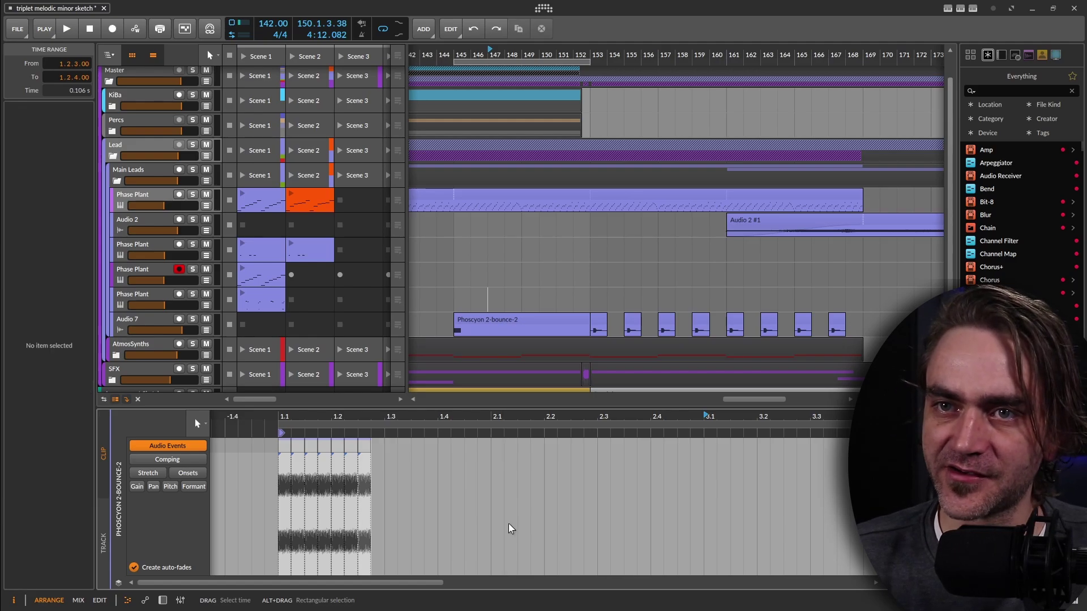
key("ctrl+z")
key("ctrl+z")
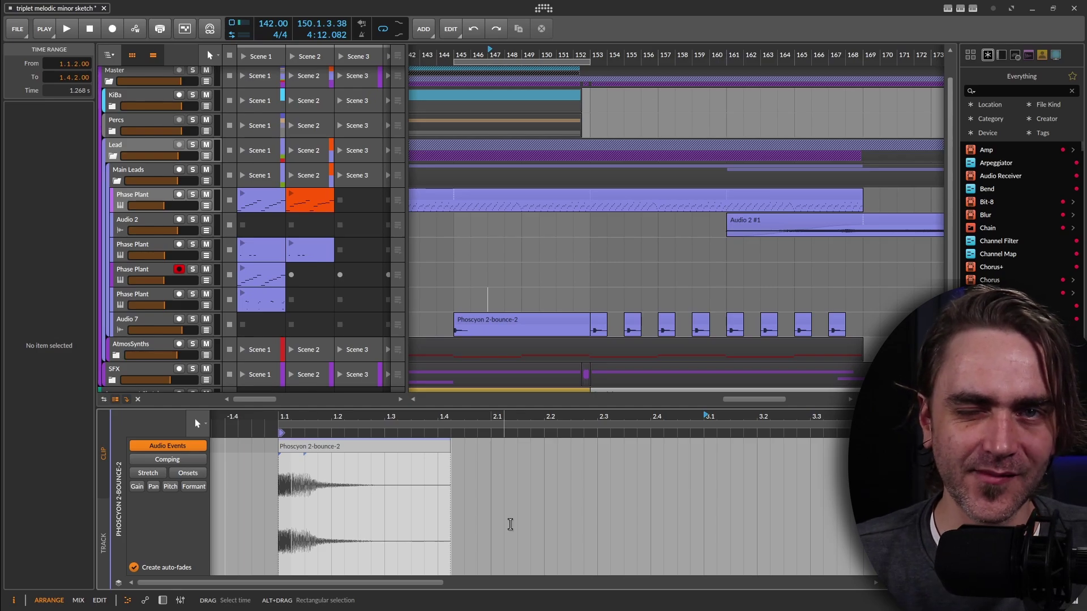
Enable the Repeat operator on the audio event, try out its count, and reset the count to off
left_click(357, 448)
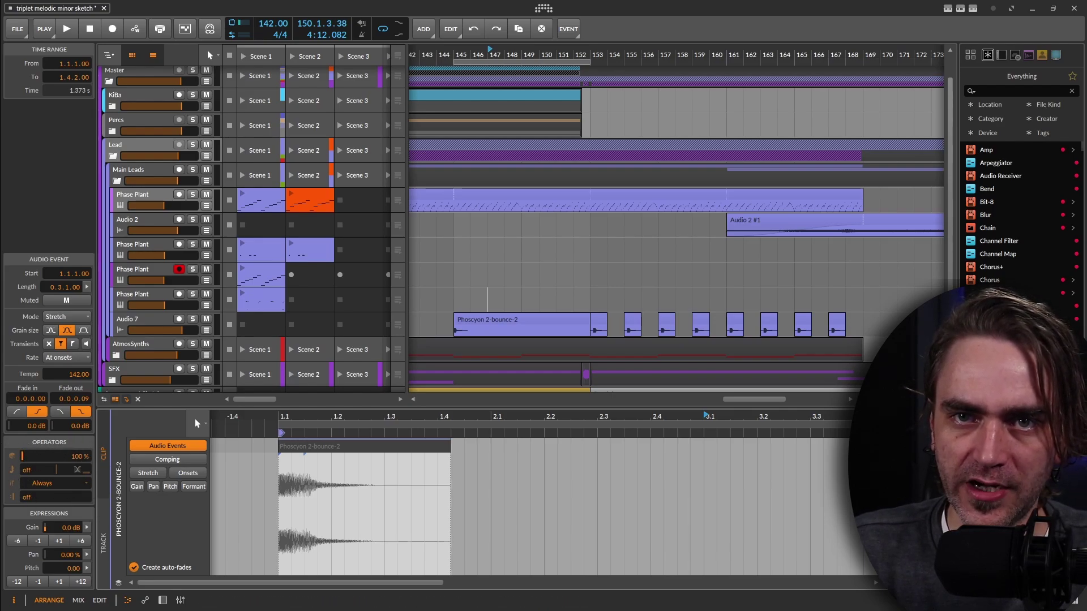
left_click(13, 473)
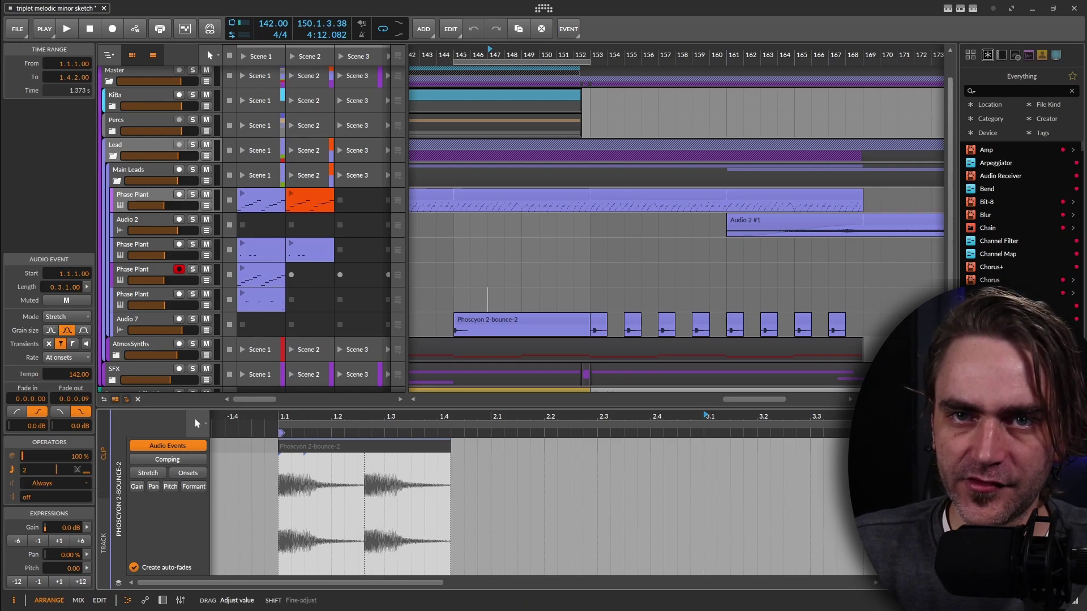
left_click_drag(27, 472, 27, 510)
double_click(31, 472)
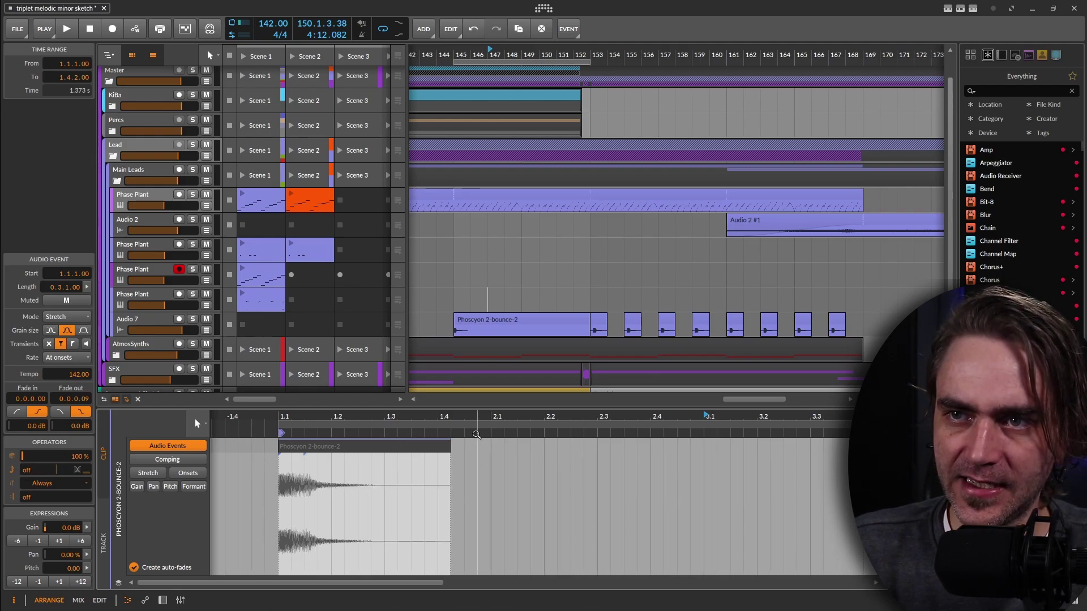
Extend the end of the audio event to 6.4.2 in the clip editor
left_click_drag(448, 446, 816, 447)
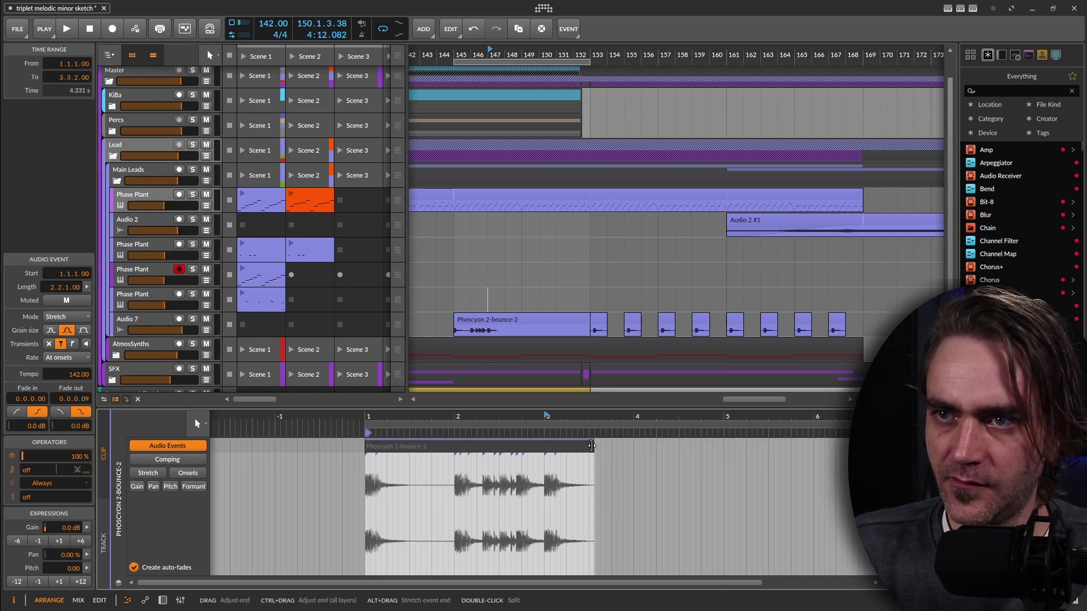
left_click_drag(595, 448, 887, 447)
left_click_drag(903, 419, 802, 419)
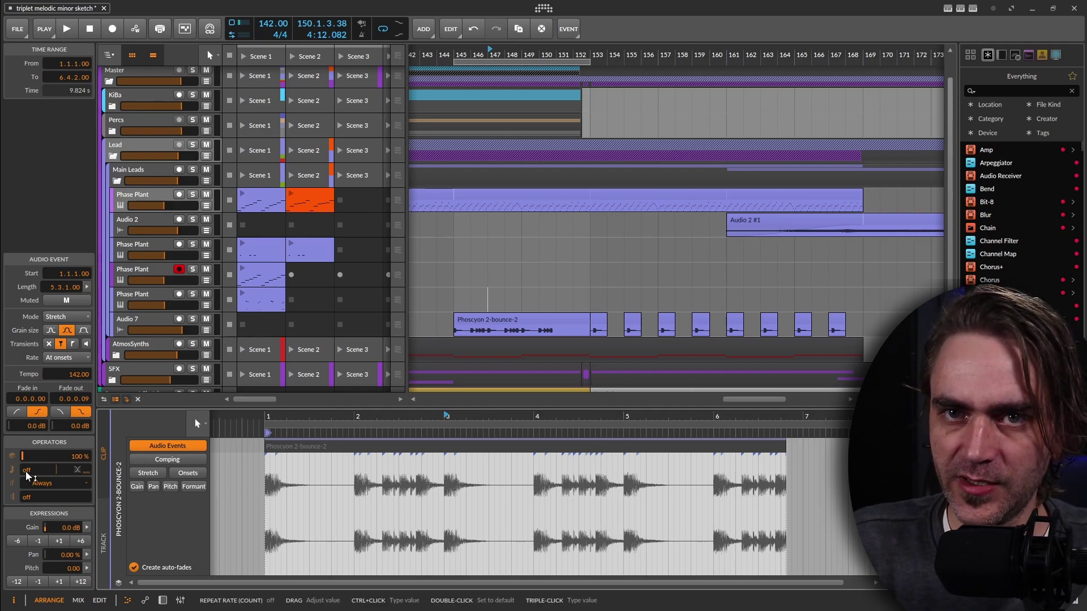
Set the audio event's Repeat count to 23
mouse_move(26, 470)
left_mouse_down()
mouse_move(26, 460)
mouse_move(68, 447)
mouse_move(26, 476)
left_mouse_up()
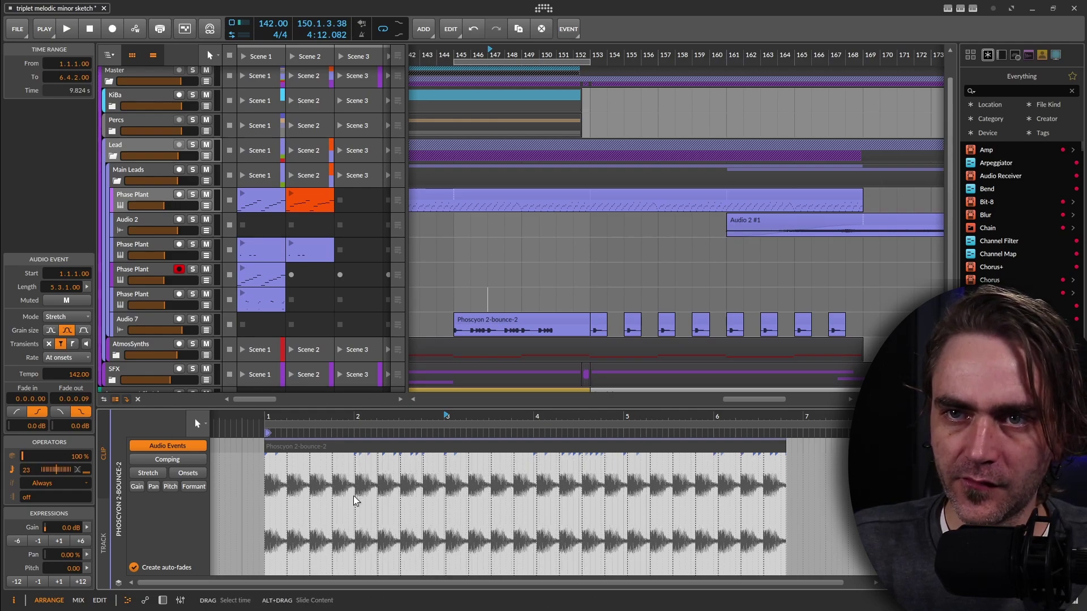
scroll(268, 507, "up", 5)
scroll(348, 446, "down", 5)
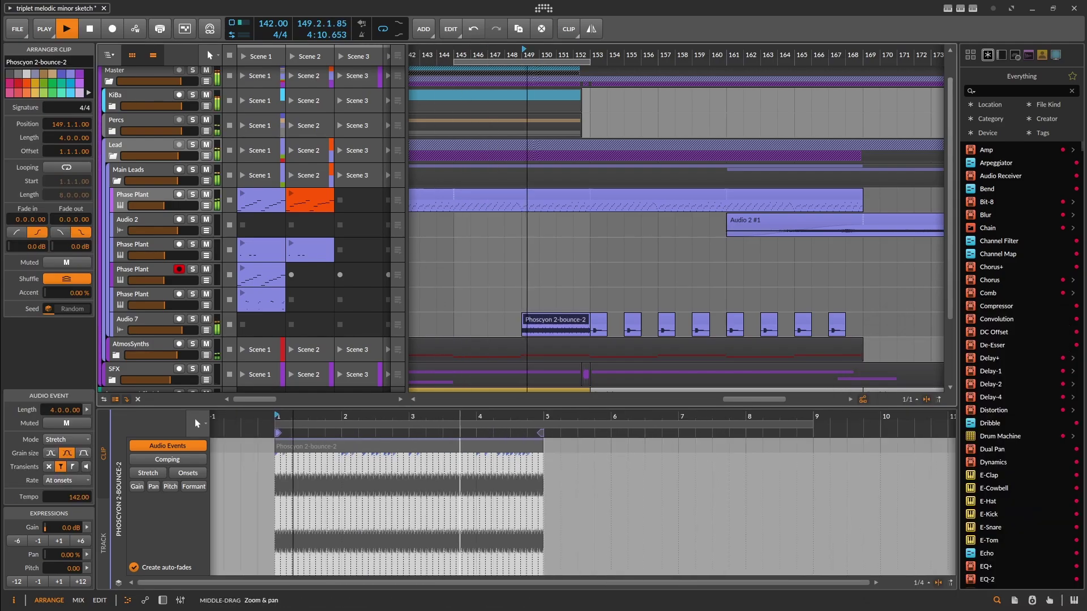
left_click_drag(460, 509, 513, 510)
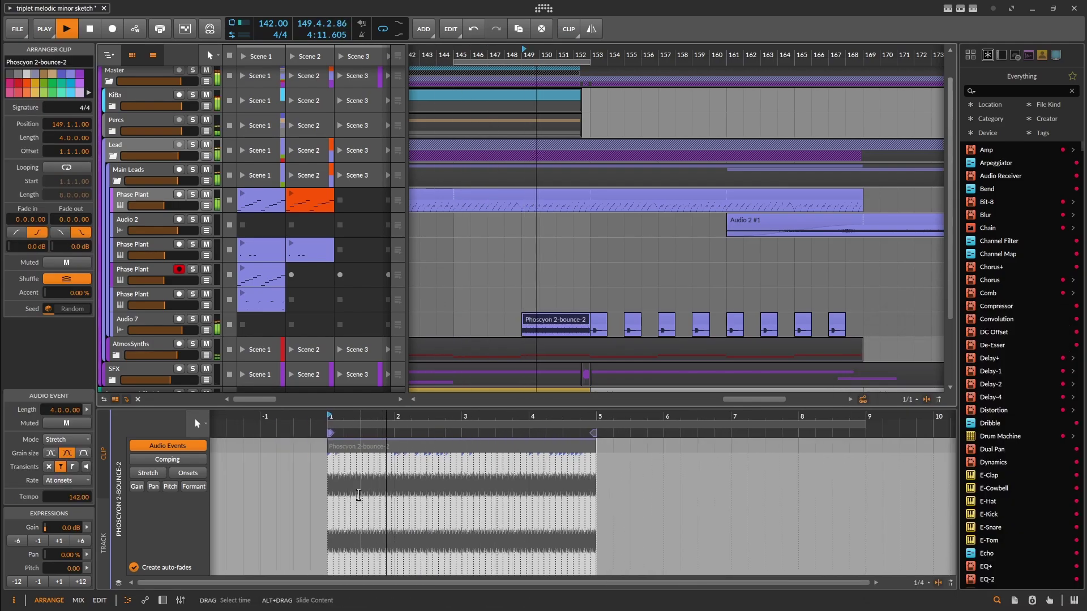
Set the Repeat count of the four-bar Phoscyon 2-bounce-2 event to 32 and audition the repeats
left_click(389, 449)
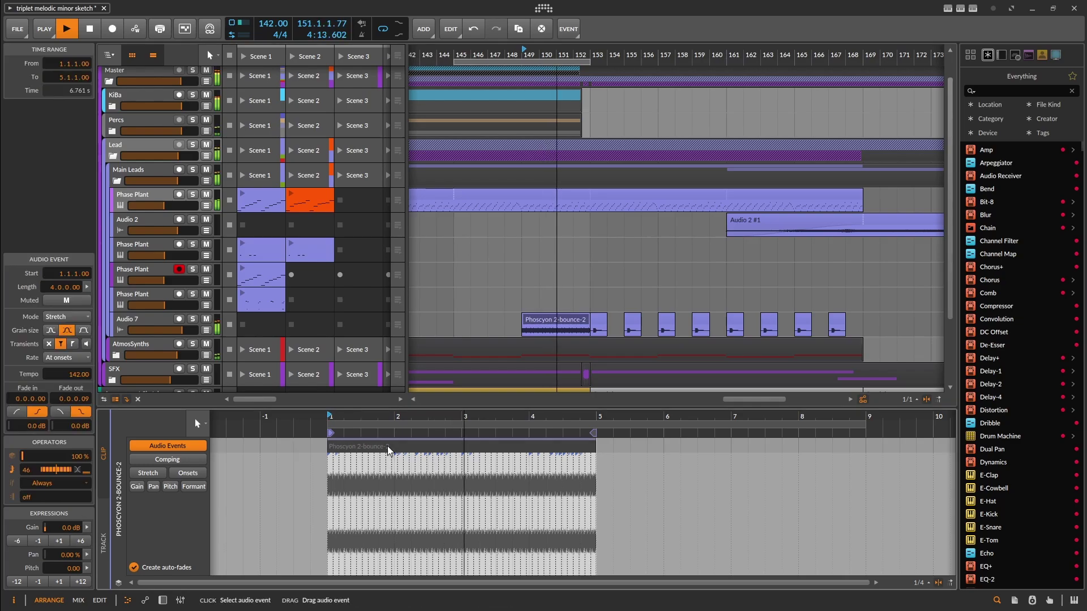
mouse_move(29, 472)
left_mouse_down()
mouse_move(27, 488)
mouse_move(57, 484)
mouse_move(57, 496)
mouse_move(23, 464)
left_mouse_up()
key("space")
key("space")
key("space")
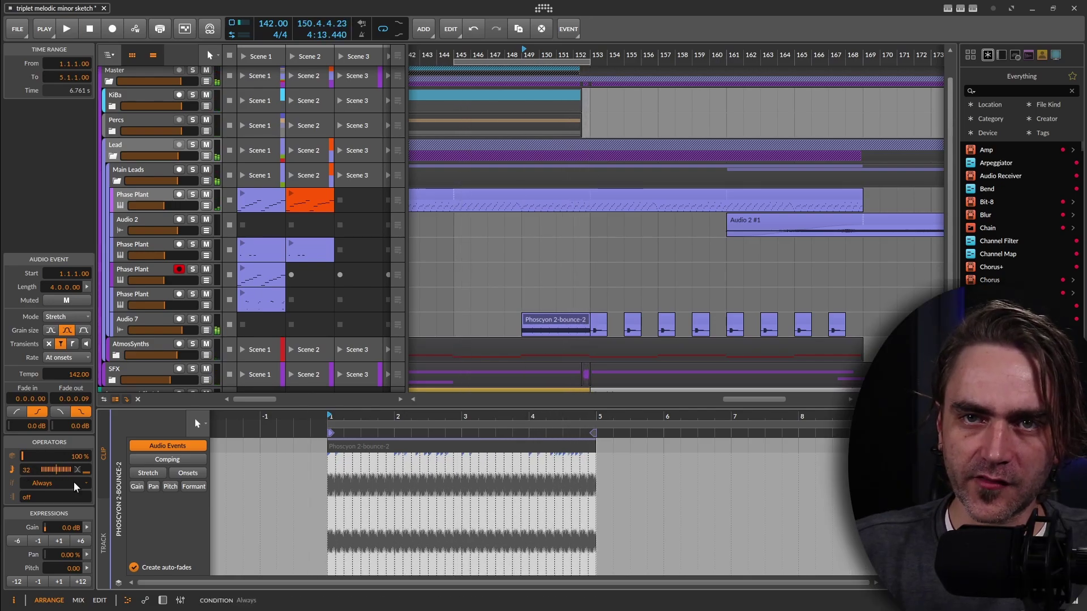
Try different Chance operator values on the audio event and reset Chance to 100 %
left_click_drag(57, 462, 57, 498)
left_click_drag(27, 459, 27, 419)
left_click_drag(29, 462, 29, 474)
double_click(27, 460)
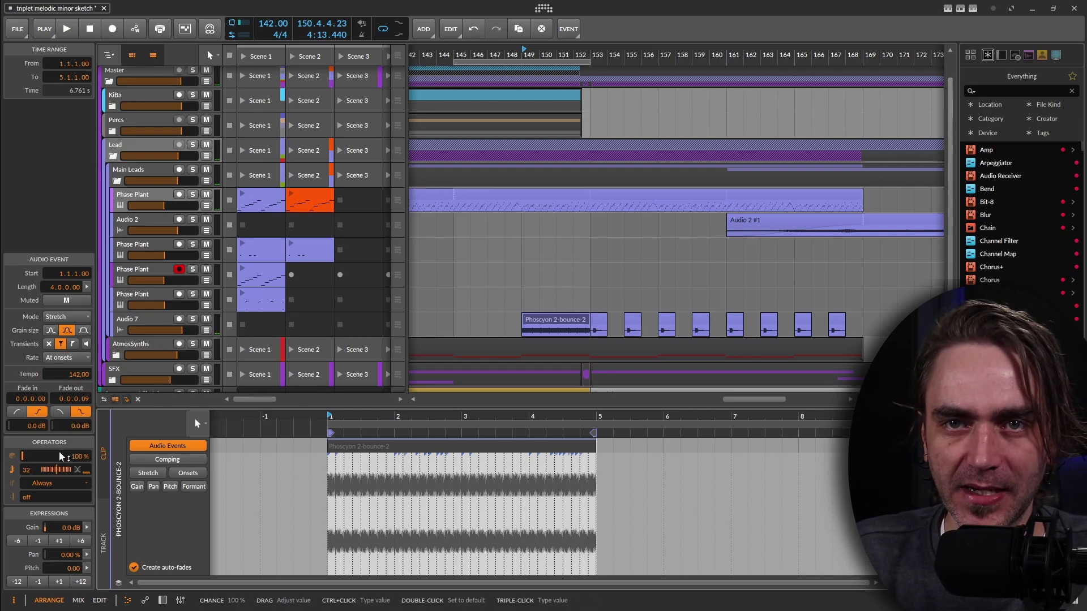
Bend the Repeat curve so the repeats start densely spaced and grow longer toward the event's end
left_click_drag(69, 473, 69, 494)
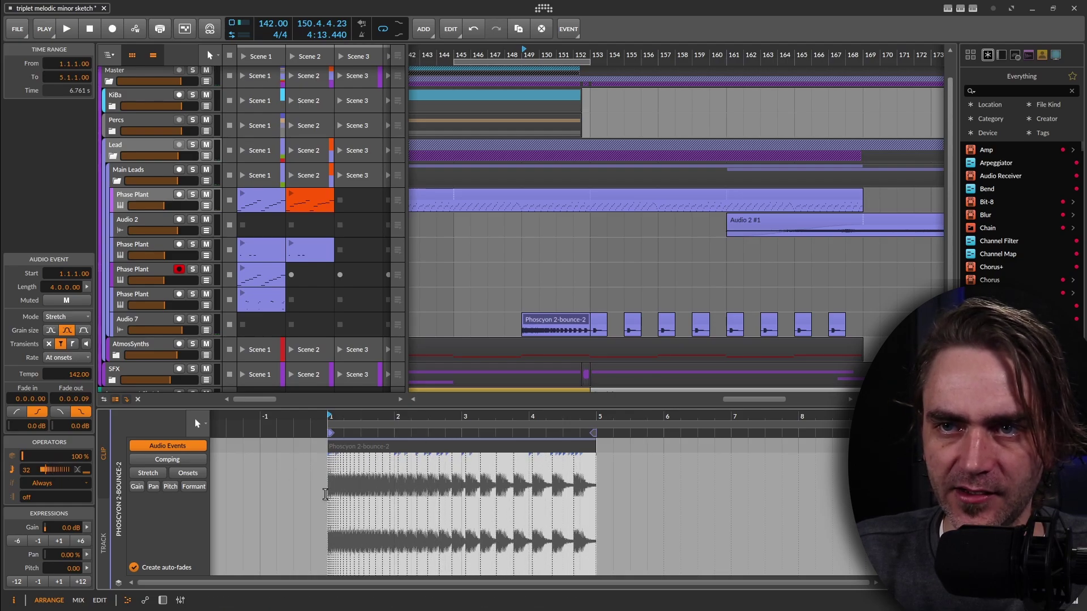
Examine the spacing of the curved repeats at the start and end of the audio event
scroll(572, 524, "up", 3)
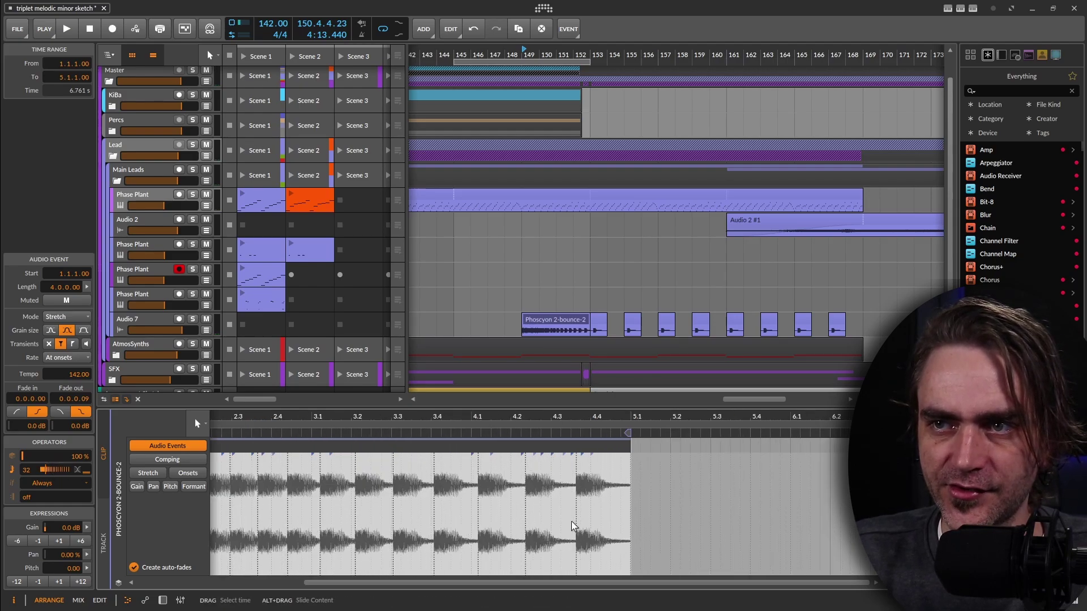
scroll(566, 518, "down", 3)
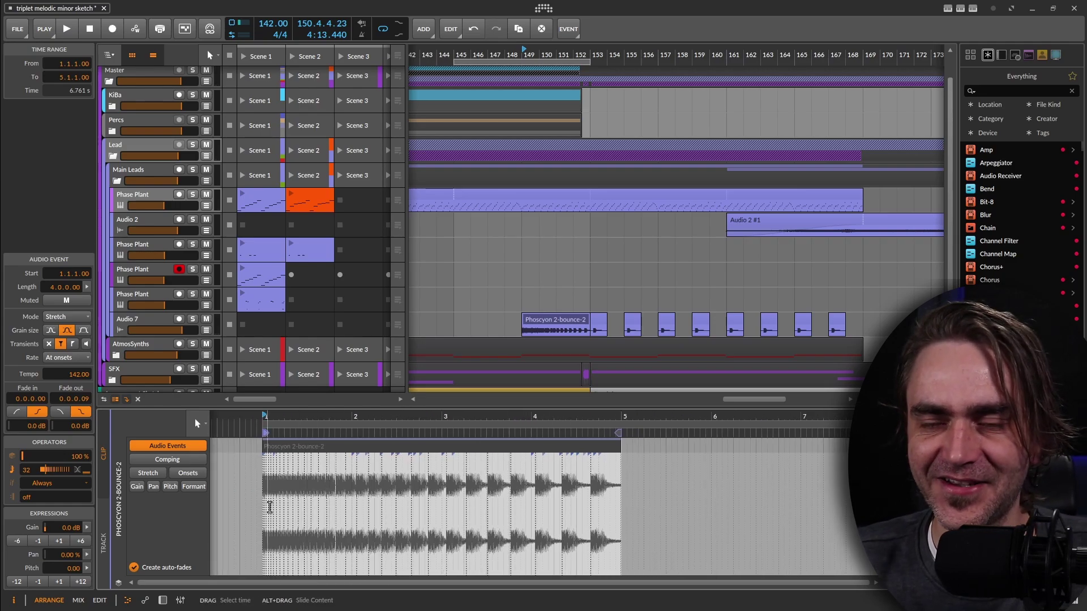
scroll(271, 505, "up", 4)
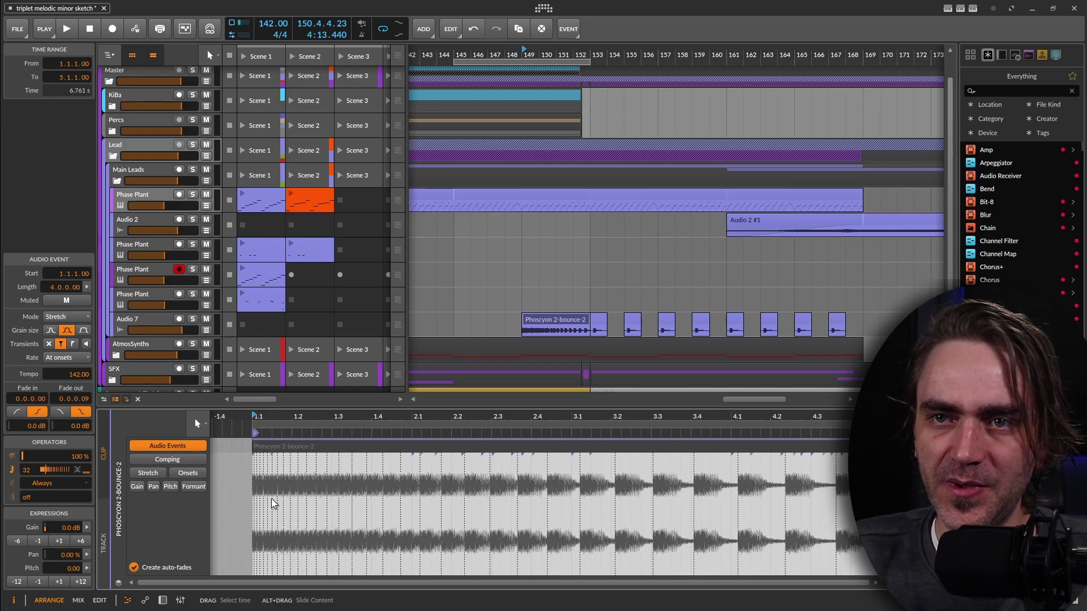
scroll(240, 486, "up", 3)
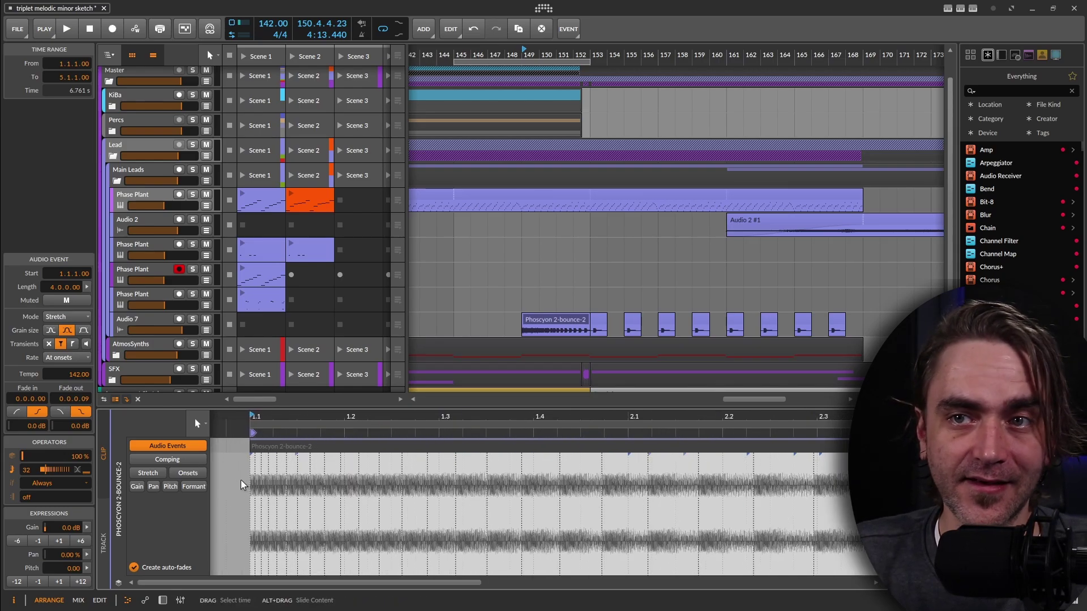
scroll(249, 481, "up", 2)
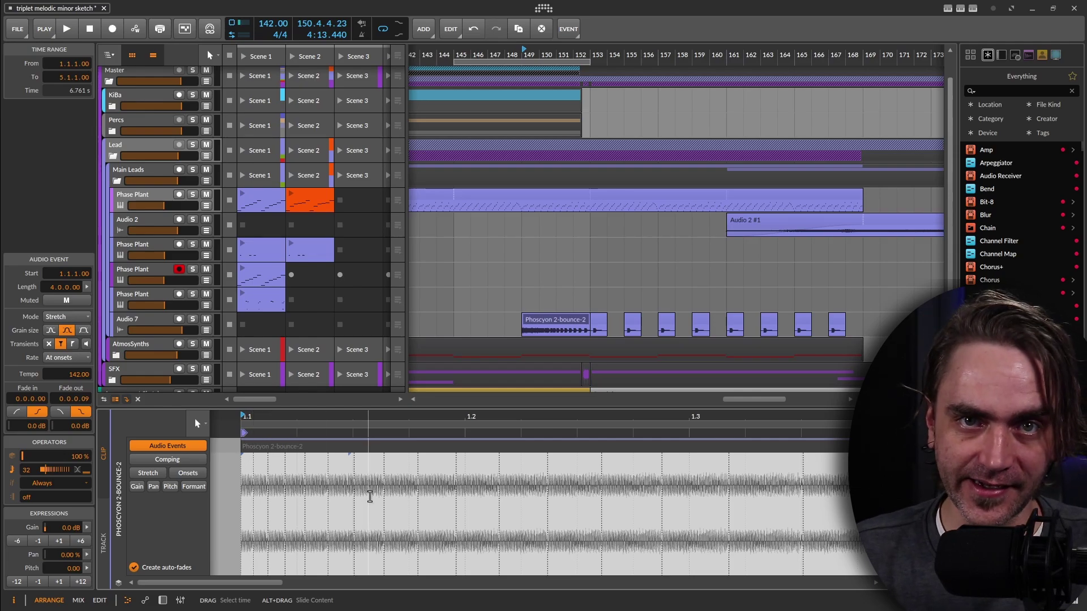
scroll(369, 500, "down", 4)
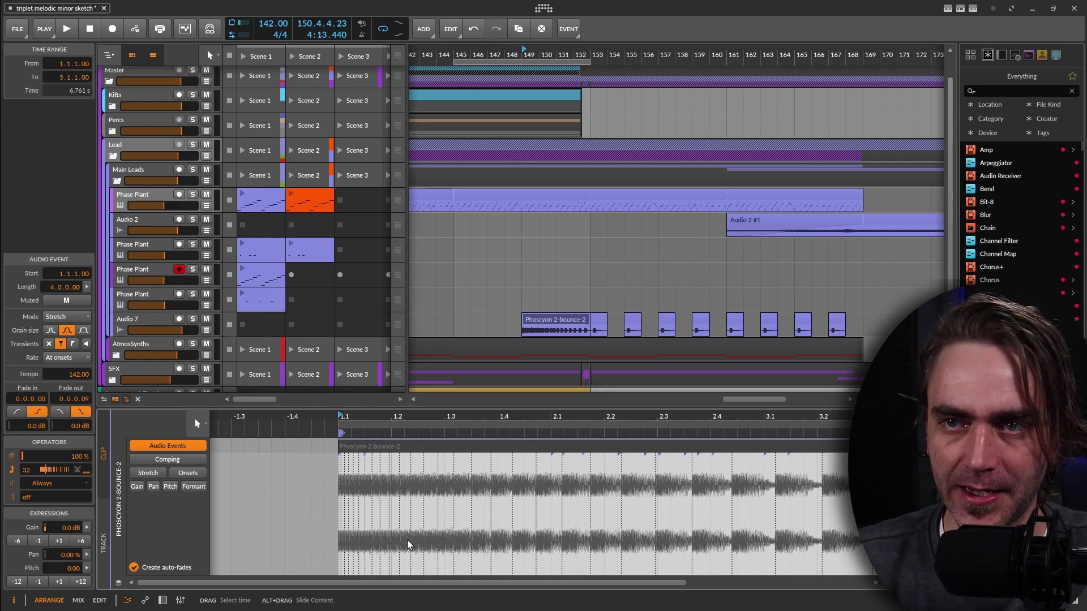
scroll(410, 538, "right", 2)
scroll(439, 517, "down", 2)
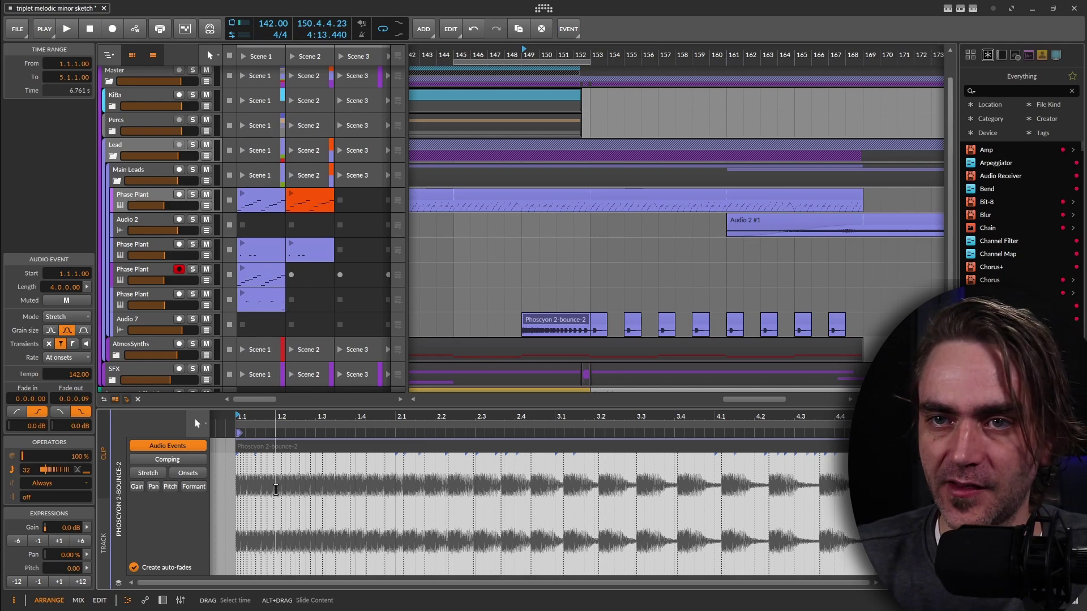
scroll(278, 507, "down", 2)
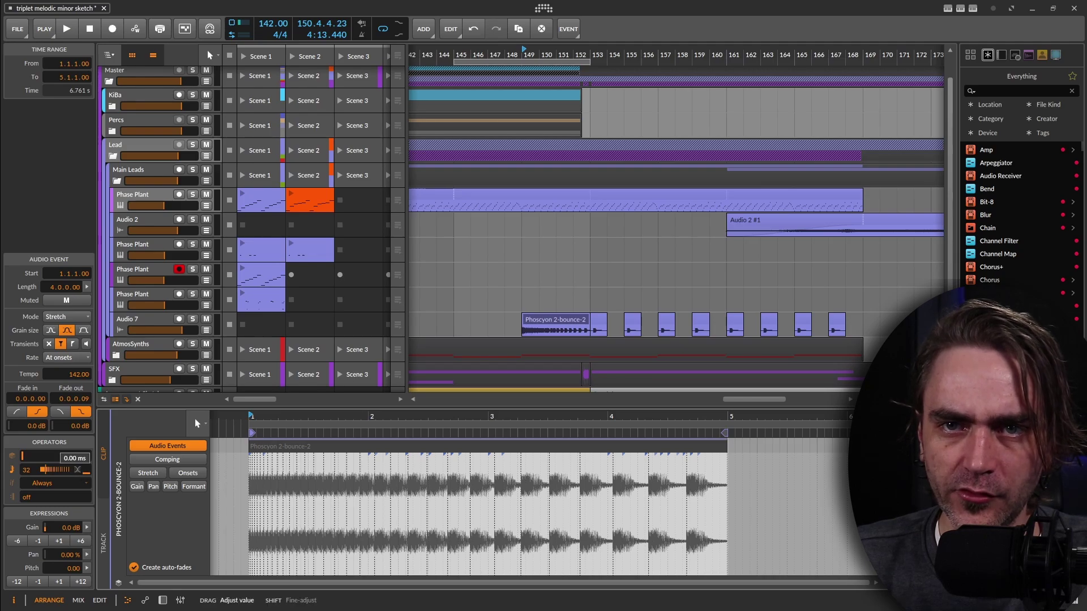
Raise the Repeat crossfade time of the audio event to 422.54 ms
left_click_drag(86, 470, 86, 444)
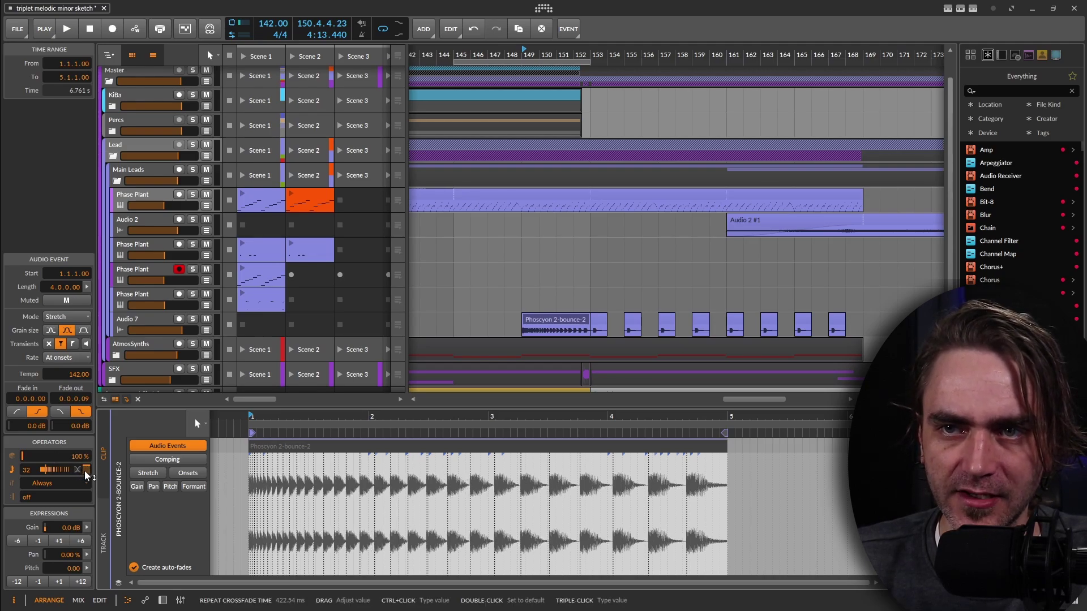
Adjust the Repeat crossfade time of the audio event while auditioning the curved roll
key("space")
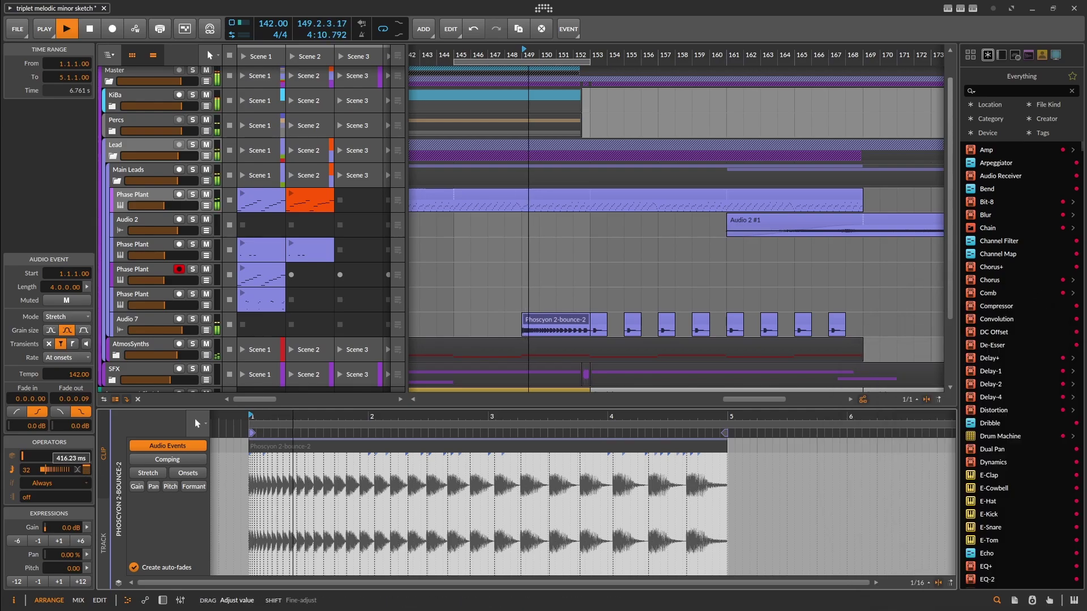
left_click_drag(86, 450, 88, 471)
key("space")
key("space")
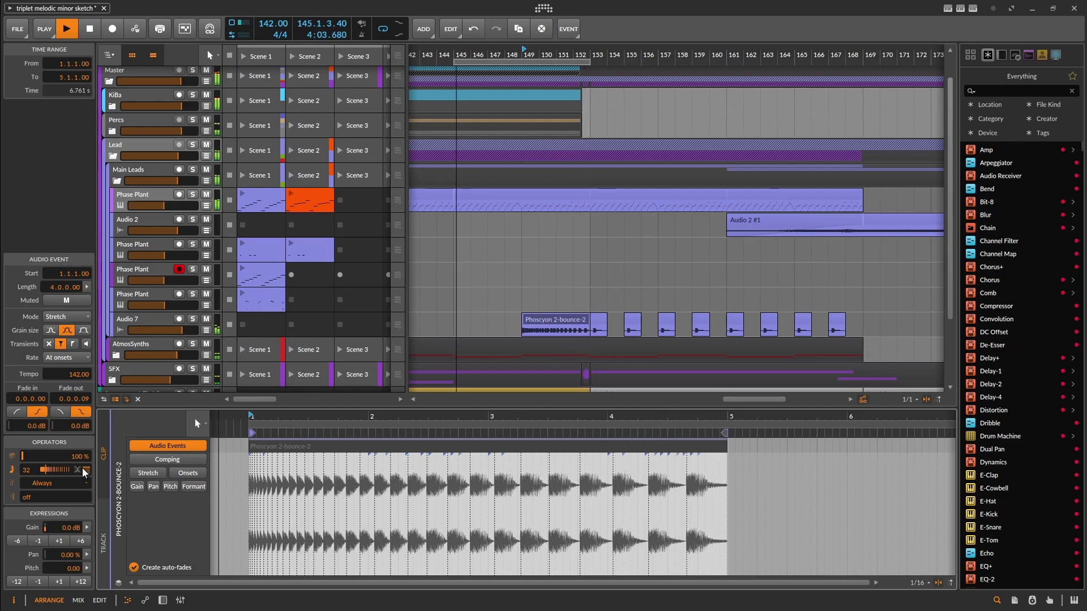
key("space")
key("space")
key("space")
Move the repeated audio event inside the clip so it starts at 1.1.3.00, and play back the result
scroll(698, 498, "up", 3)
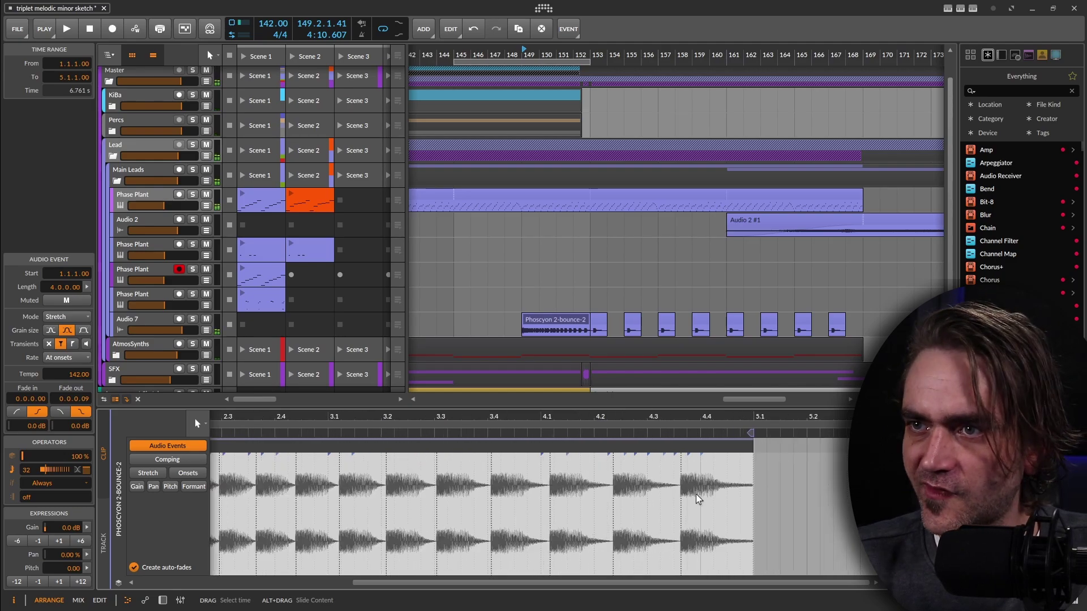
scroll(697, 499, "up", 3)
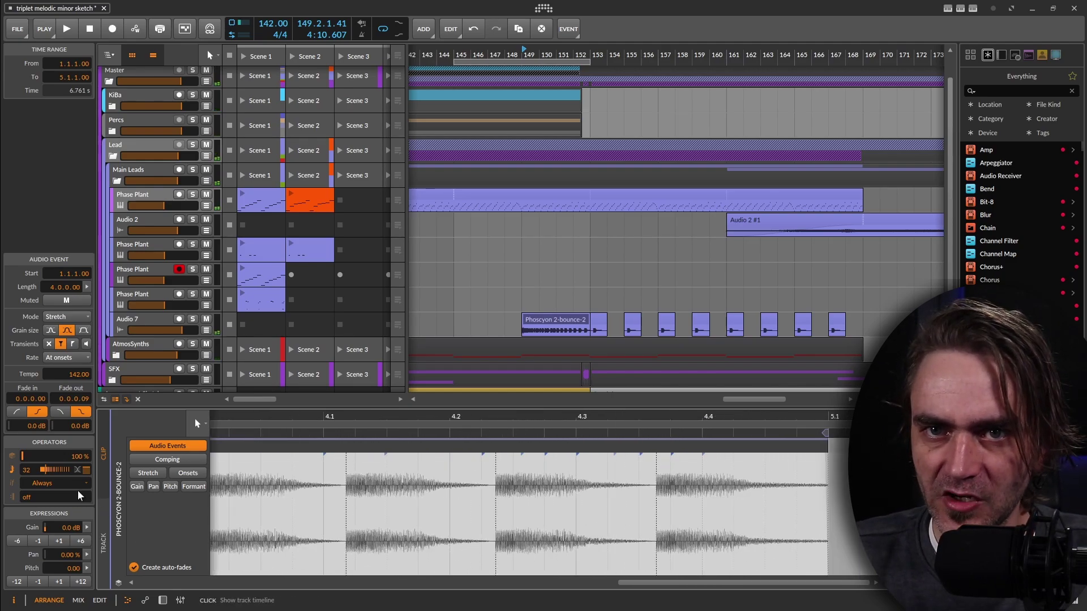
mouse_move(45, 470)
left_mouse_down()
mouse_move(56, 494)
mouse_move(43, 470)
left_mouse_up()
left_click_drag(636, 446, 698, 449)
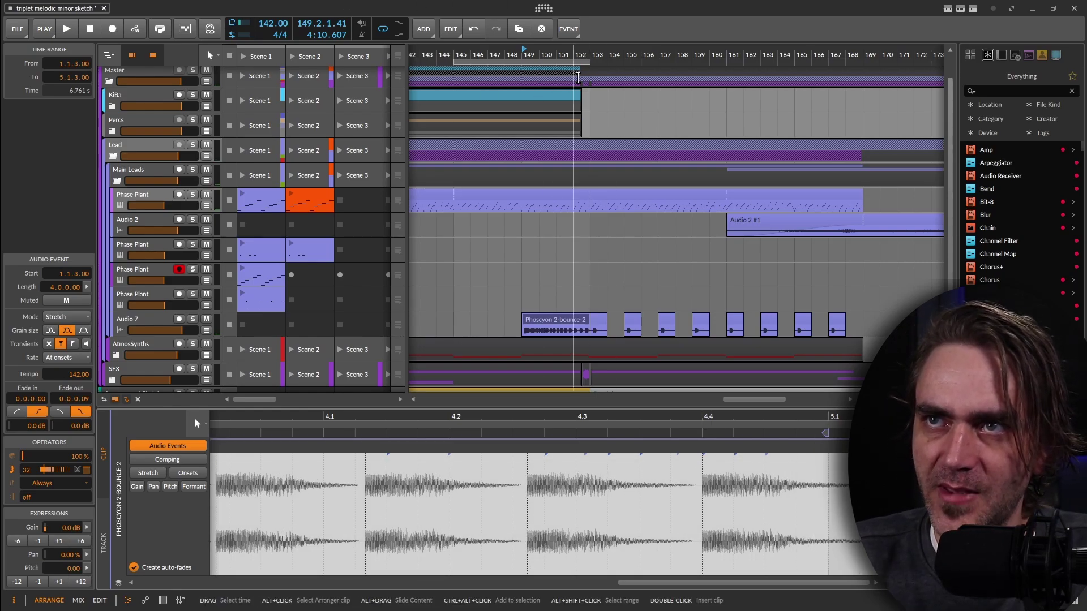
key("space")
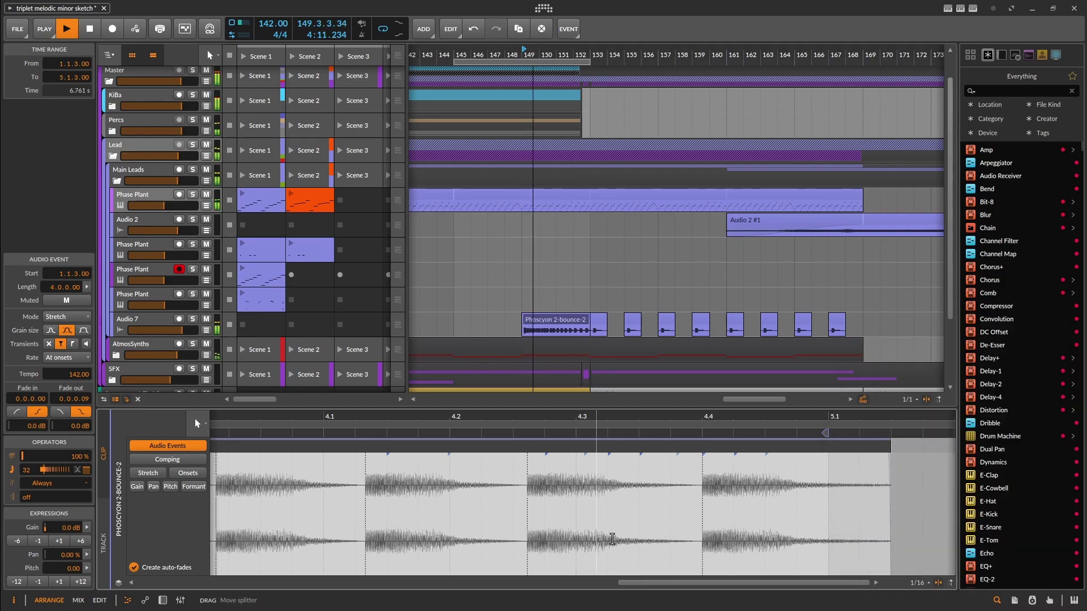
scroll(614, 549, "down", 6)
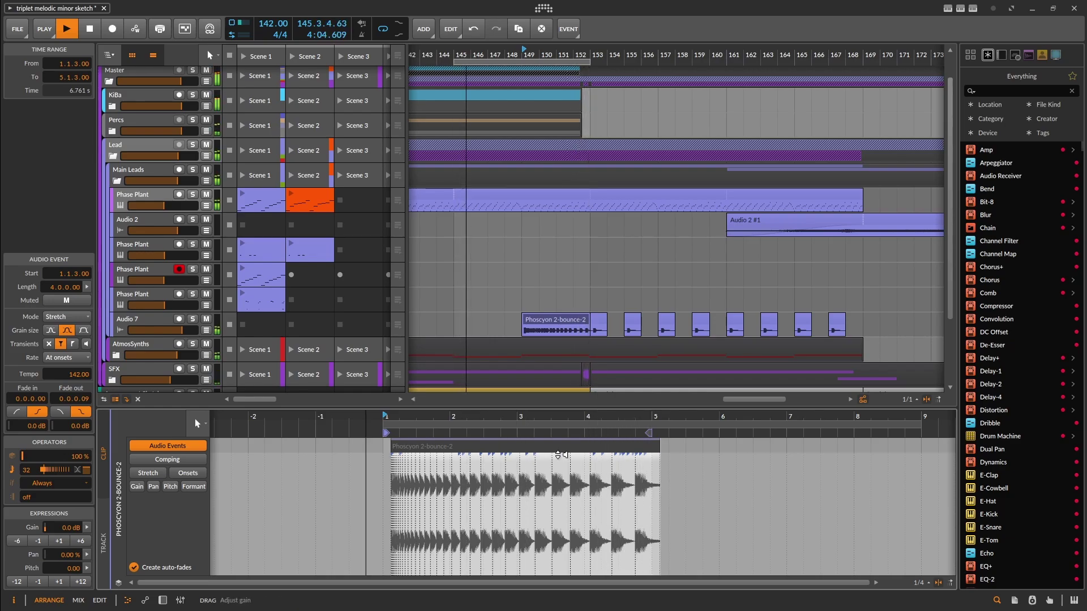
key("space")
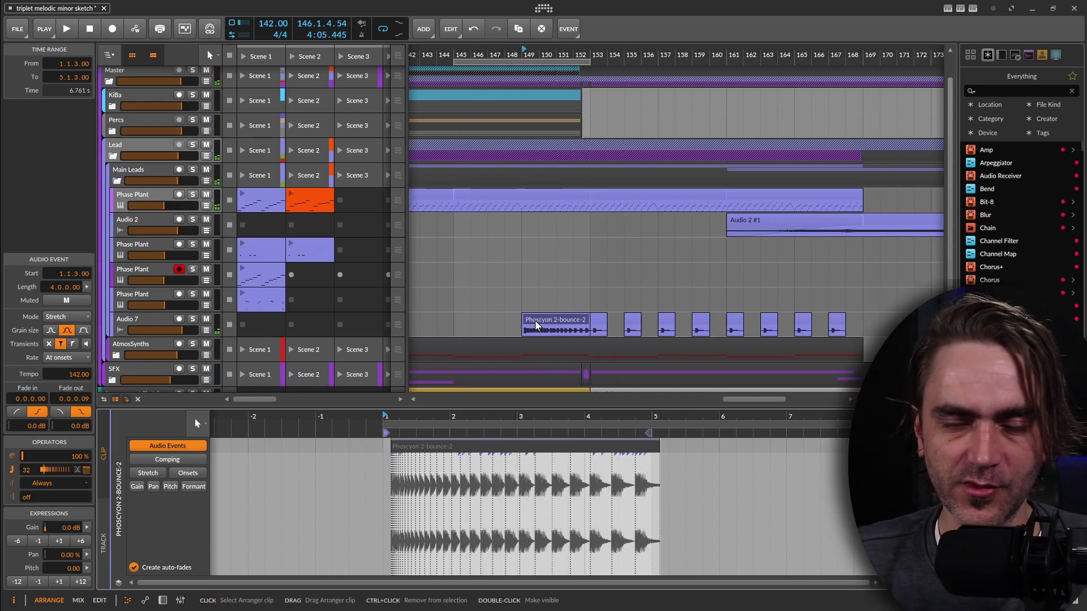
Bounce the Phoscyon 2-bounce-2 clip in place and show the gain expression of the bounced audio
right_click(537, 326)
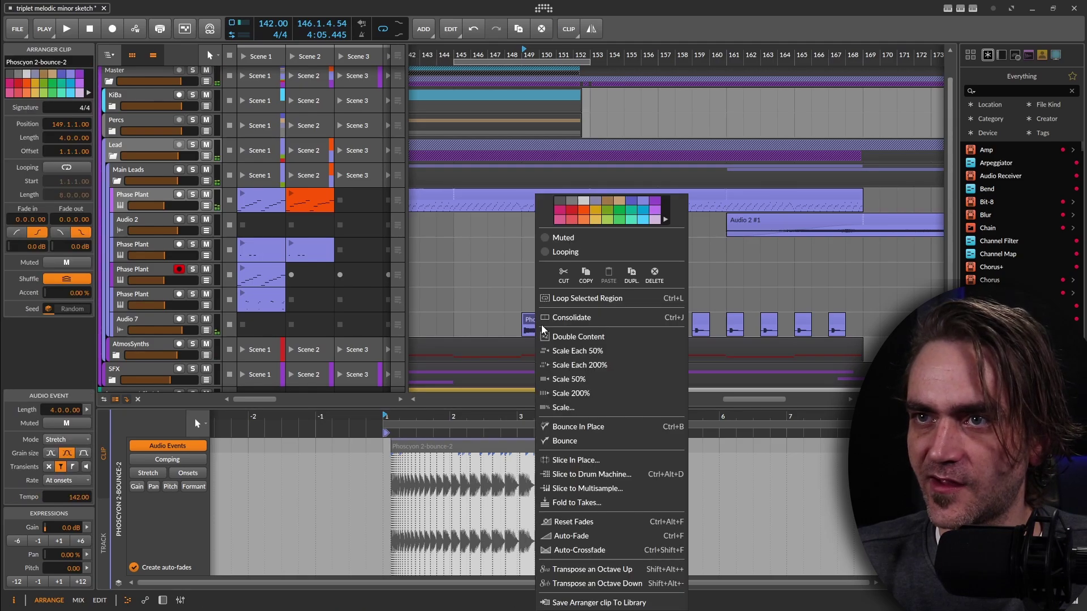
left_click(577, 428)
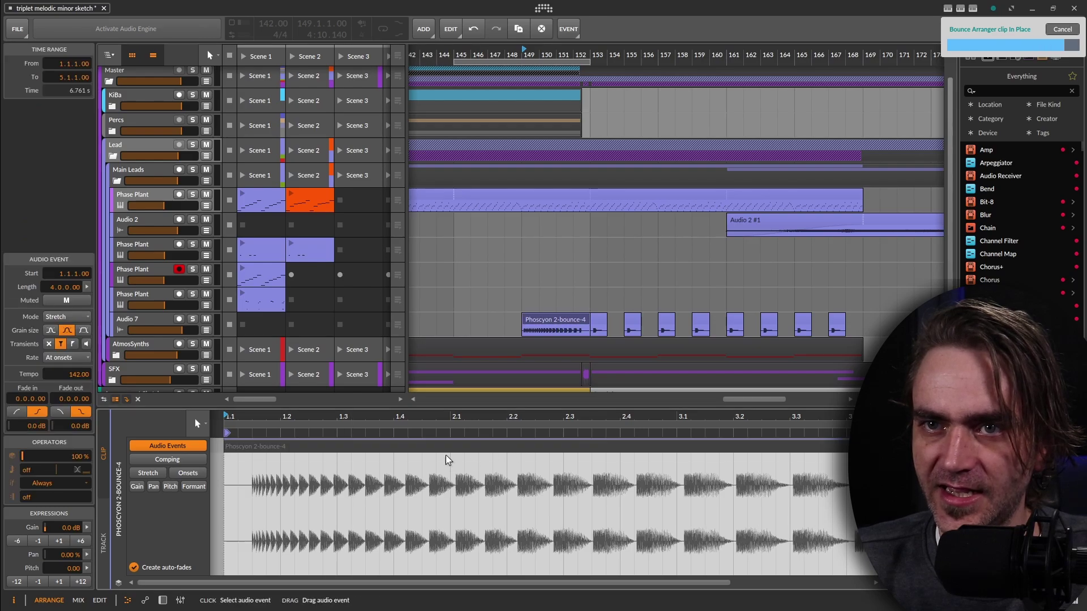
left_click(137, 486)
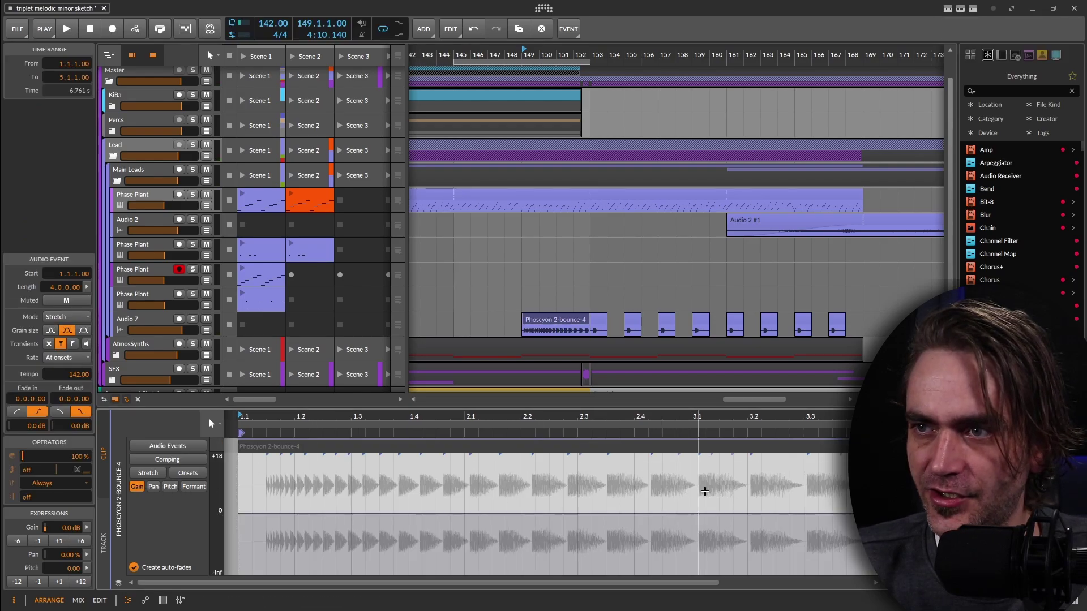
scroll(712, 492, "down", 3)
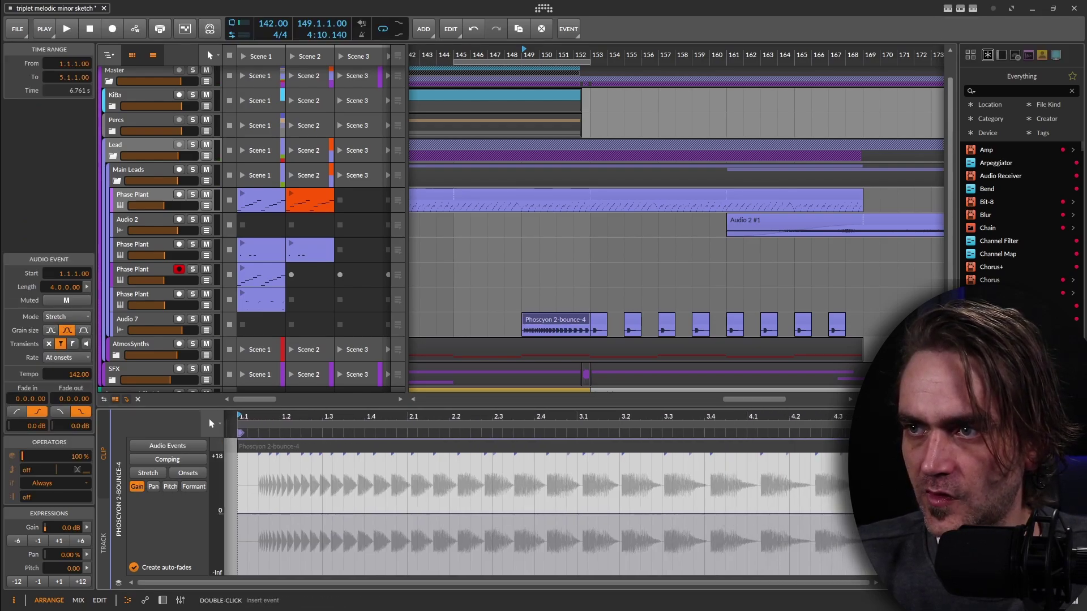
Add a gain point of -7.9 dB at the first hit so the roll rises in volume, and audition it
left_click(257, 523)
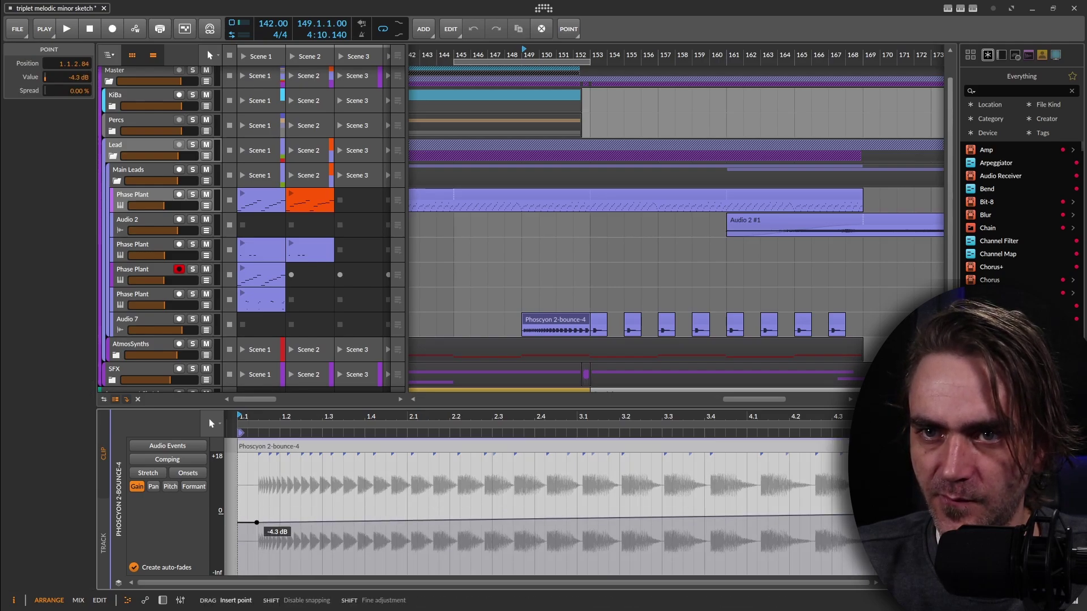
left_click_drag(256, 523, 257, 529)
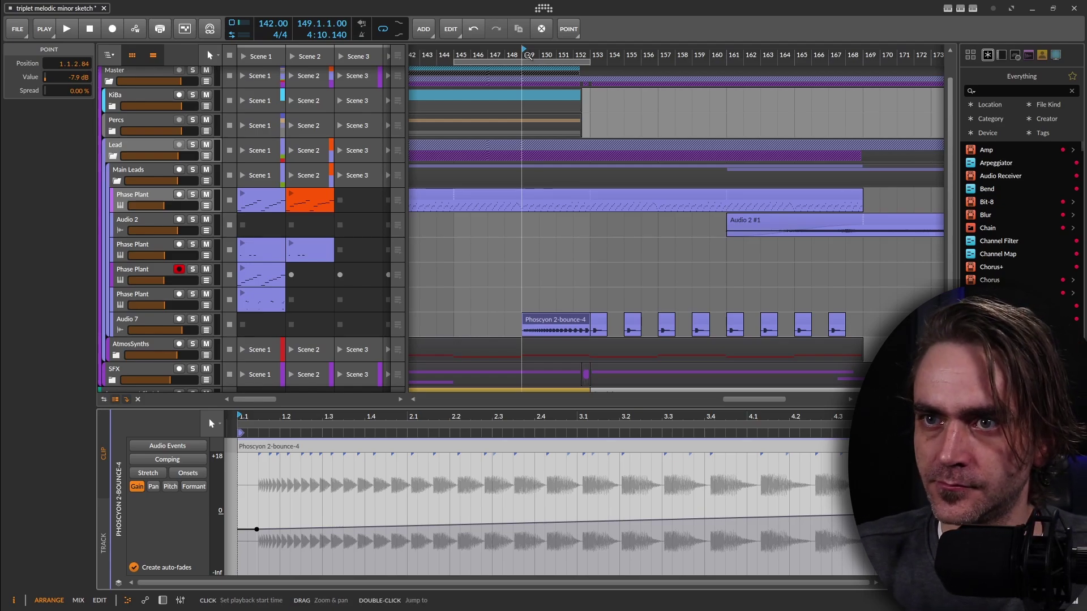
key("space")
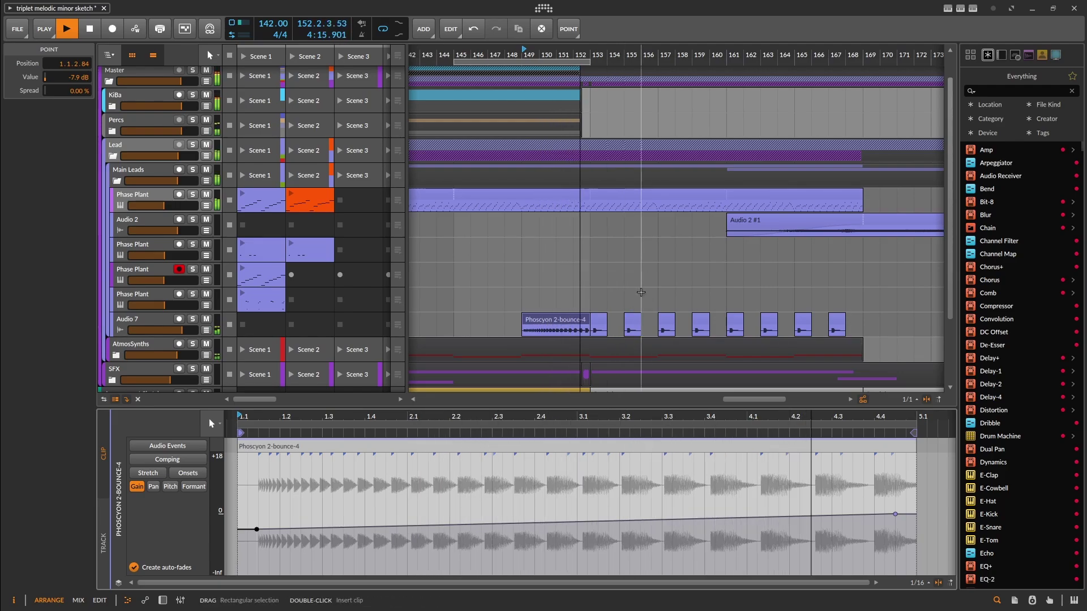
scroll(642, 286, "down", 2)
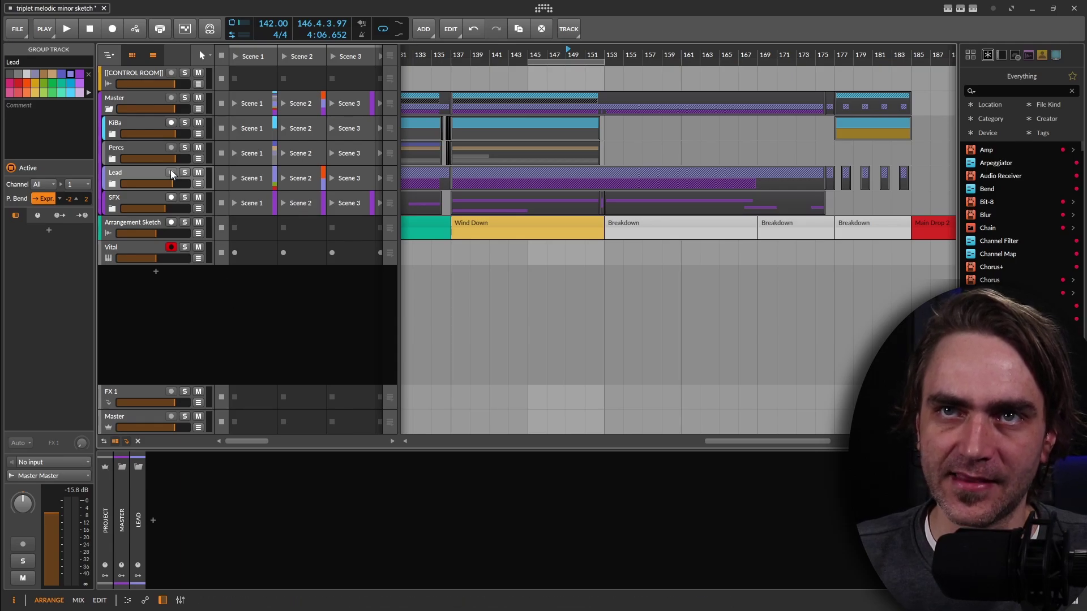
Enter the Lead group and show the child tracks of Main Leads and AtmosSynths
right_click(127, 175)
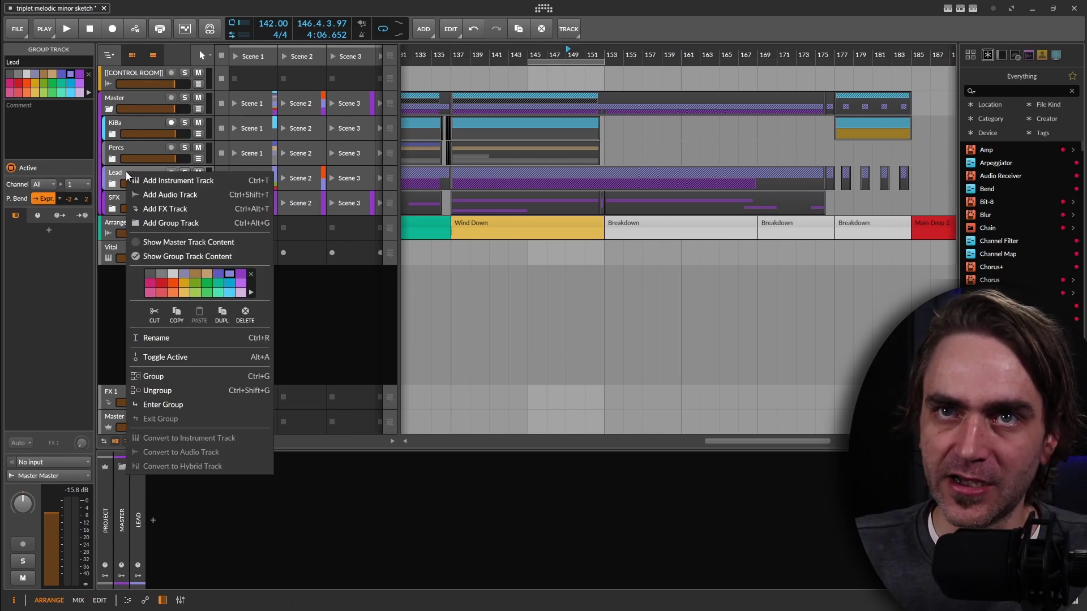
left_click(169, 404)
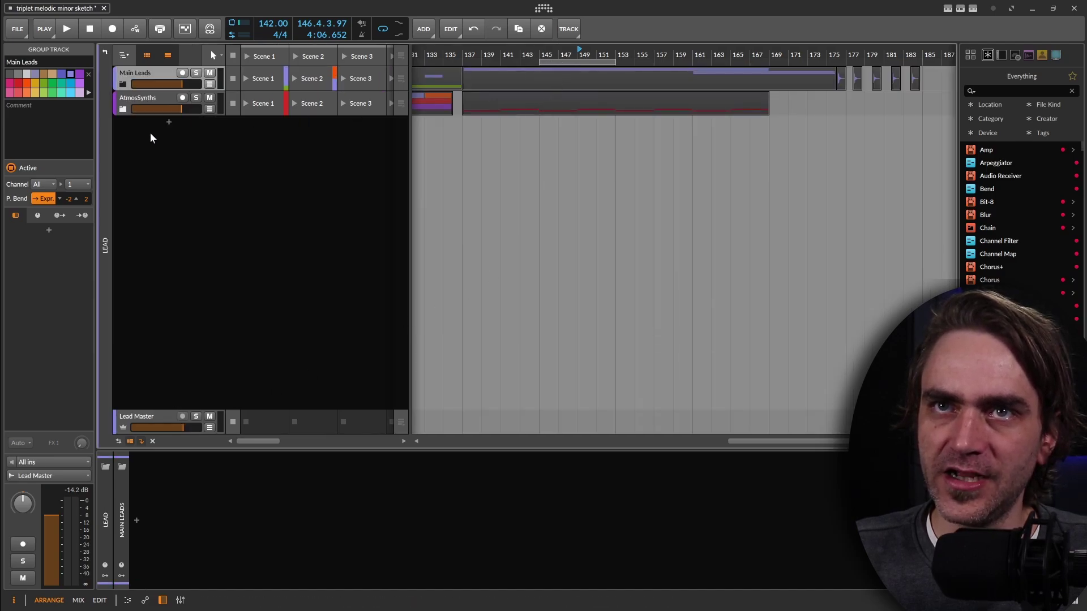
left_click(123, 85)
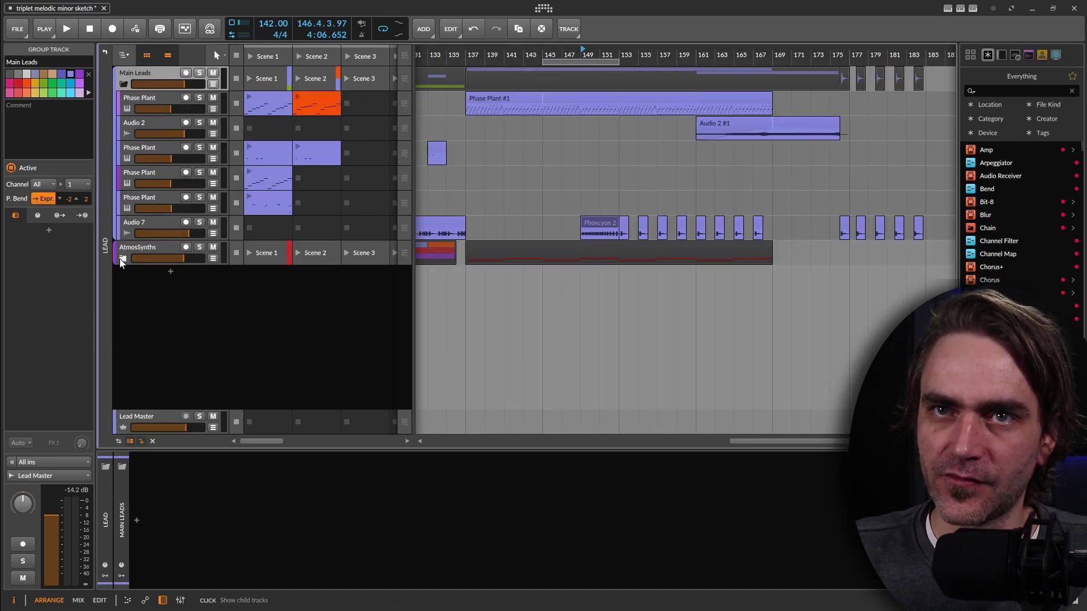
left_click(120, 258)
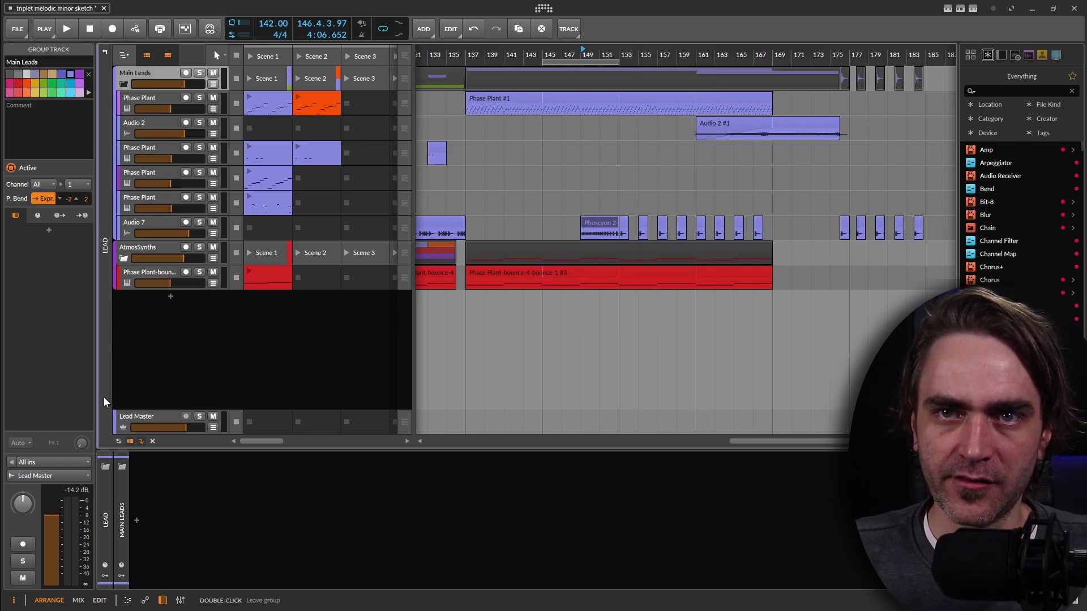
Leave the Lead group and enter it again
left_click(104, 54)
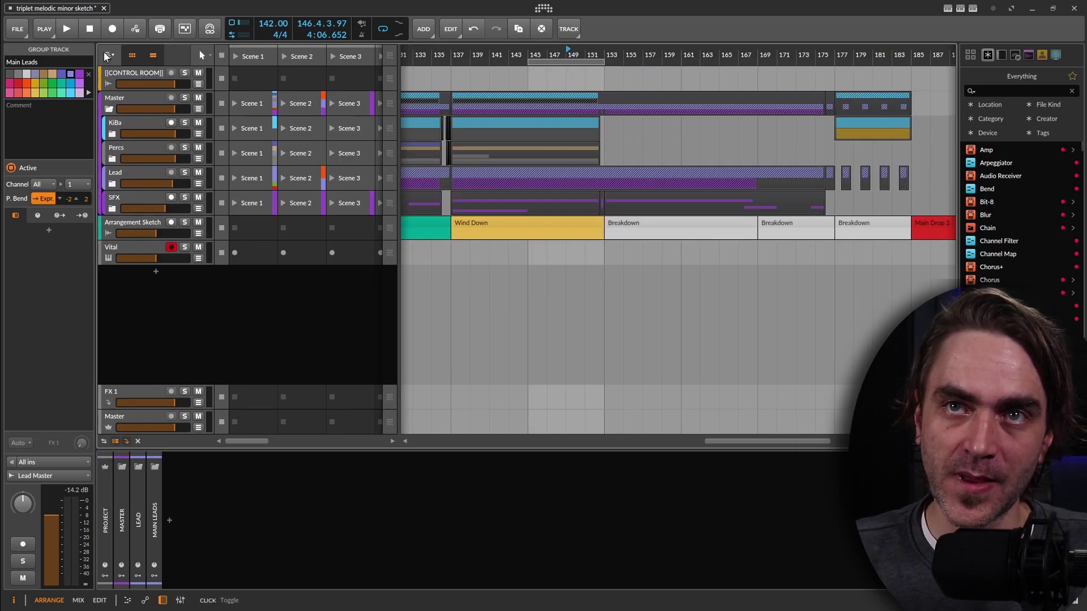
right_click(129, 172)
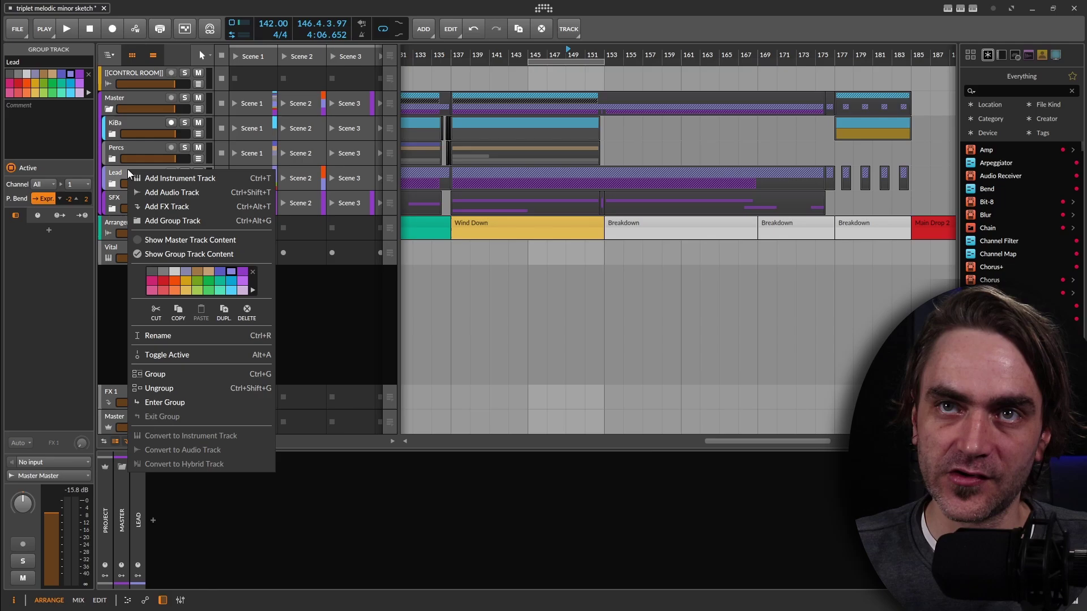
left_click(162, 403)
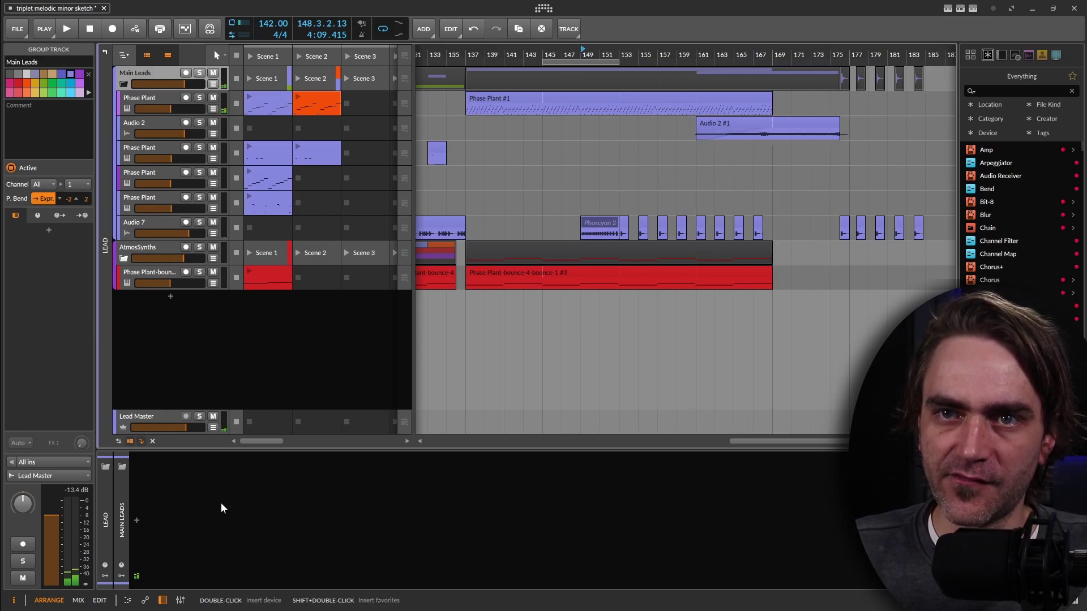
Solo the Lead Master track, play the group from bar 149, and turn the solo off
left_click(199, 417)
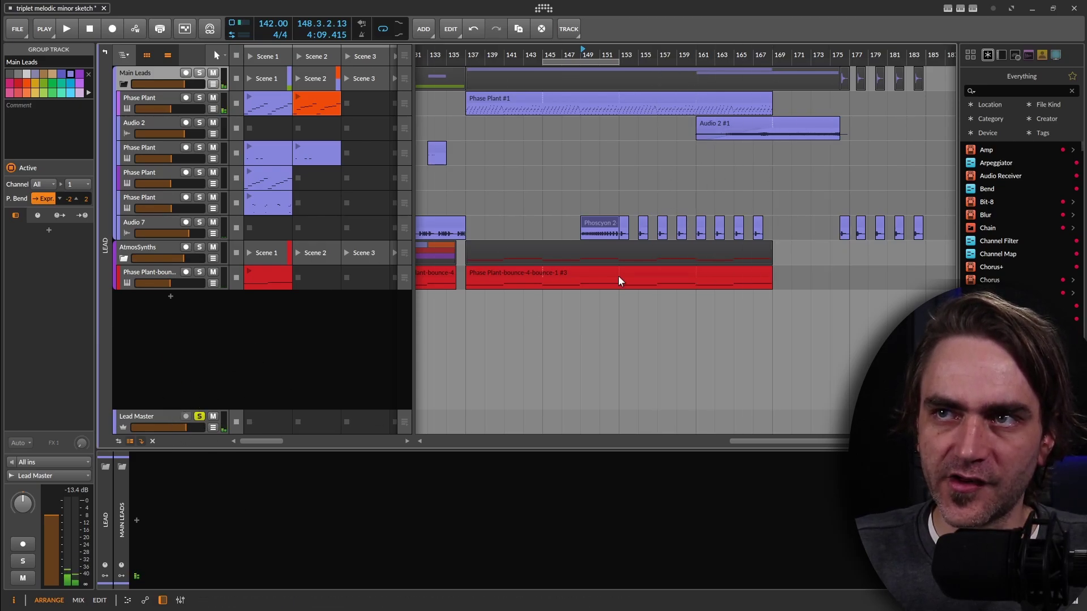
left_click(588, 54)
key("space")
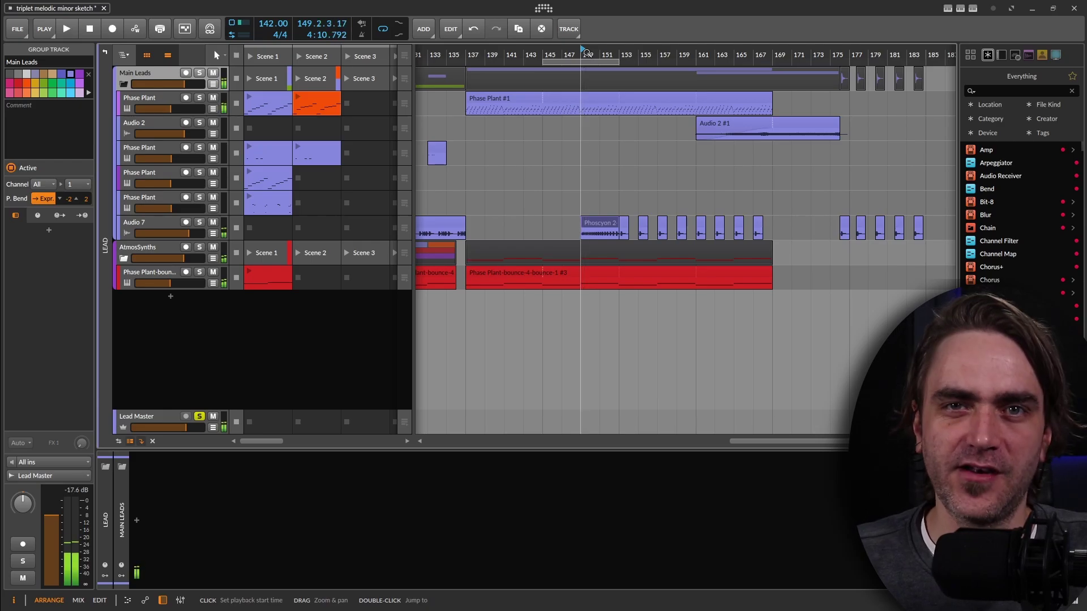
left_click(199, 416)
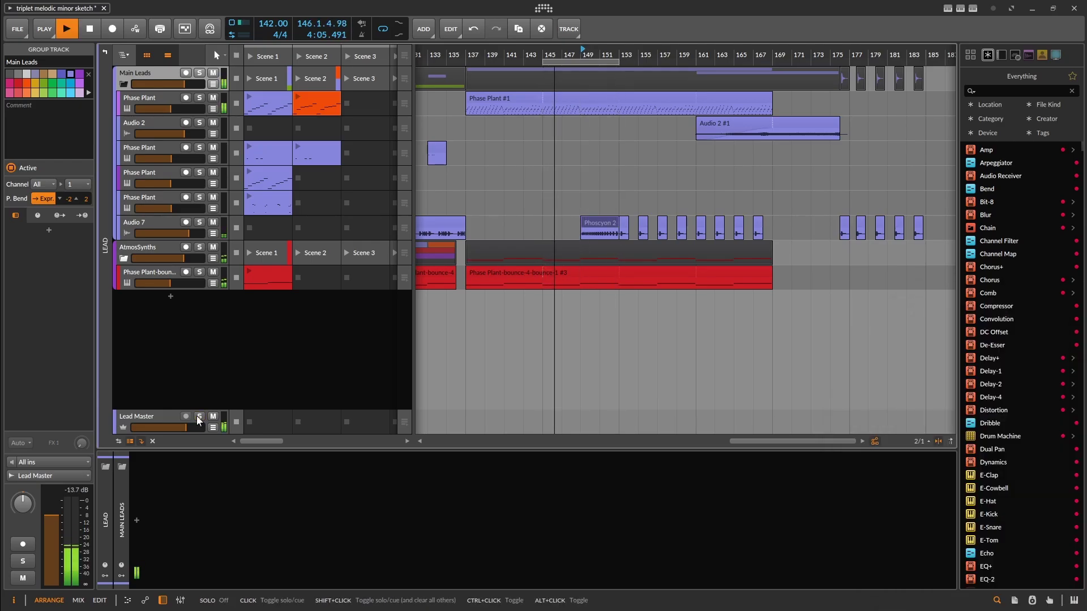
Leave the Lead group during playback to return to the full track list, and stop the transport
left_click(105, 52)
left_click(263, 330)
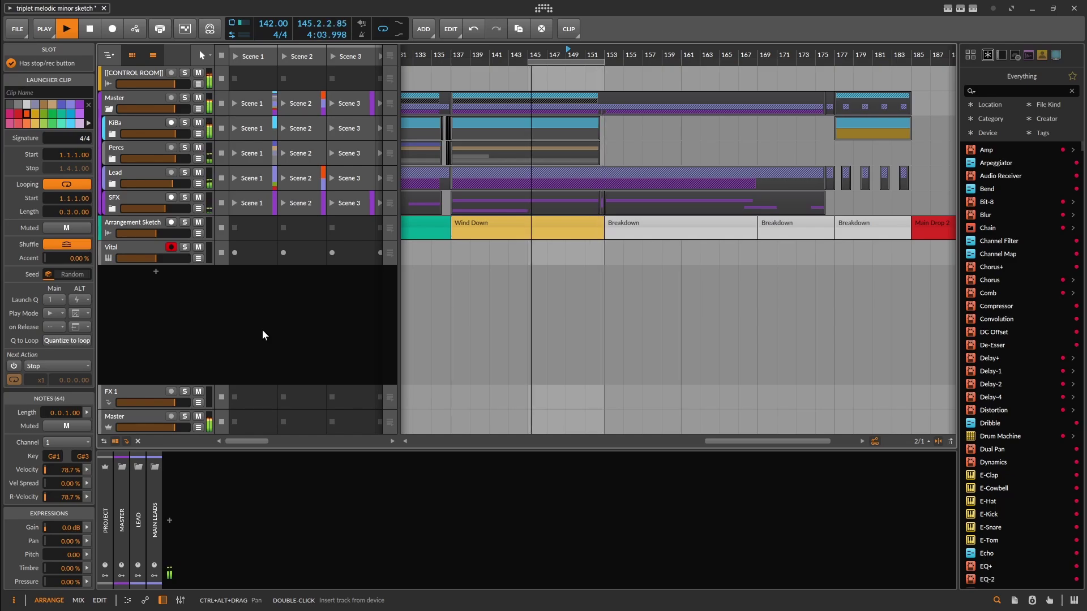
key("space")
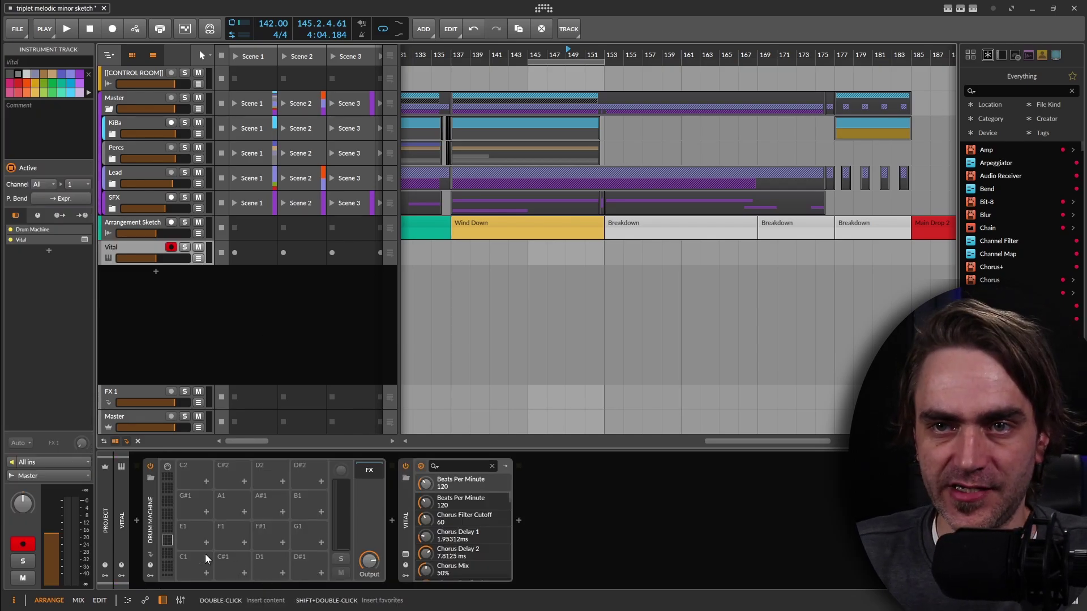
Show the Drum Machine pads from E2 to G3 and inspect the Drum Machine and Vital devices
left_click(161, 532)
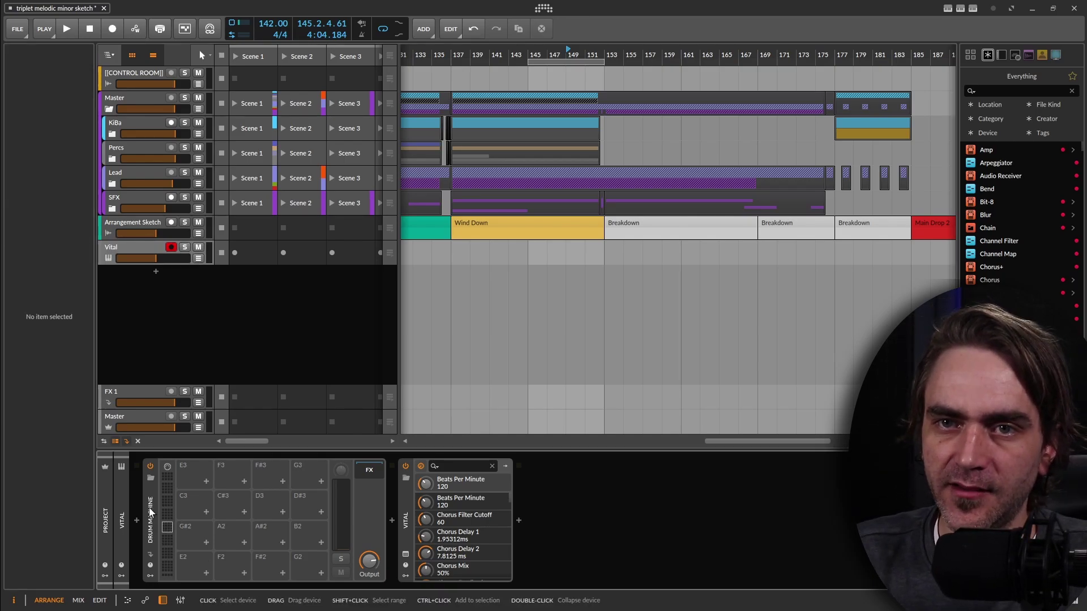
left_click(149, 507)
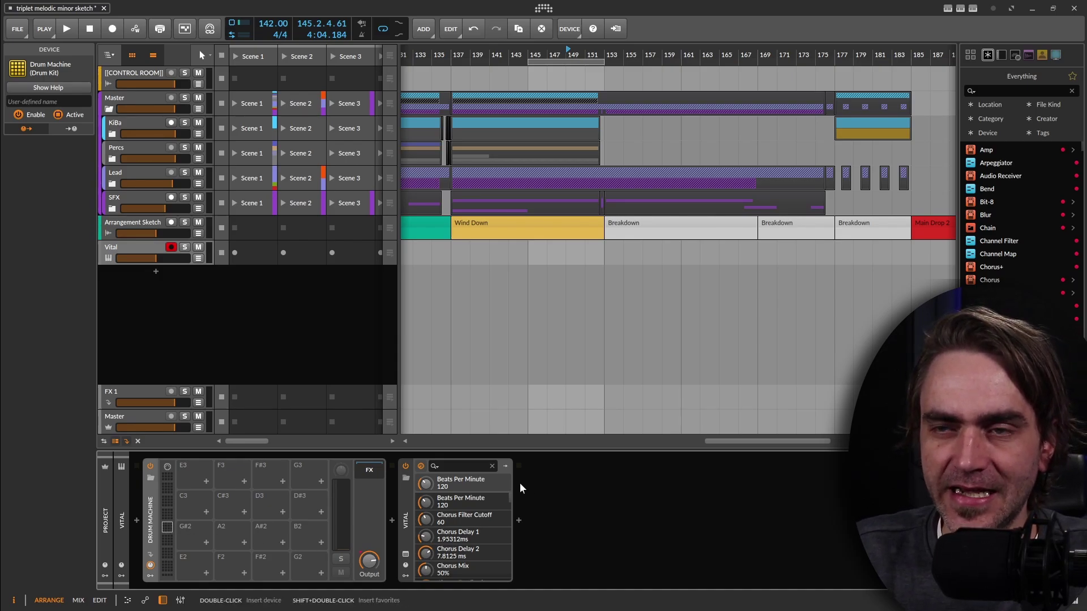
left_click(408, 521)
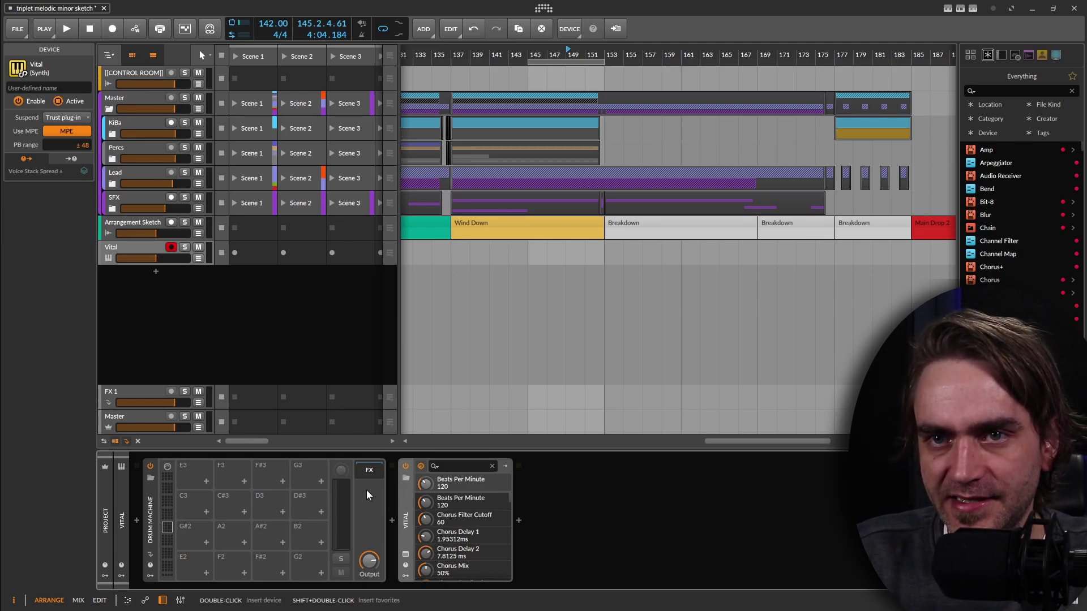
Insert a Note Receiver device between the Drum Machine and Vital
left_click(392, 521)
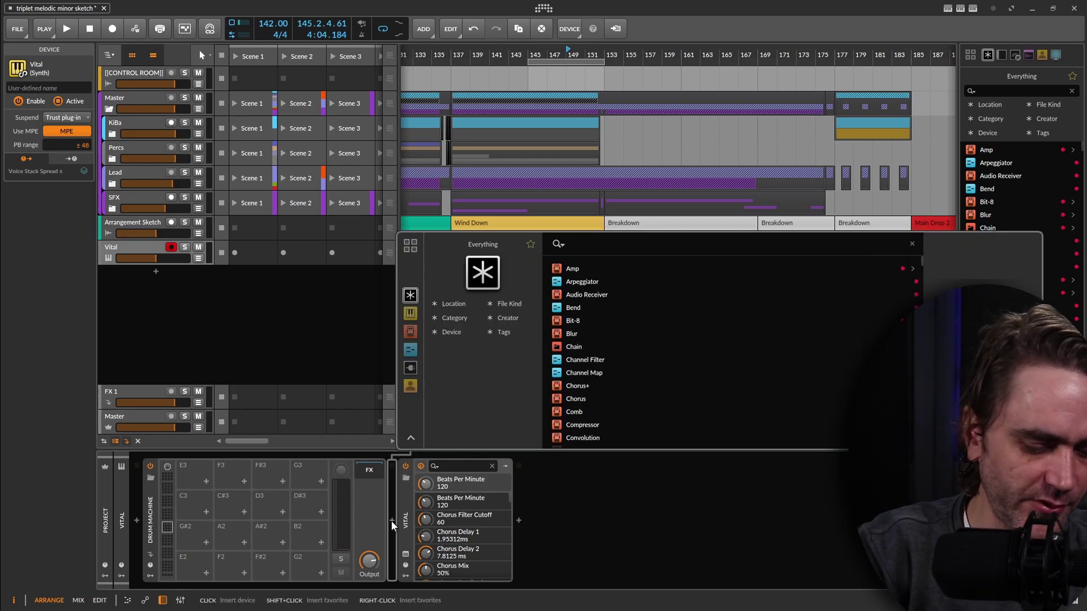
type("note")
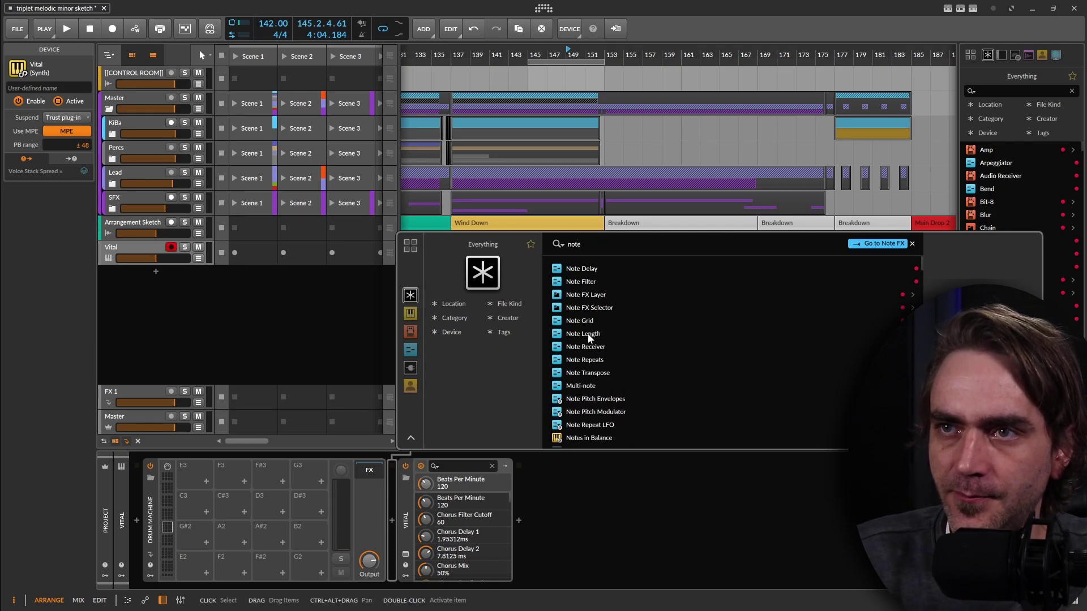
double_click(588, 332)
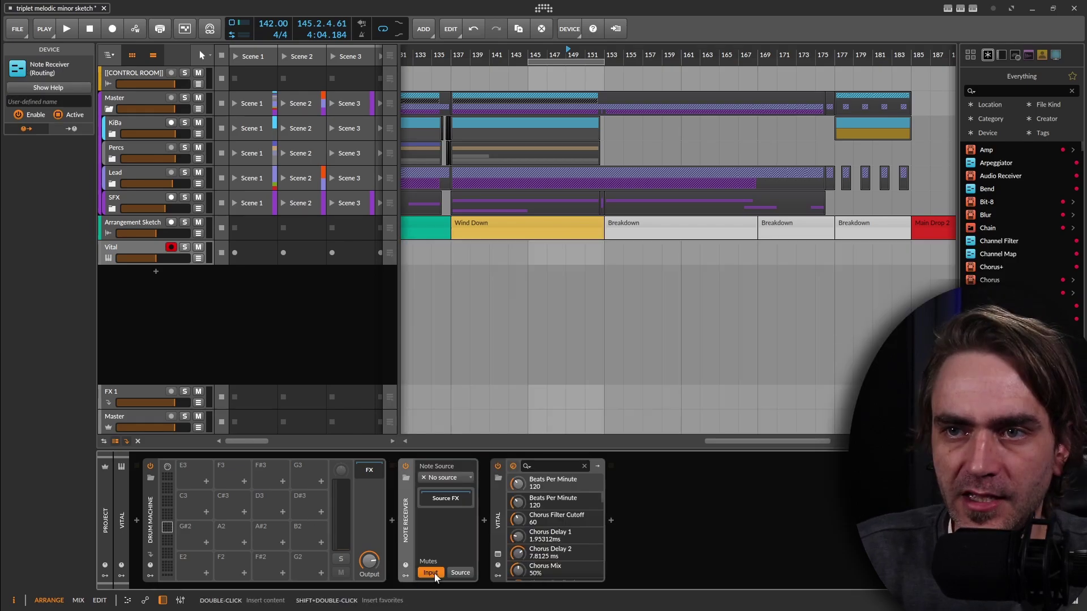
left_click(184, 503)
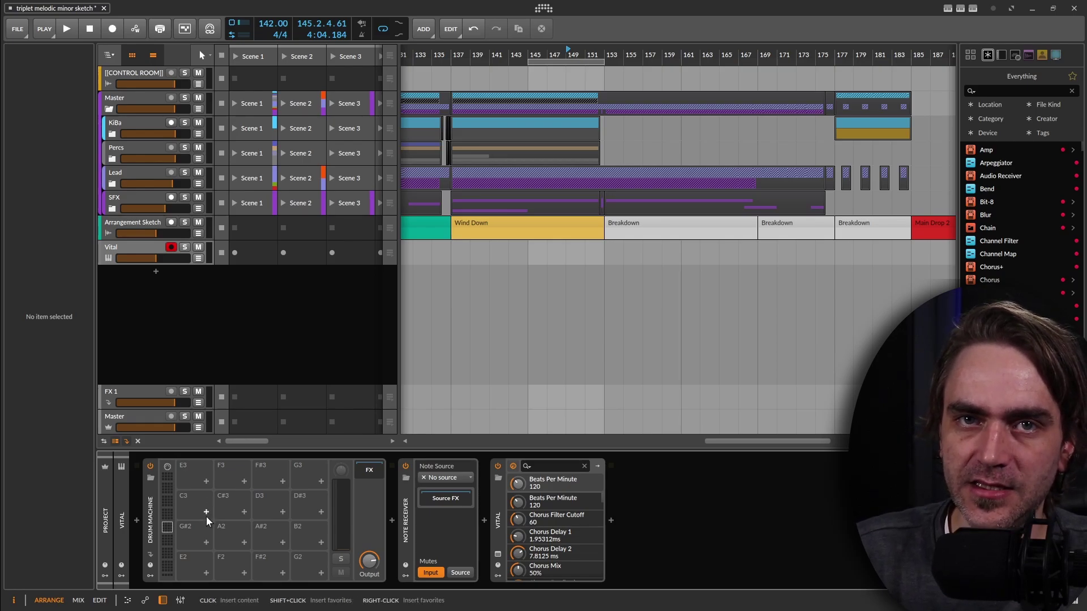
Insert a Multi-note device on the Drum Machine's C3 pad and select it as the Note Receiver's source
left_click(206, 512)
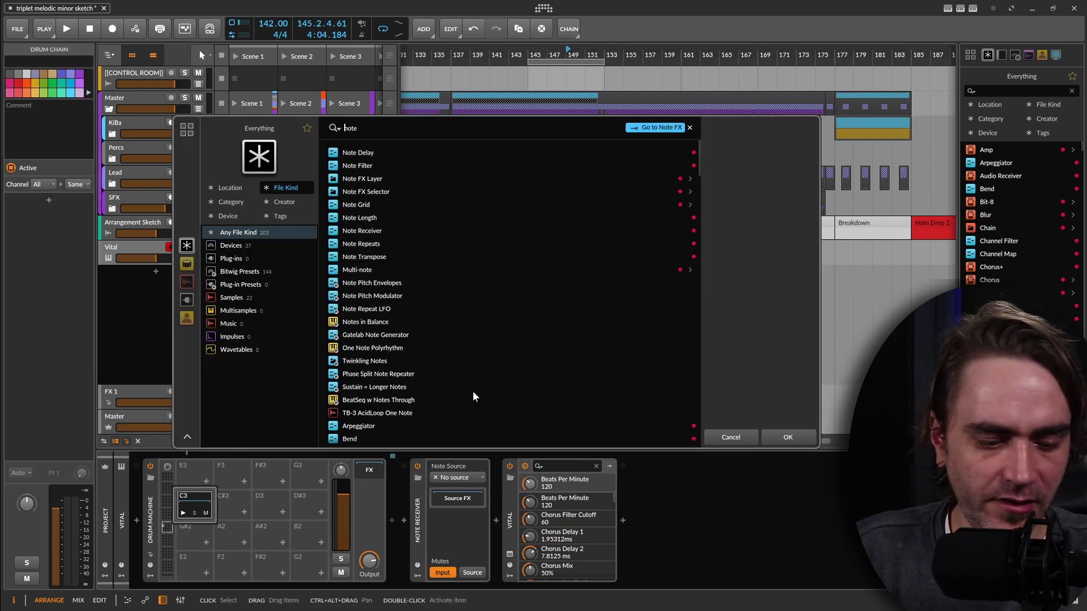
type("mult")
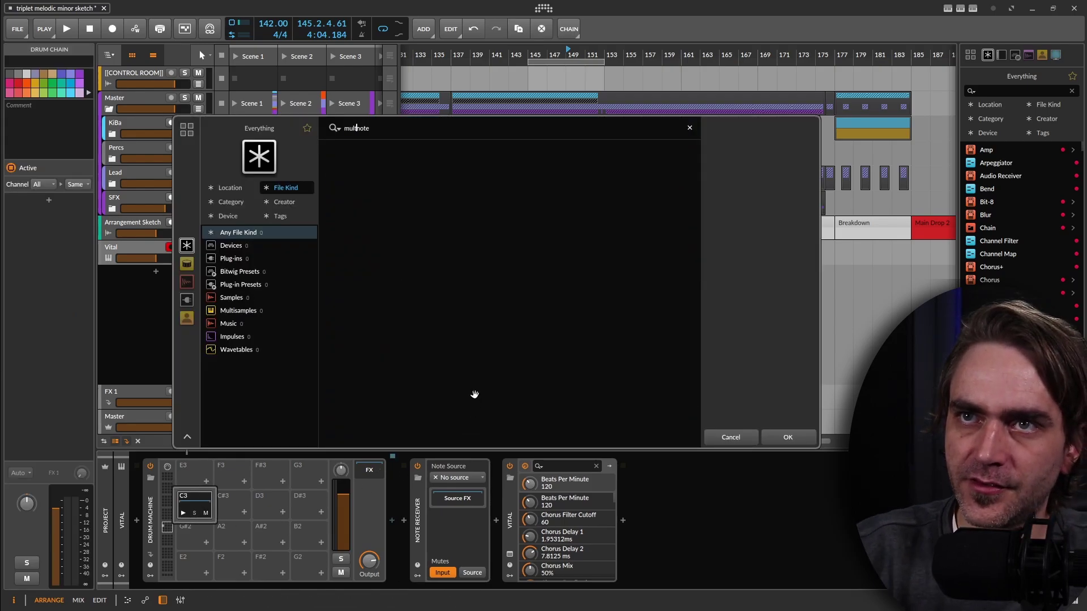
key("Delete")
key("Delete")
key("Delete")
key("Delete")
left_click(788, 437)
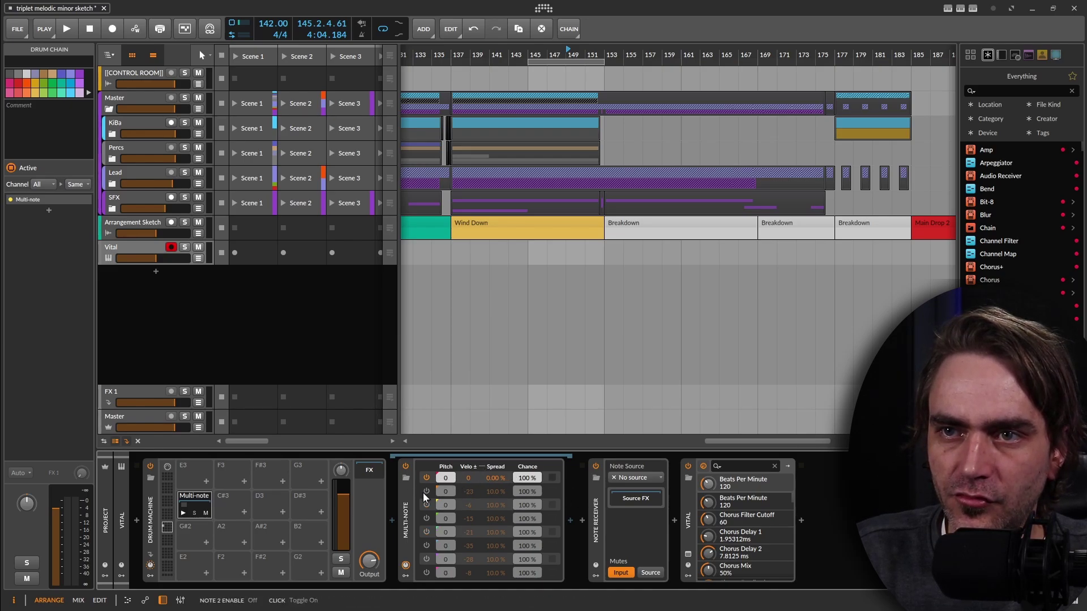
left_click(650, 477)
left_click(651, 491)
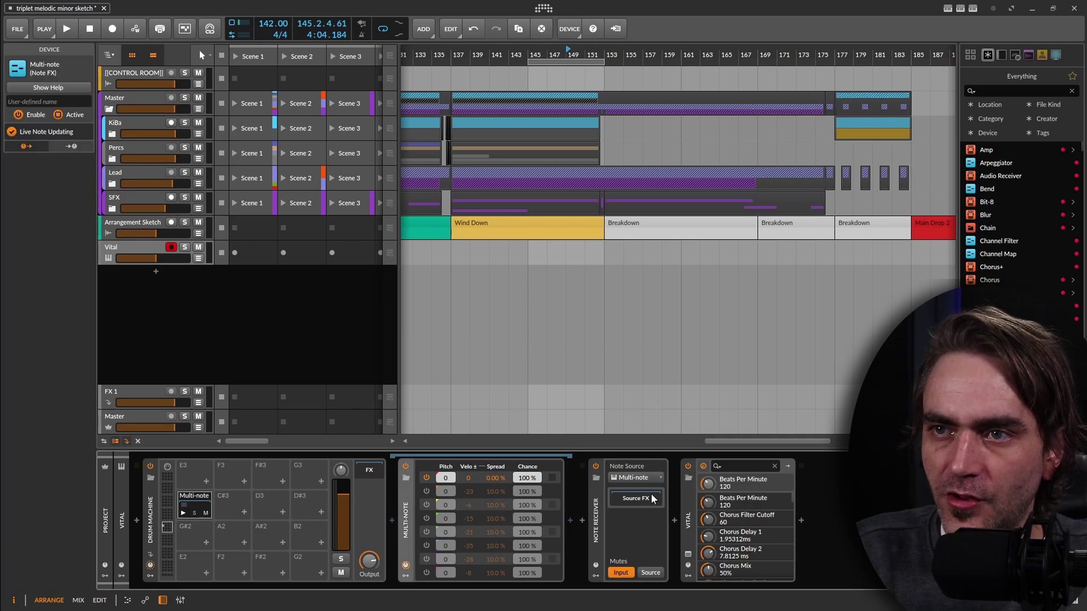
Enable the Multi-note's second and third notes with pitches of +3 and +7, and check the chord in Vital's plug-in window
left_click(427, 492)
left_click(426, 505)
left_click_drag(445, 491, 446, 499)
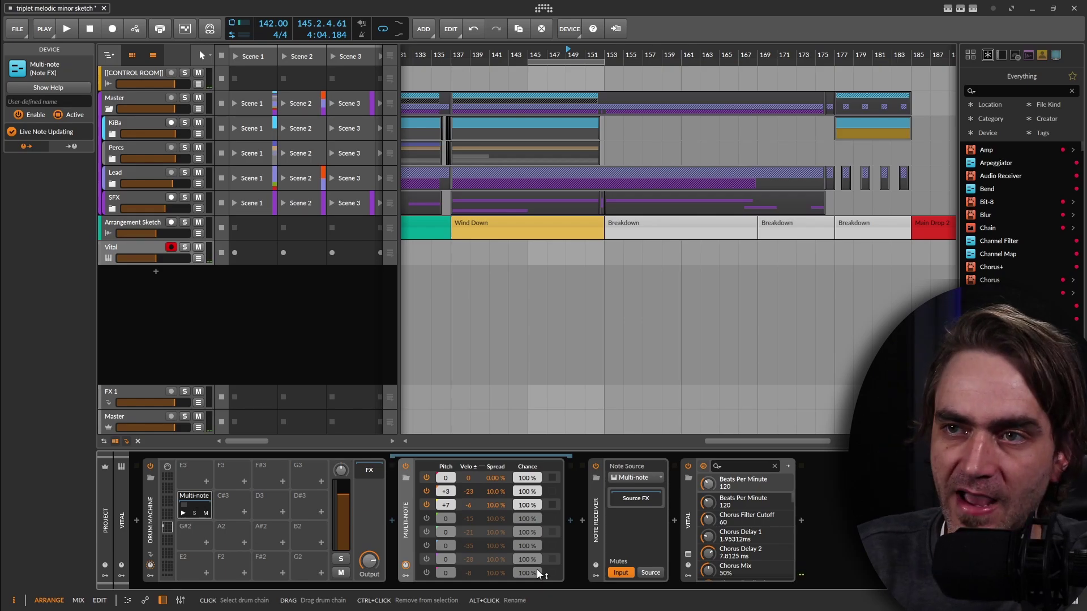
left_click(688, 519)
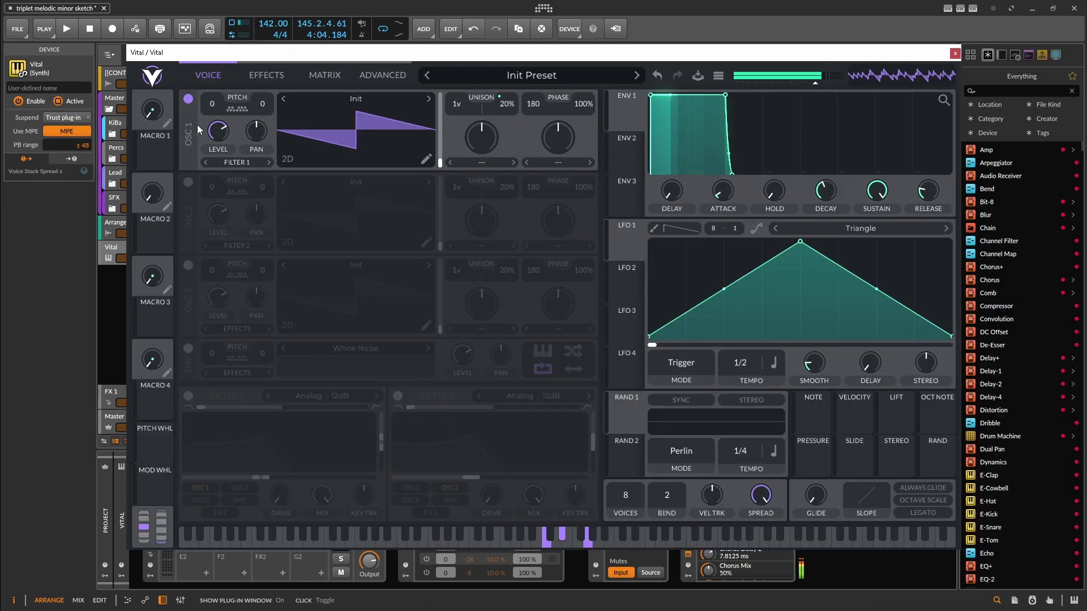
left_click(955, 53)
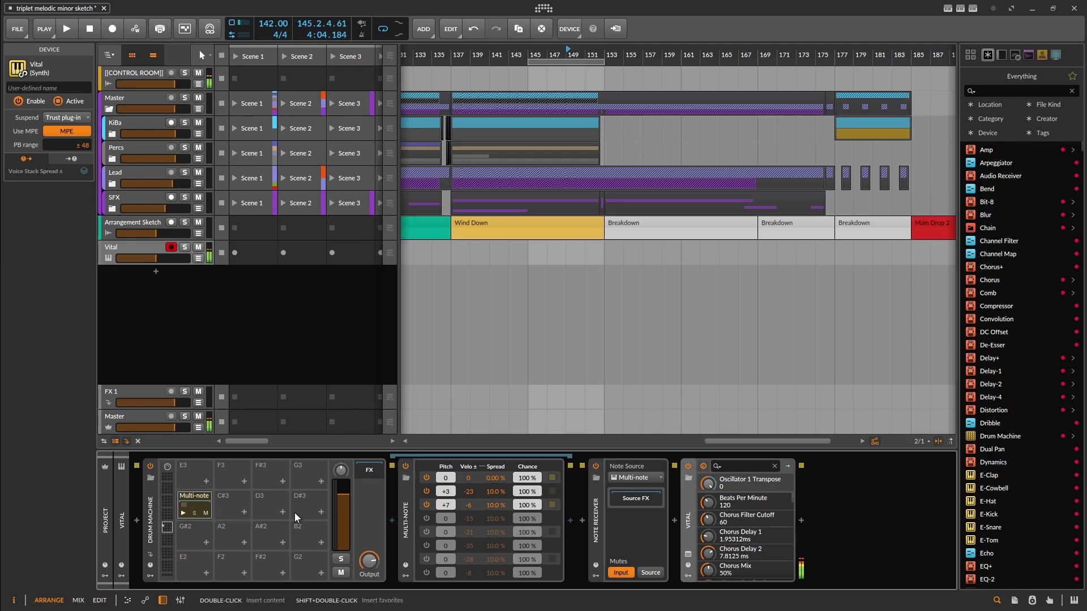
Copy the C3 pad's Multi-note chain to the C#3 pad and name the C3 pad Basic Minor
left_click(235, 500)
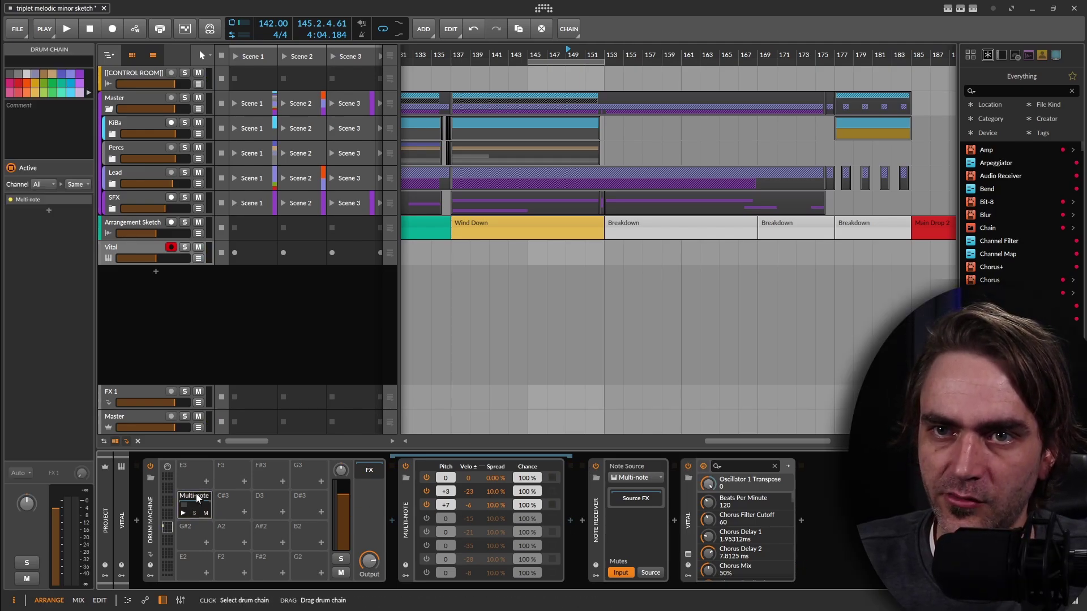
left_click_drag(239, 496, 239, 497)
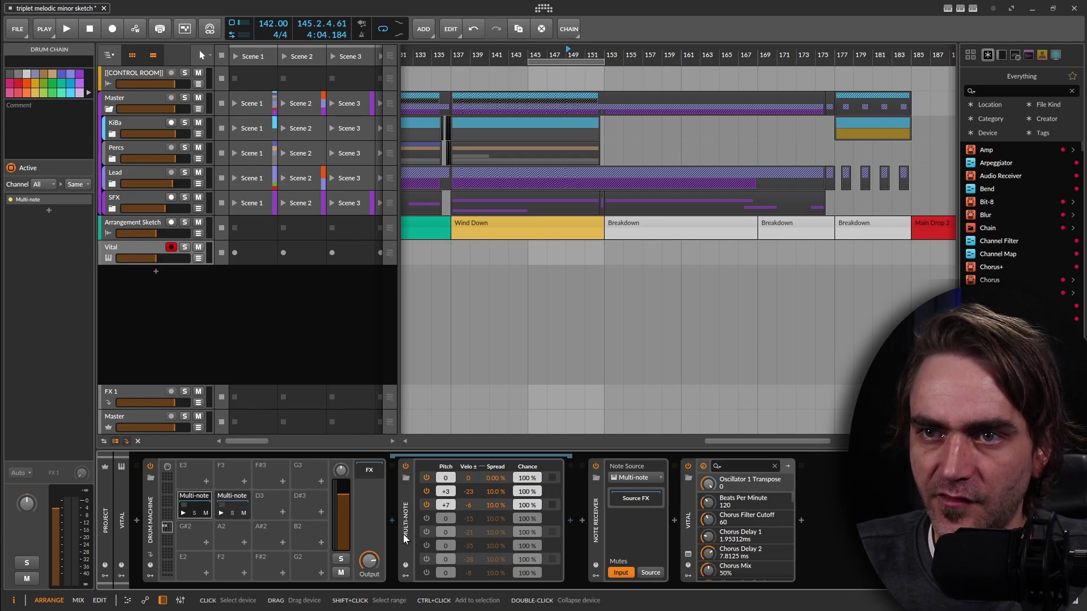
left_click(196, 502)
left_click(196, 507)
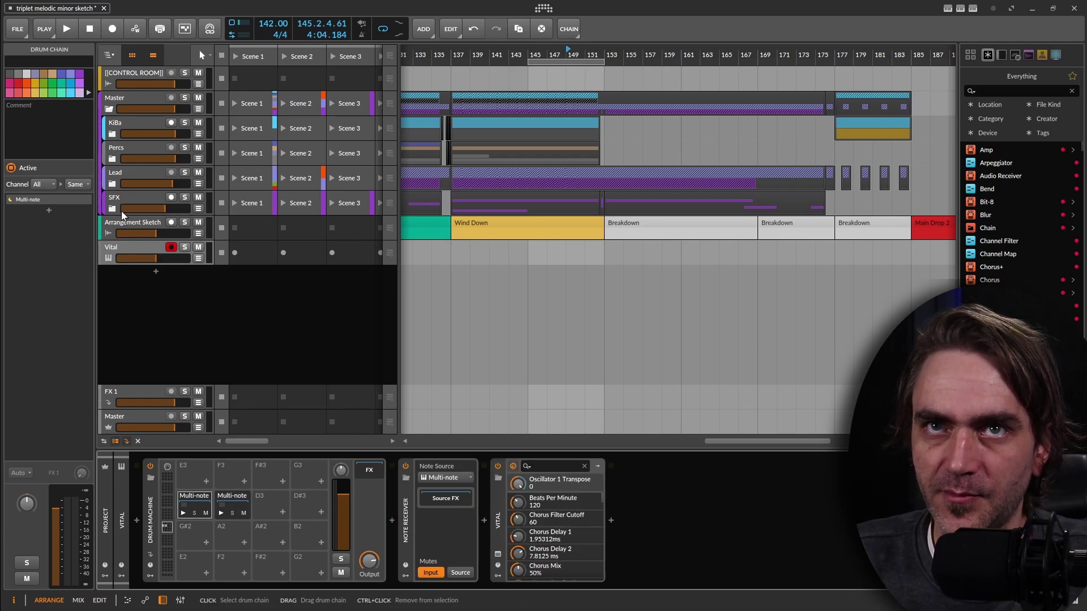
left_click(66, 60)
type("Basic Minor")
Set the second note's pitch to +15 in the C#3 pad's Multi-note and name the pad Inverted Minor
left_click(235, 494)
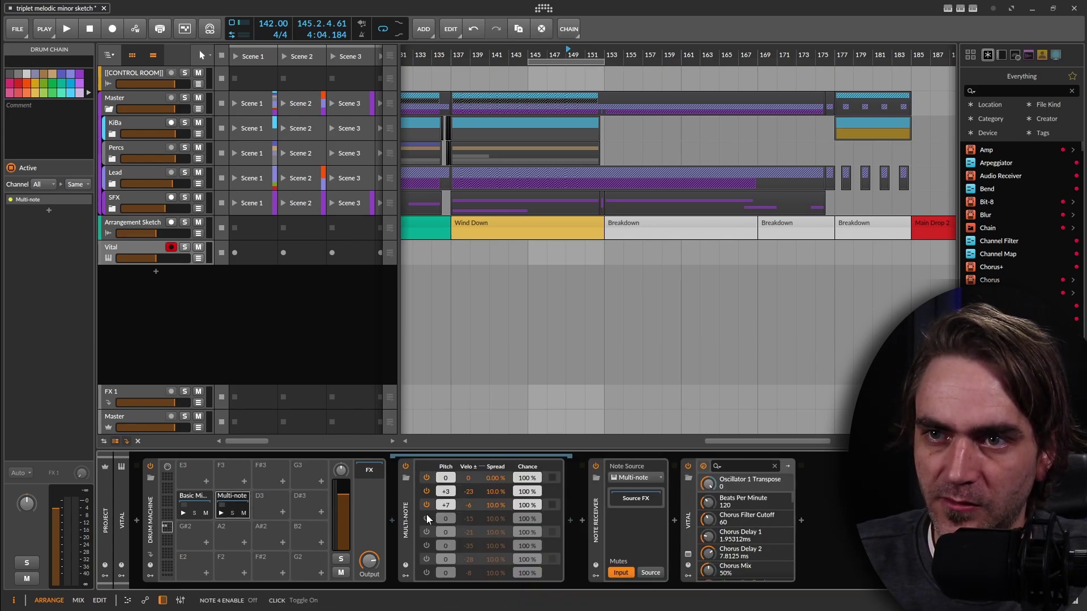
left_click_drag(451, 496, 451, 486)
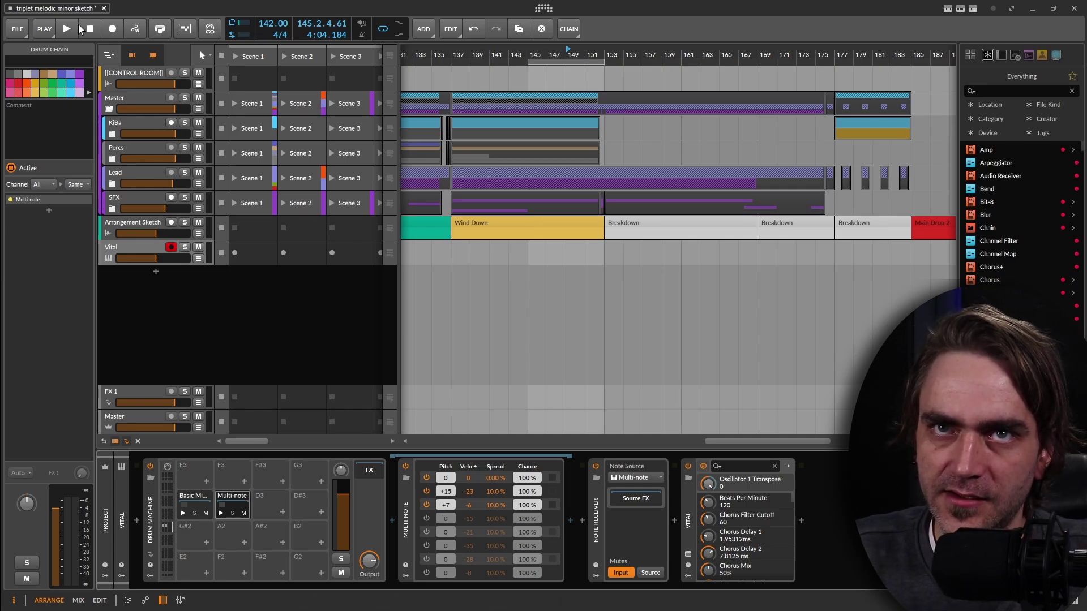
left_click(50, 63)
type("Inverted Mino")
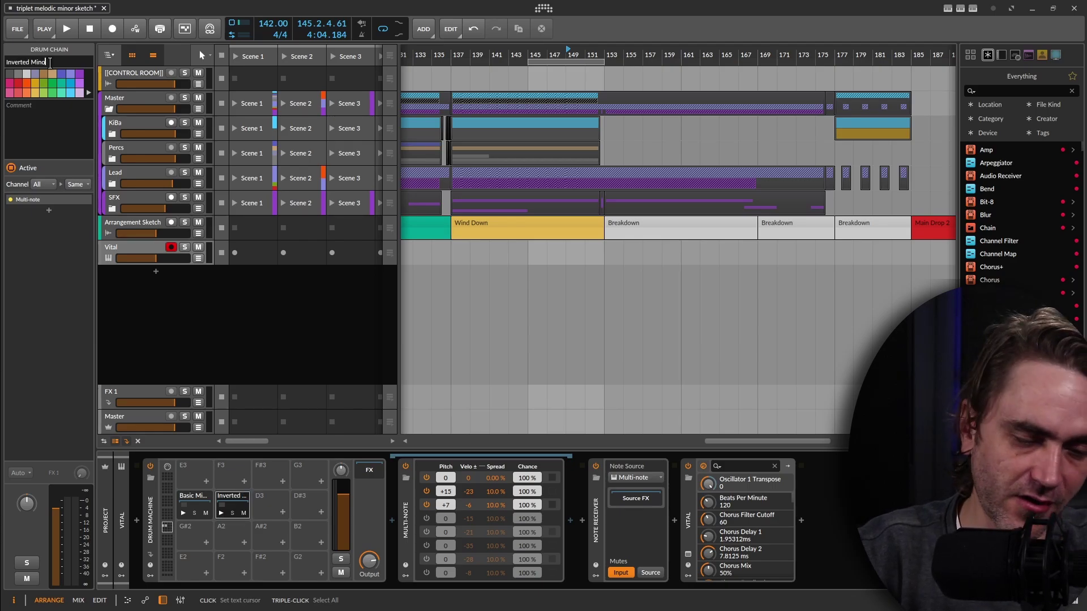
type("r")
left_click(231, 500)
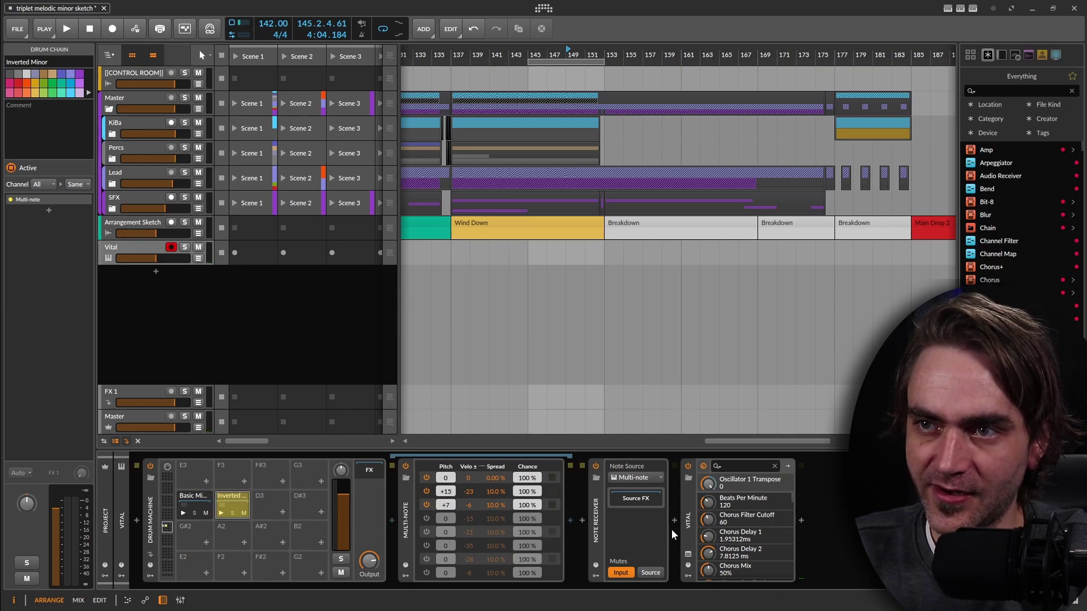
left_click(220, 511)
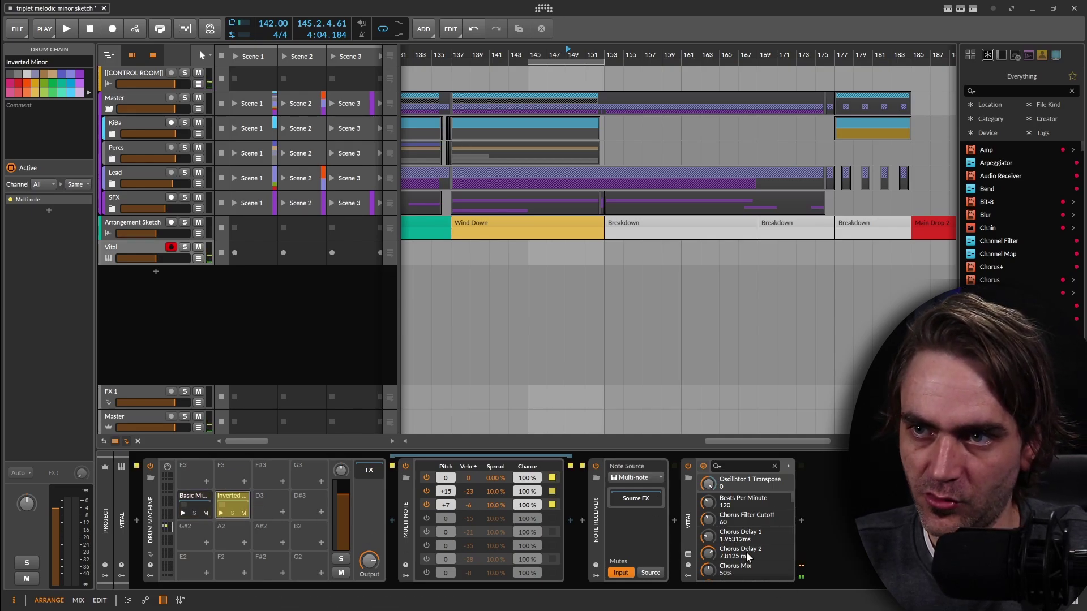
Wrap the Note Receiver in a Note FX Layer and add a duplicate receiver layer that takes its notes from the Vital track's Multi-note
left_click(597, 525)
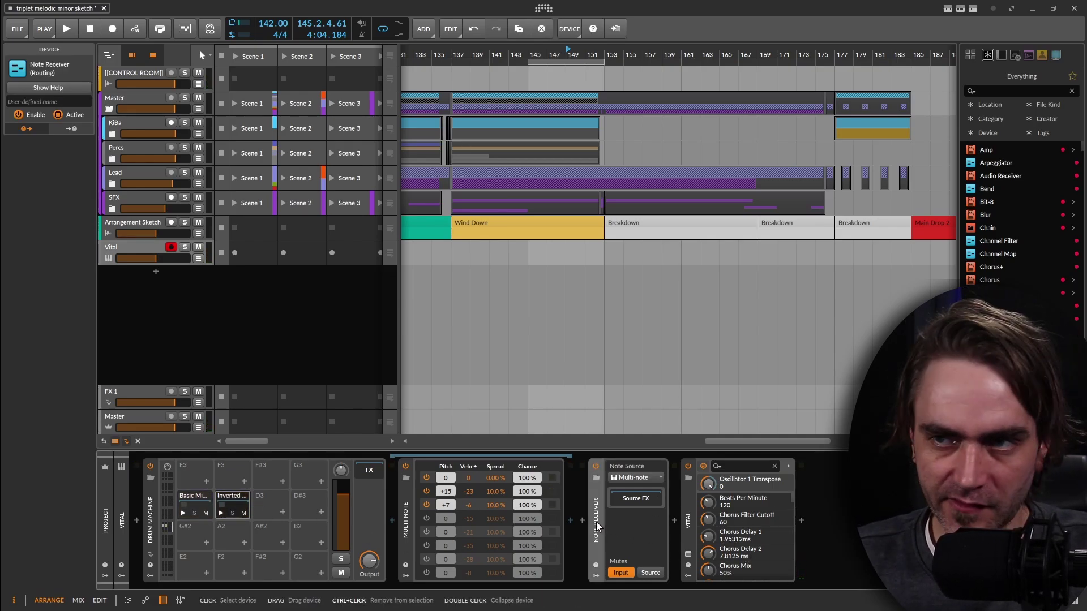
key("ctrl+g")
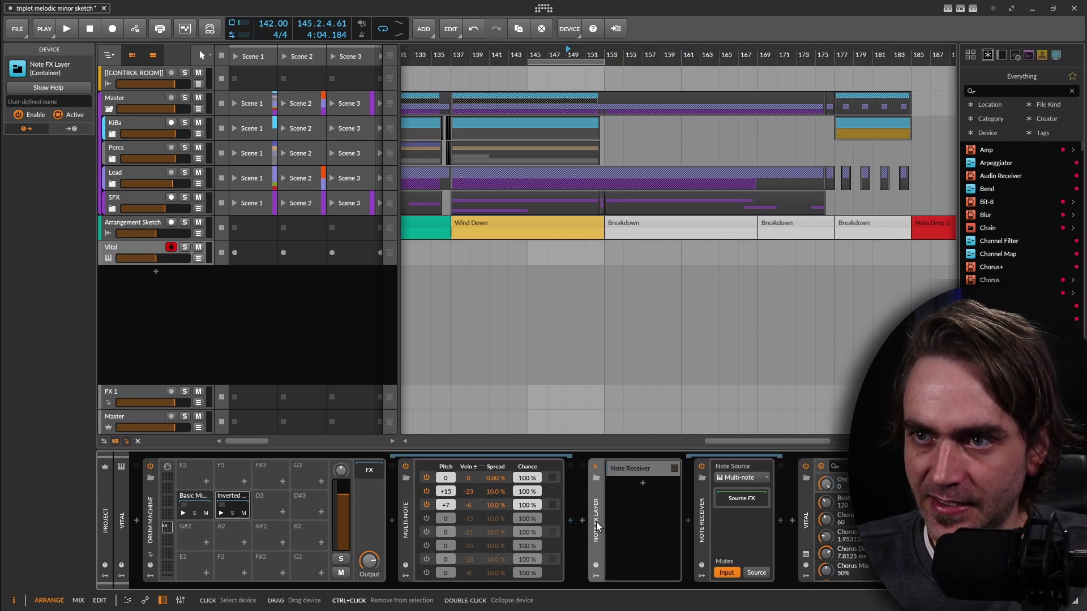
left_click(631, 470)
left_click_drag(630, 468, 629, 492)
left_click(628, 480)
left_click(751, 476)
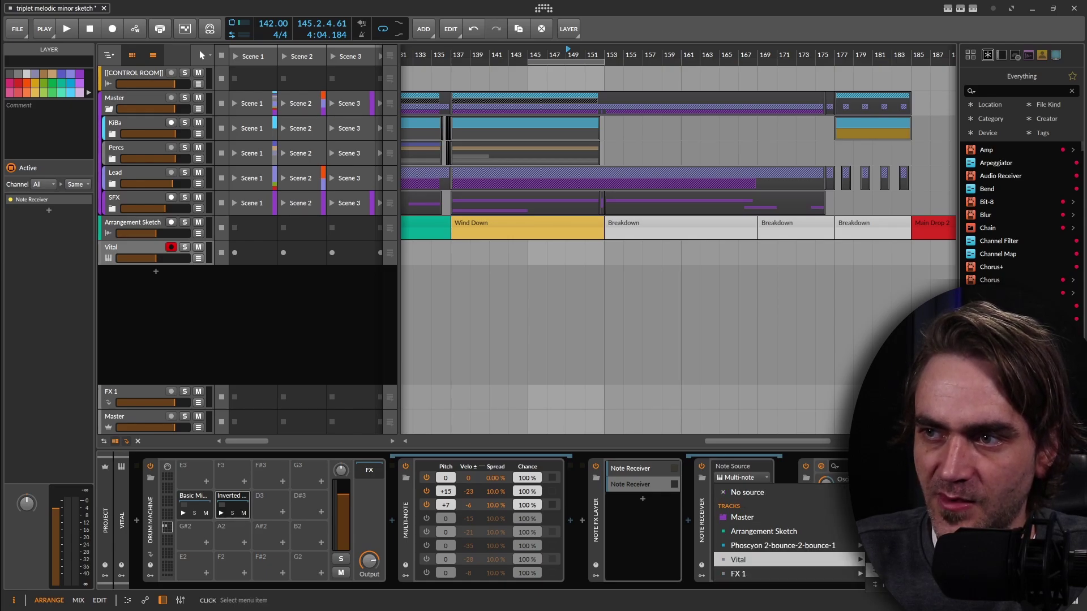
left_click(734, 559)
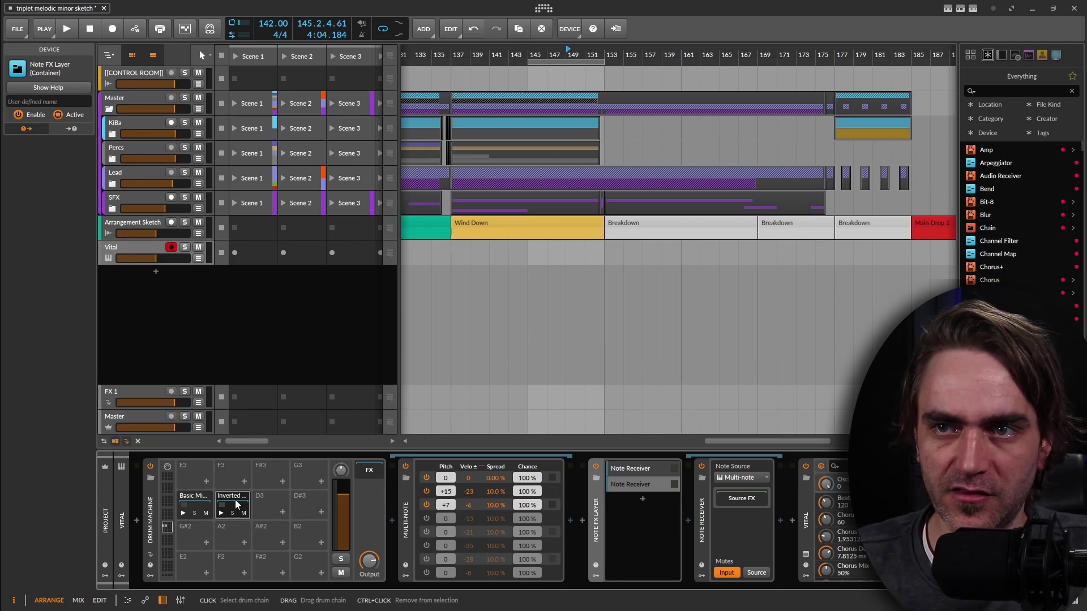
Insert a Note Transpose set to -1 semitone before the Inverted Minor pad's Multi-note, and collapse both devices
left_click(396, 520)
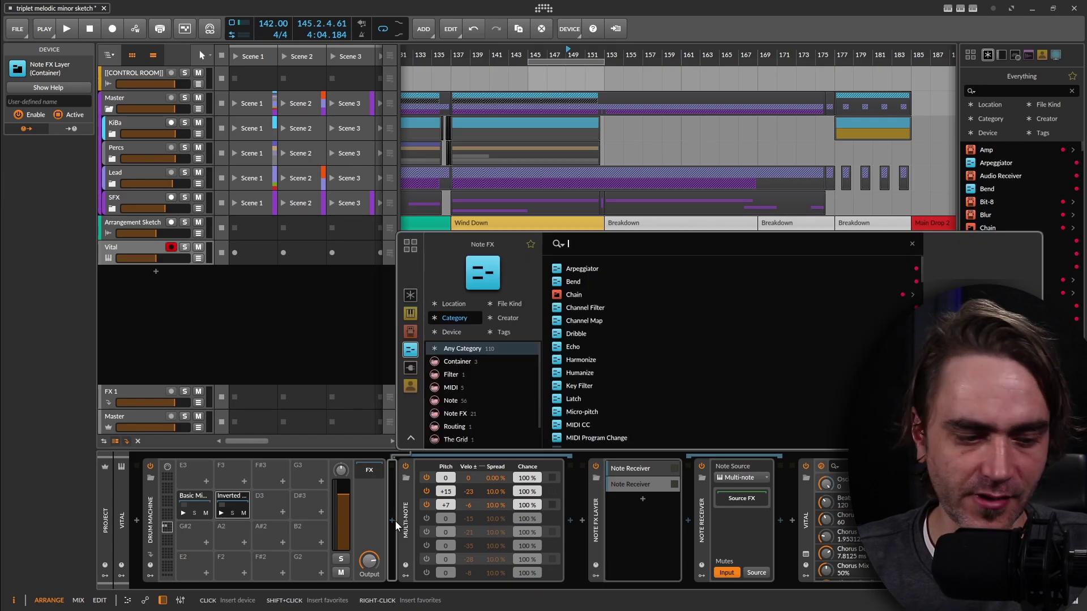
type("tra")
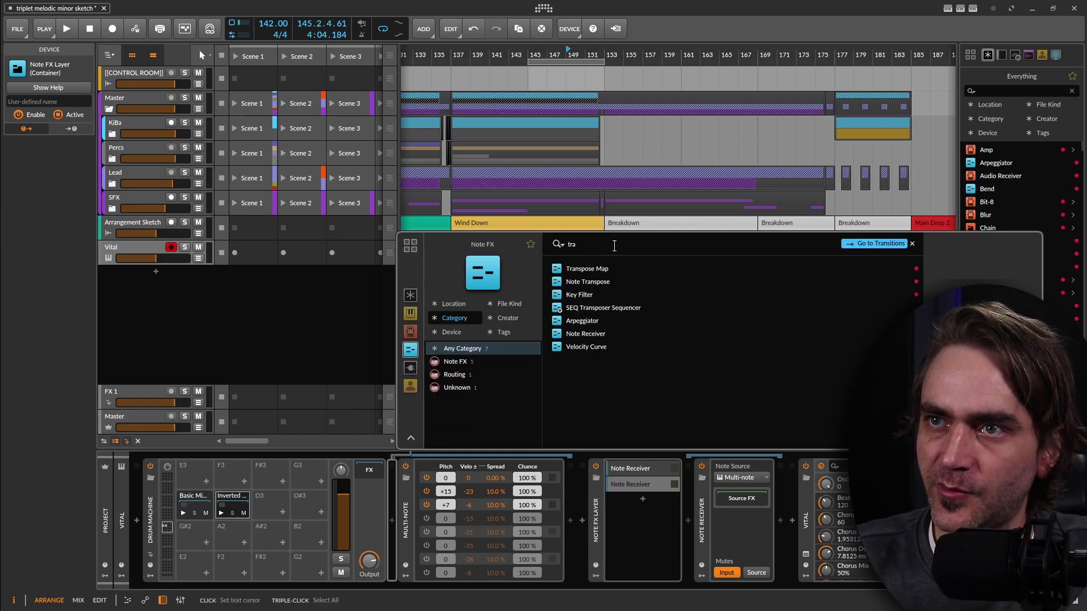
double_click(593, 282)
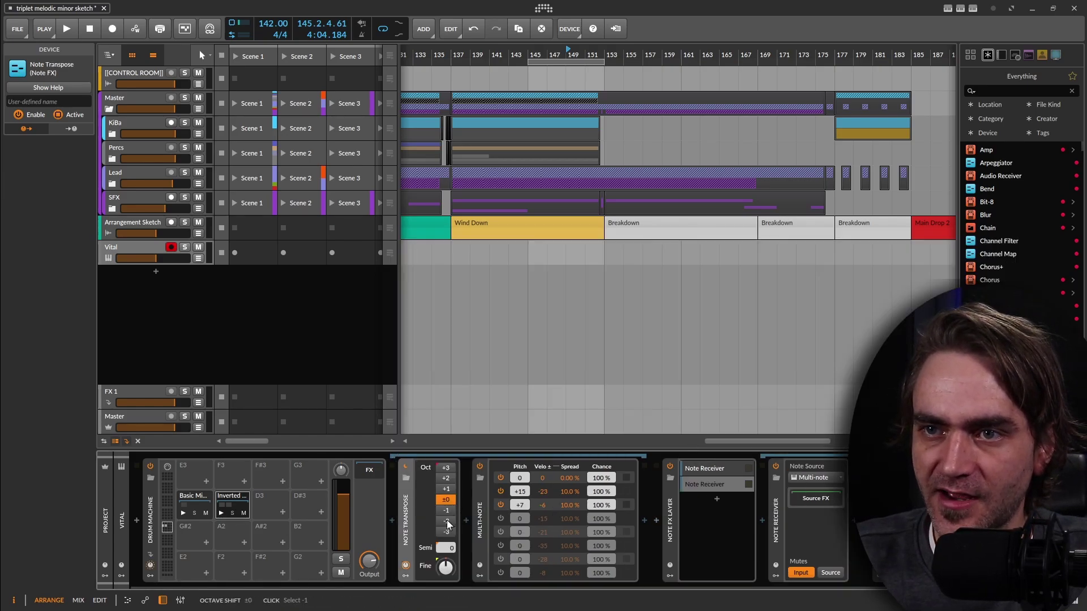
double_click(409, 526)
double_click(424, 521)
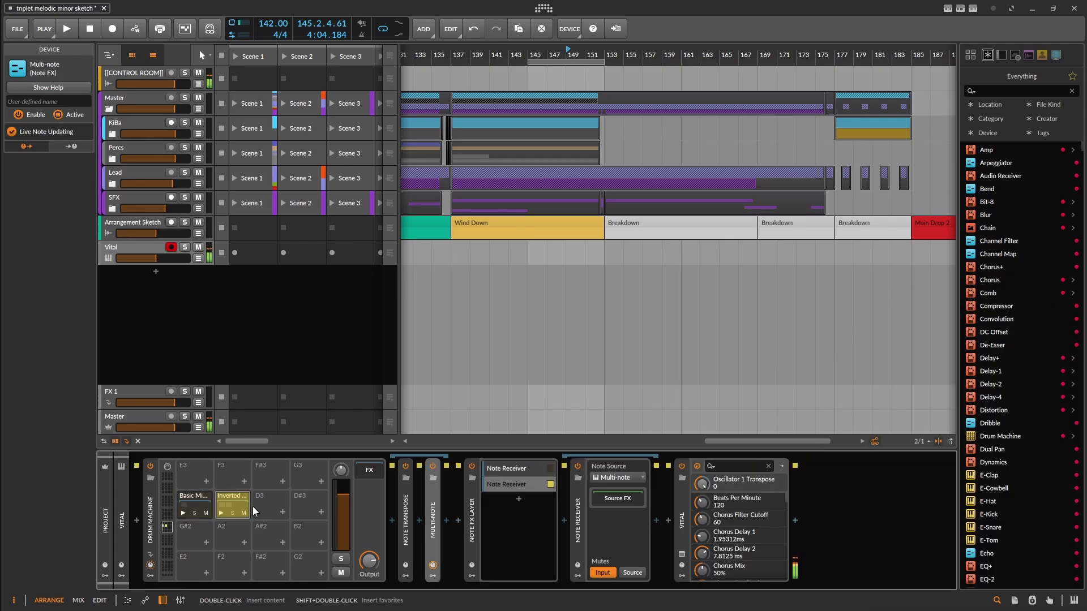
Copy the Inverted Minor pad to all pads from D3 to G3 and name the D3 copy Extended Minor
left_click(252, 506)
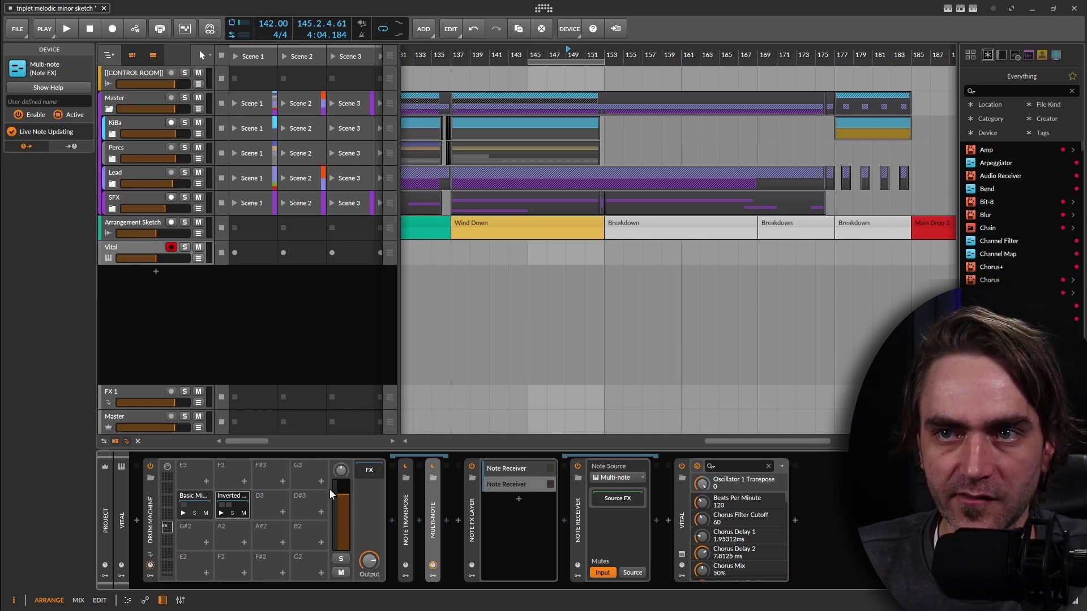
left_click(240, 508)
left_click_drag(237, 497, 277, 497)
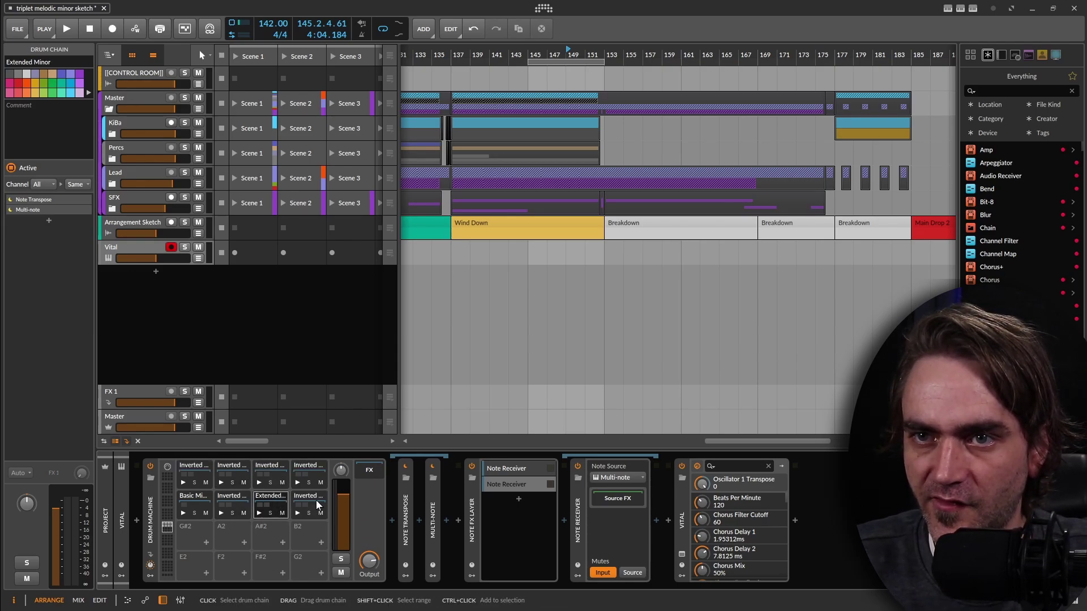
Adjust the Note Transpose and Multi-note pitches of the D#3-to-G3 pads and name them D Diminished, F Minor, G Minor, D# Maj and G# Maj
left_click(309, 499)
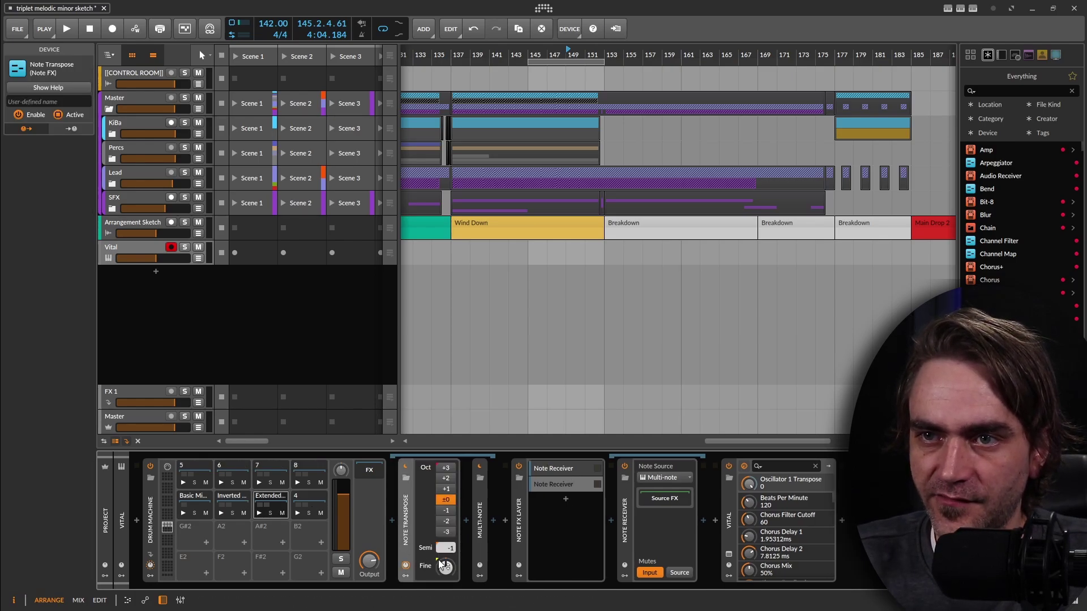
left_click(321, 501)
double_click(410, 531)
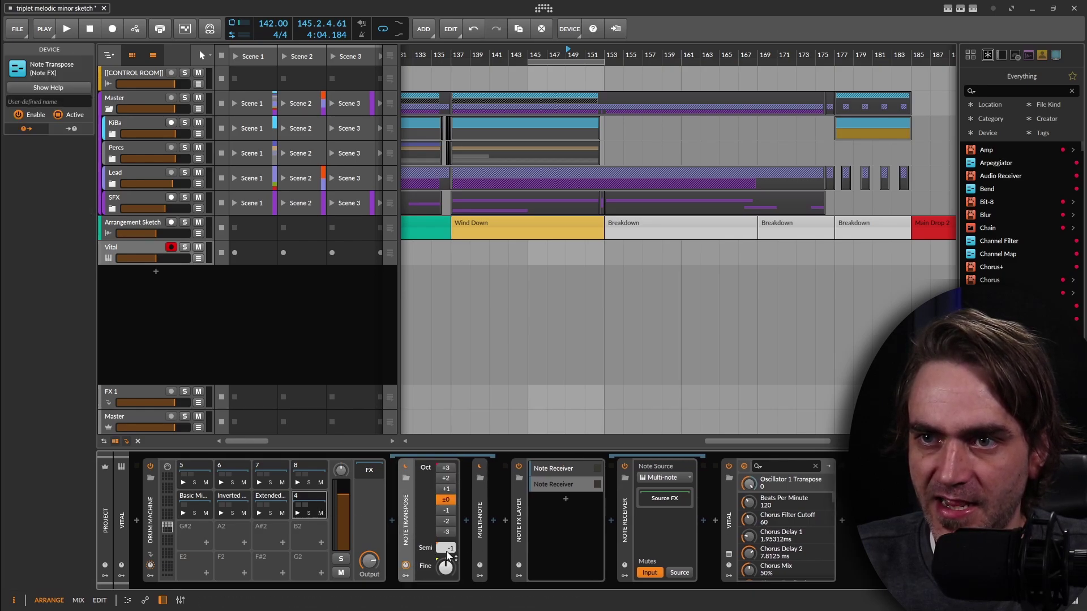
left_click(199, 470)
double_click(482, 527)
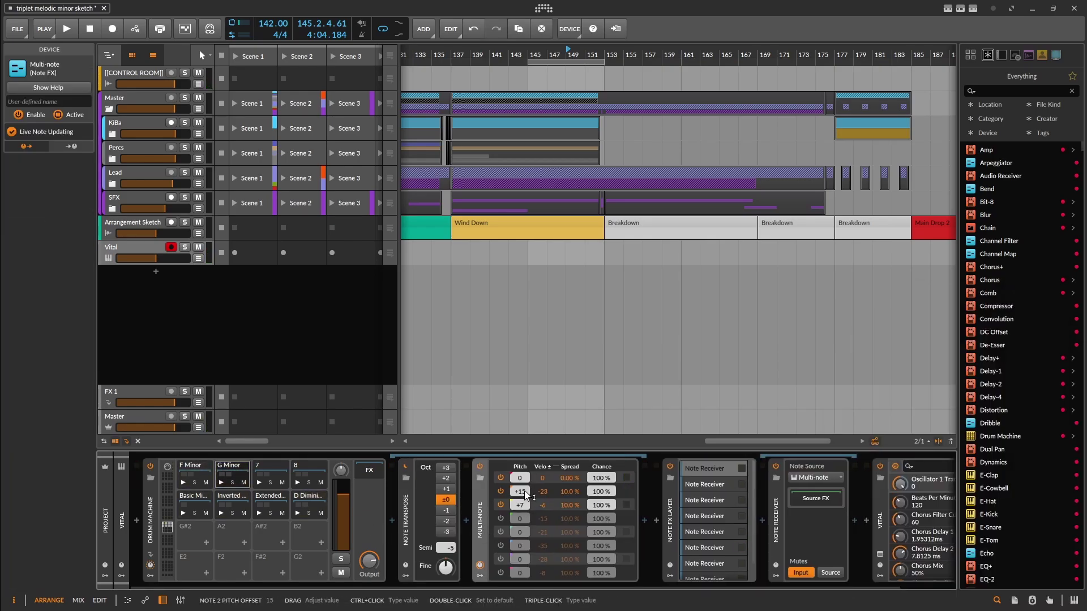
mouse_move(524, 490)
left_mouse_down()
mouse_move(524, 503)
mouse_move(519, 473)
left_mouse_up()
left_click(502, 519)
left_click_drag(520, 518, 520, 481)
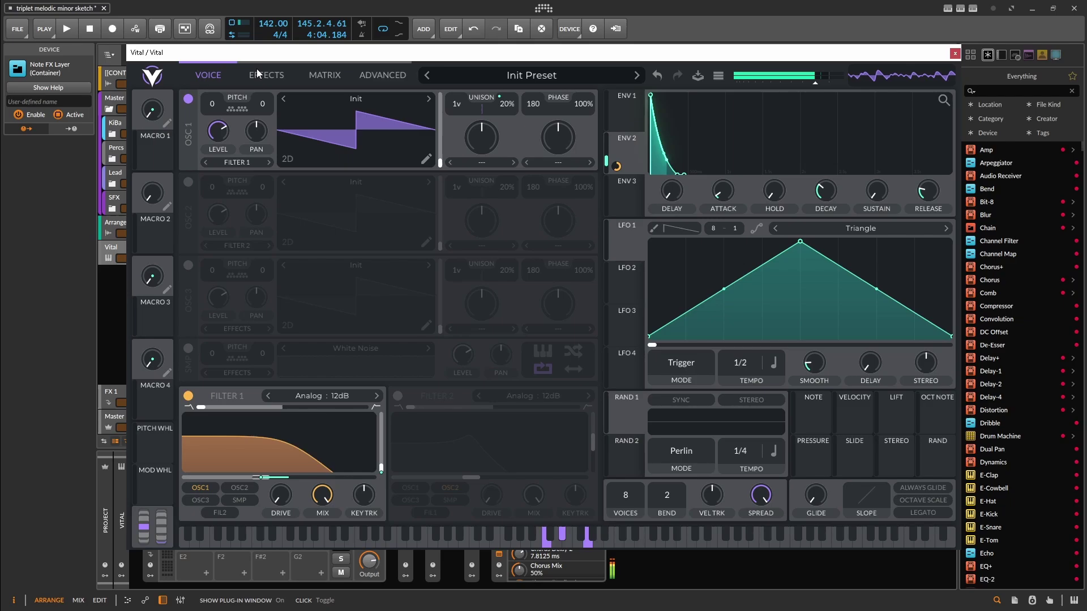
Turn on the Chorus, Compressor and Reverb effects in Vital and lengthen the envelope's decay
left_click(262, 74)
left_click_drag(826, 196, 827, 191)
left_click(188, 100)
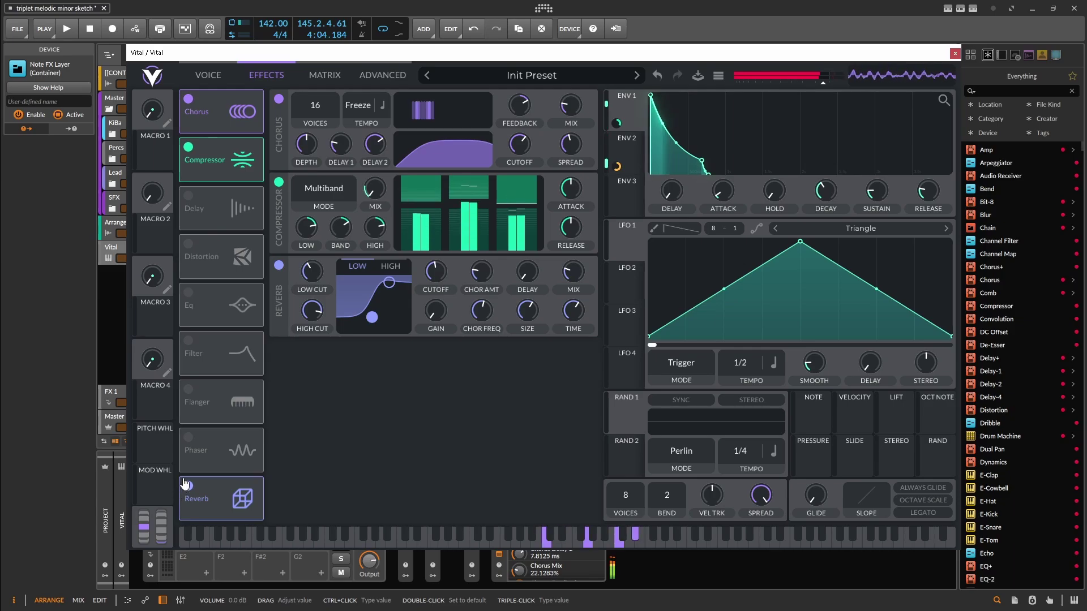
left_click(955, 55)
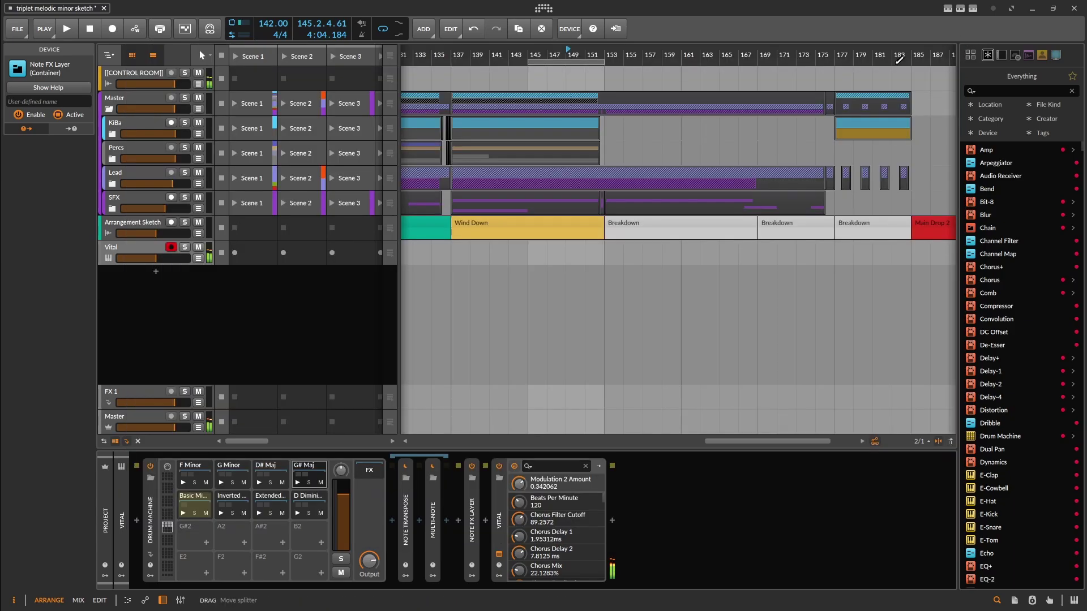
Create a clip in Scene 1 of the Vital track and audition the Basic Minor, Extended Minor, D Diminished and D# Maj chords
double_click(247, 253)
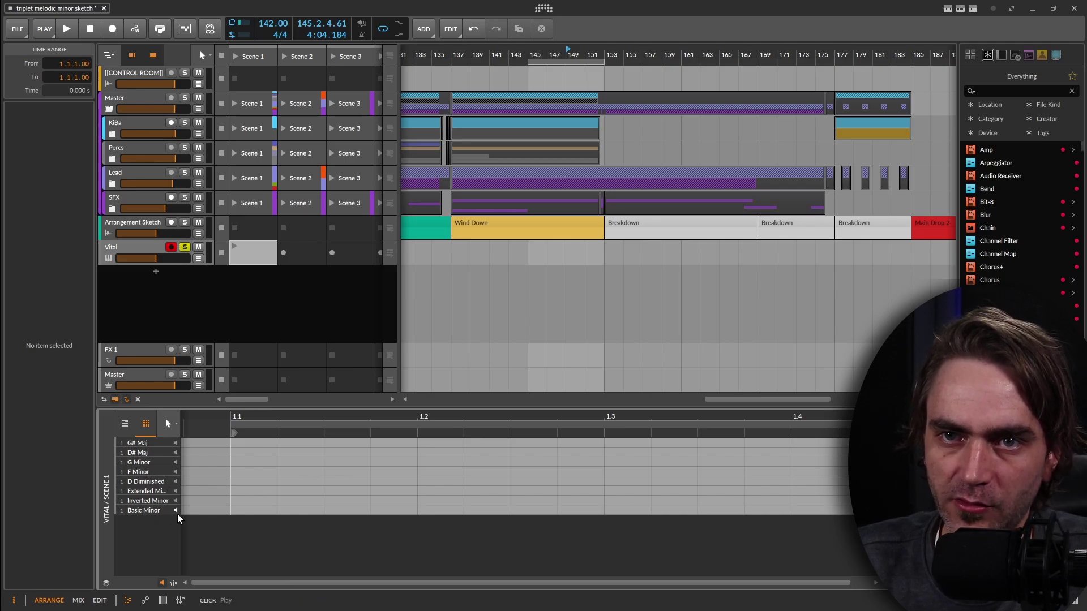
left_click(176, 511)
left_click(177, 492)
left_click(176, 482)
left_click(176, 453)
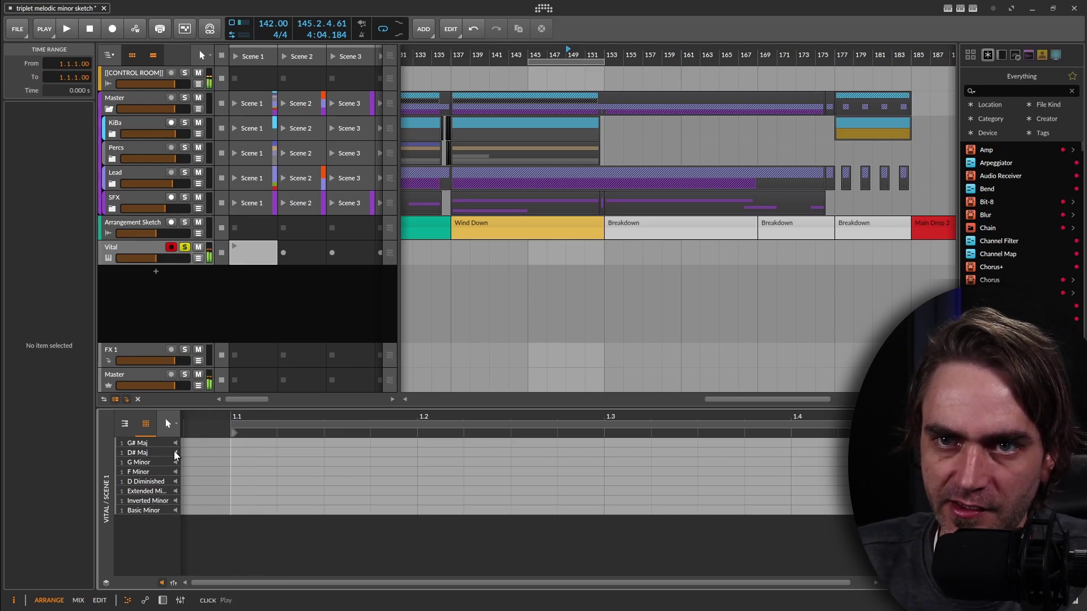
Place three short Basic Minor notes in the Scene 1 clip at 1.1.1, 1.1.4 and 1.2.3
left_click(244, 513)
double_click(244, 513)
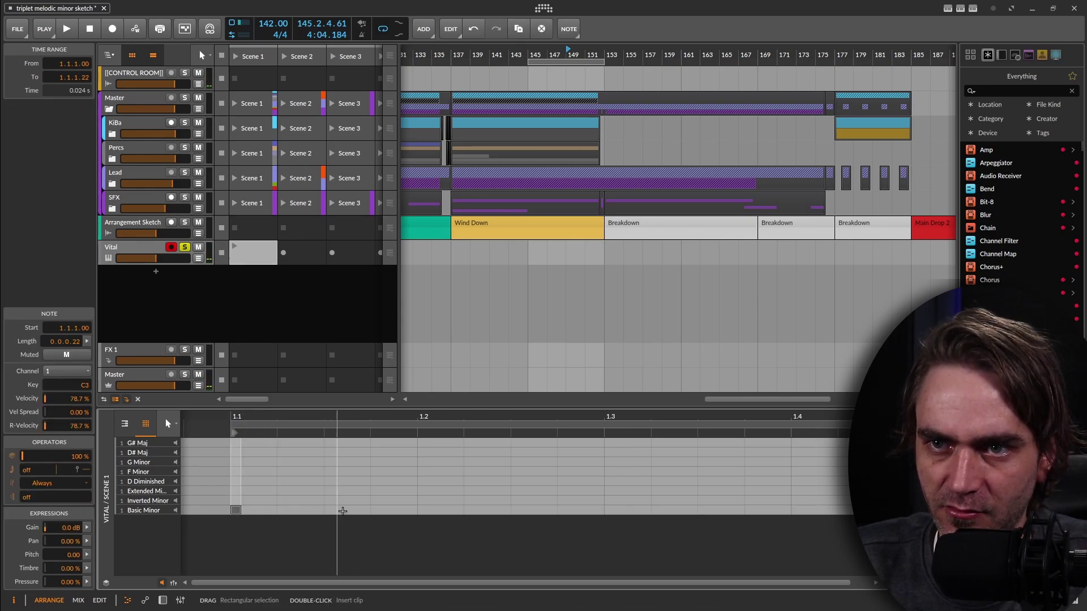
double_click(375, 510)
double_click(519, 510)
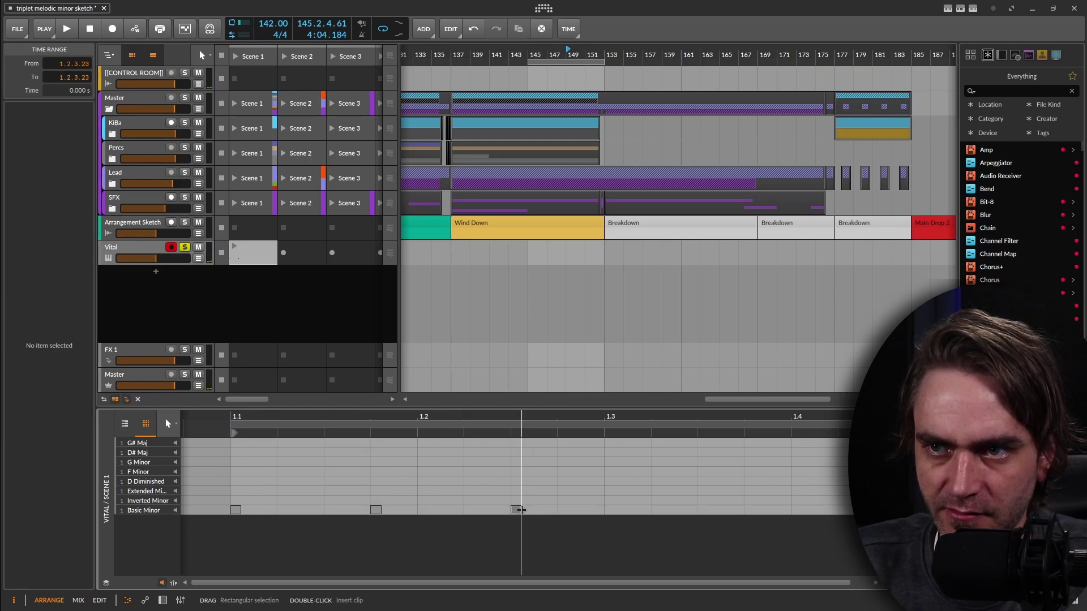
Lengthen the three Basic Minor notes in the clip to 0.0.1.92 and add a fourth Basic Minor note at 1.3.2
left_click(520, 510)
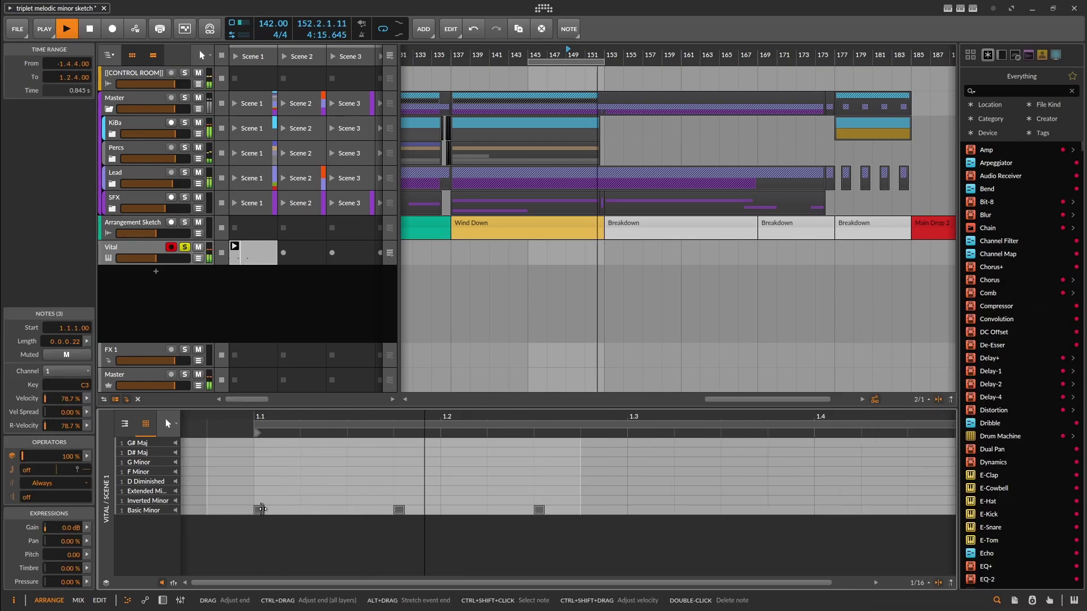
left_click_drag(263, 510, 343, 523)
scroll(634, 523, "down", 3)
left_click_drag(634, 515, 449, 498)
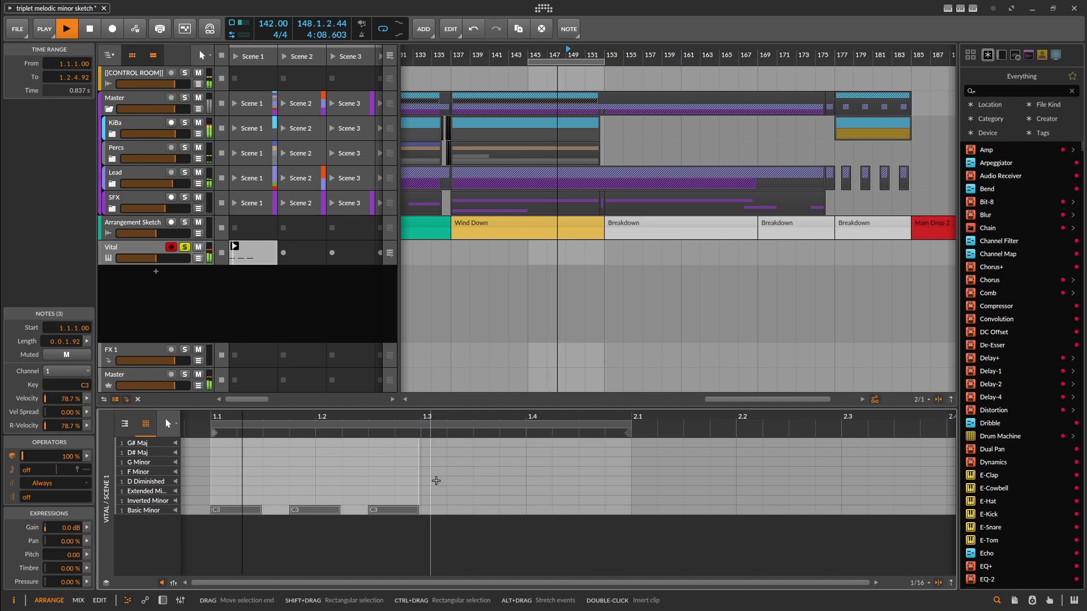
double_click(478, 509)
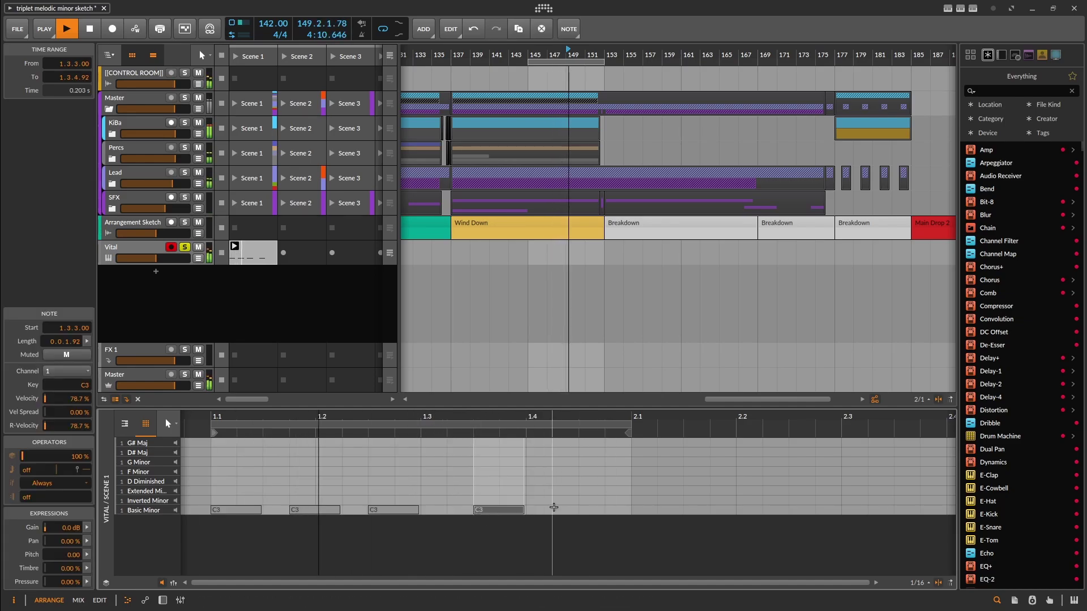
left_click_drag(478, 510, 452, 511)
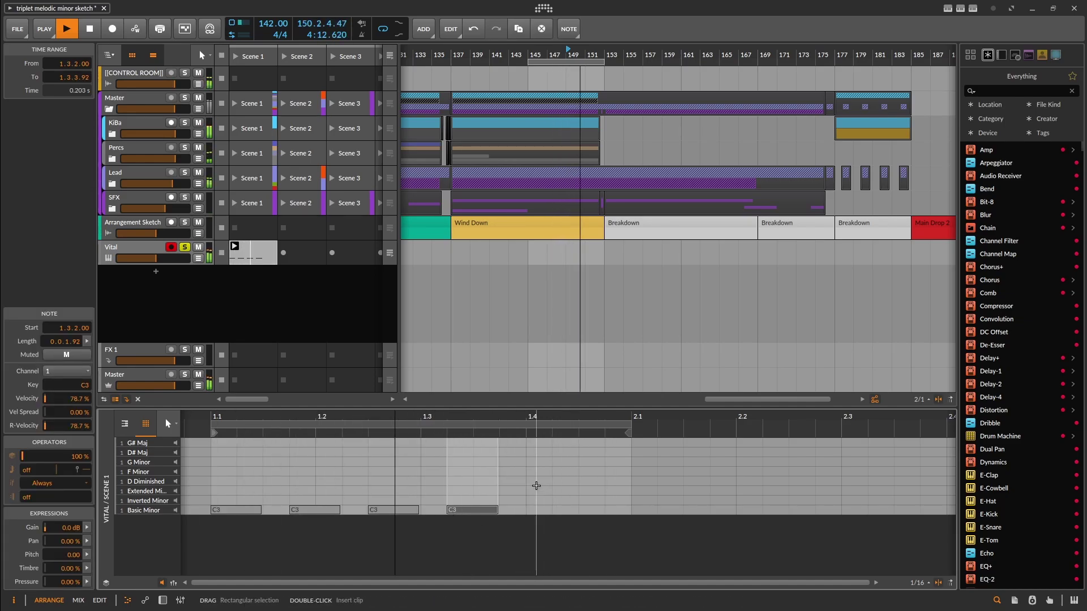
Add a Basic Minor note at 1.4.1 and a D Diminished note at 1.4.3 to the clip
double_click(536, 482)
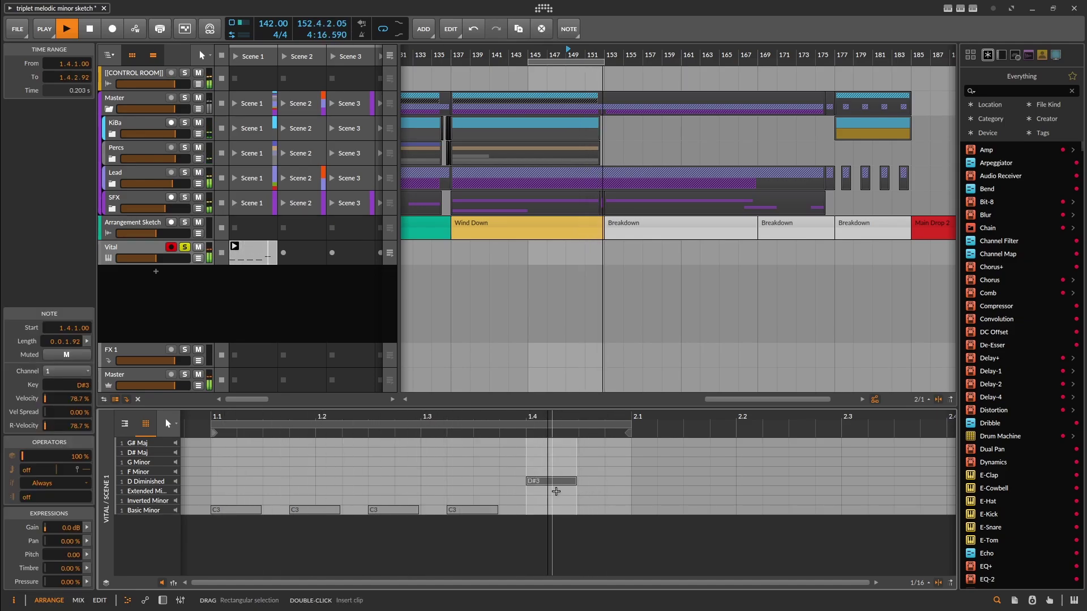
key("Down")
key("Down")
key("Down")
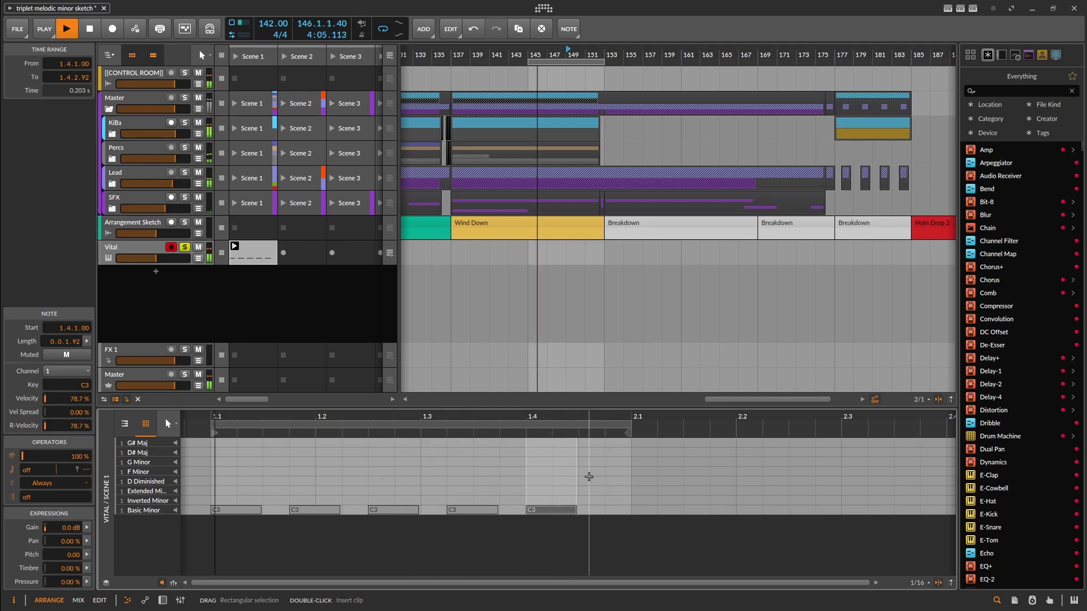
double_click(588, 477)
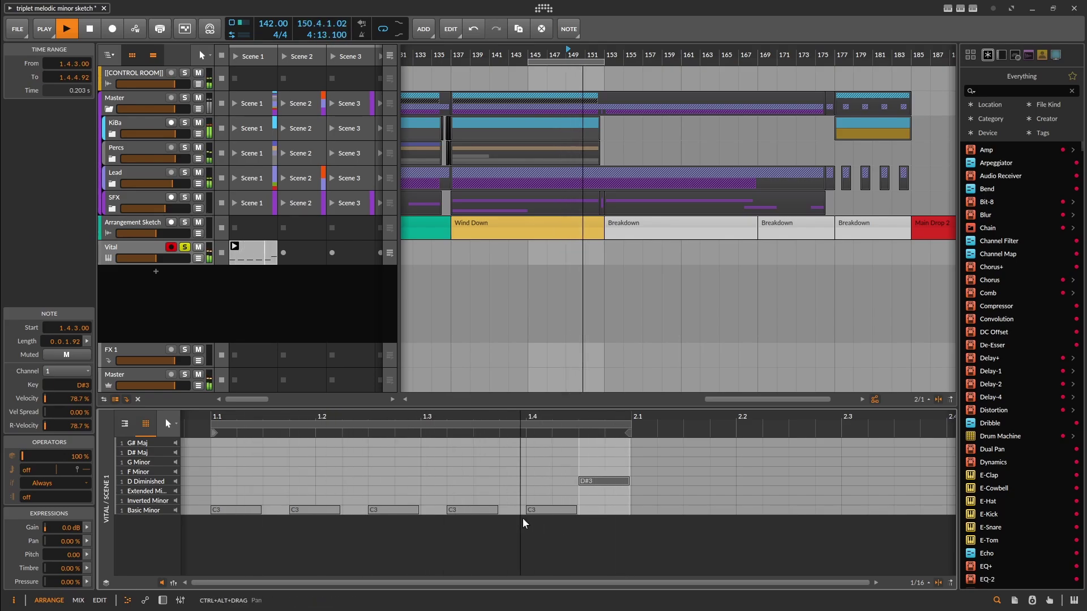
Examine the Drum Machine's preset options and the Multi-note device on its Basic Minor pad
key("d")
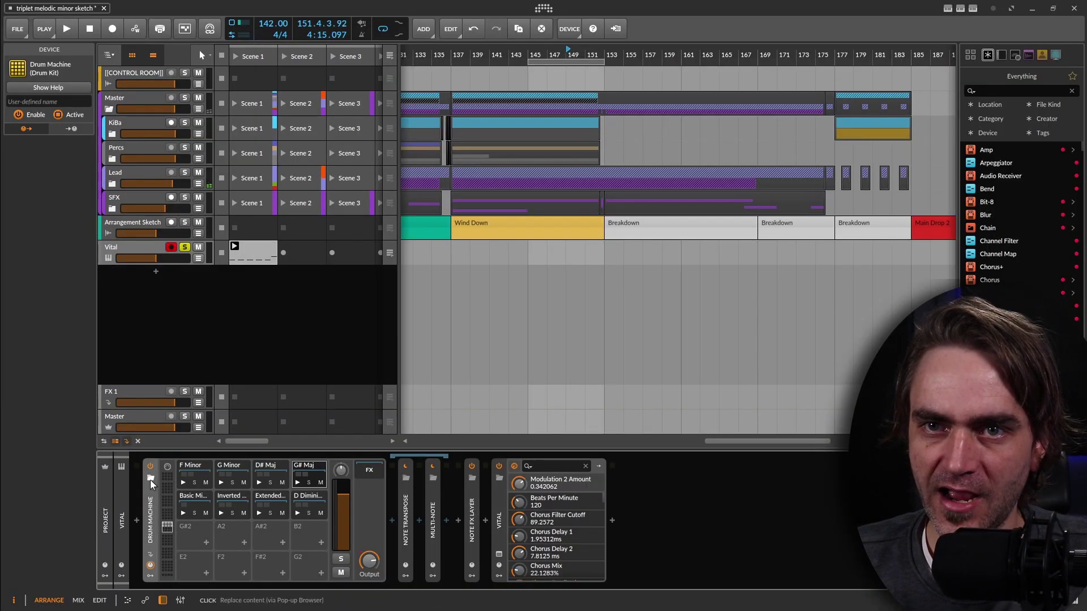
right_click(150, 515)
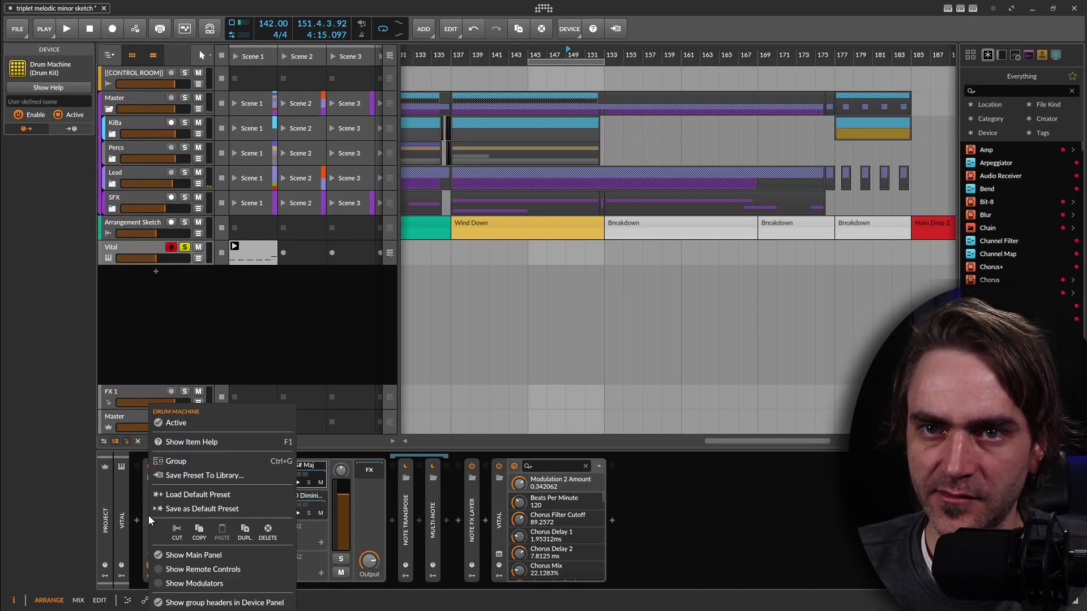
left_click(810, 545)
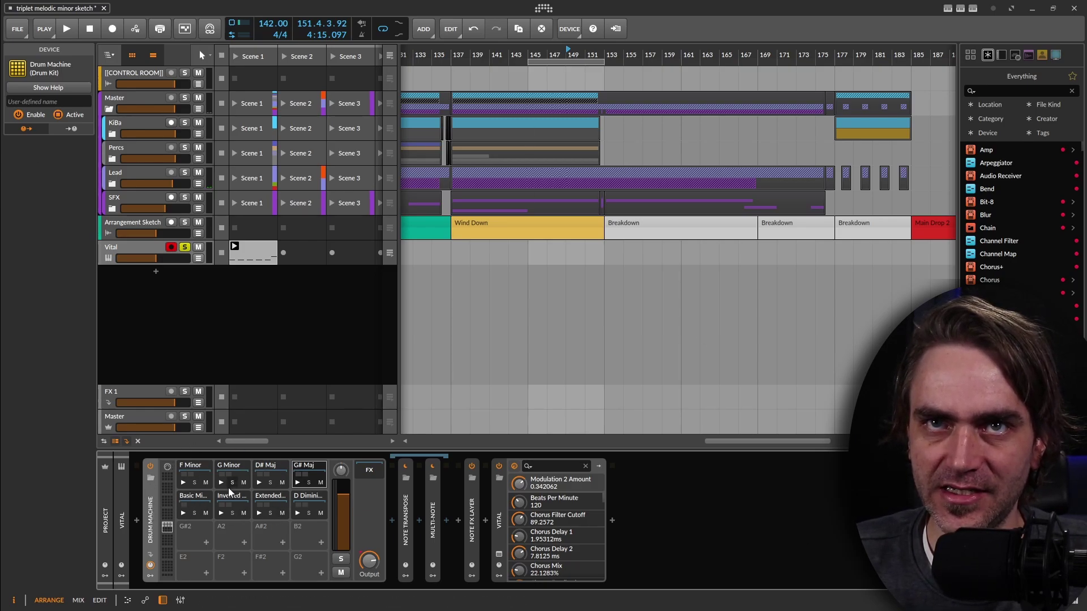
left_click(190, 533)
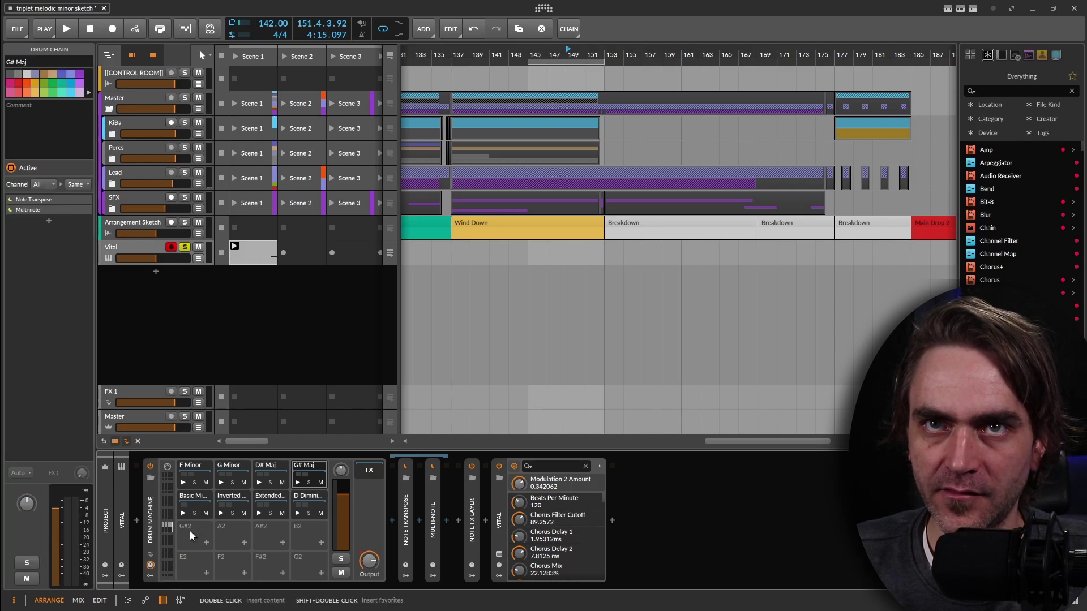
left_click(199, 495)
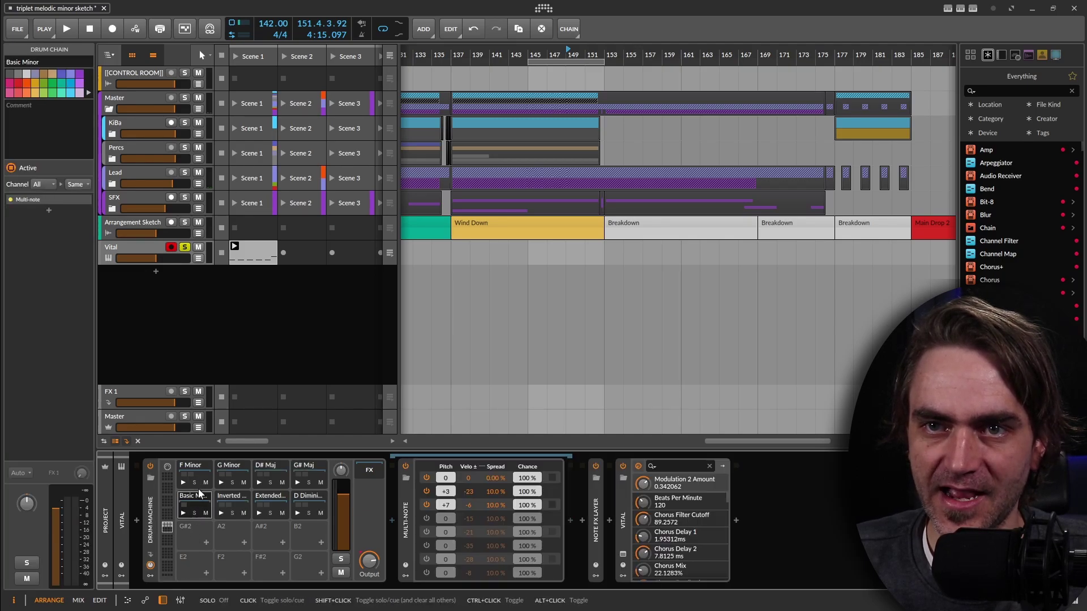
left_click(392, 521)
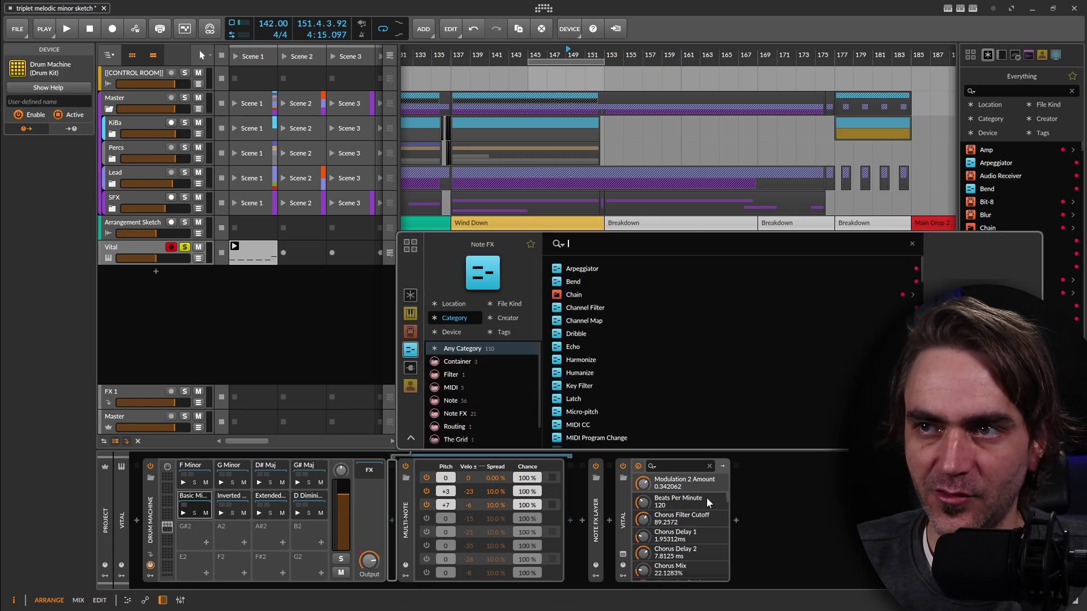
key("Escape")
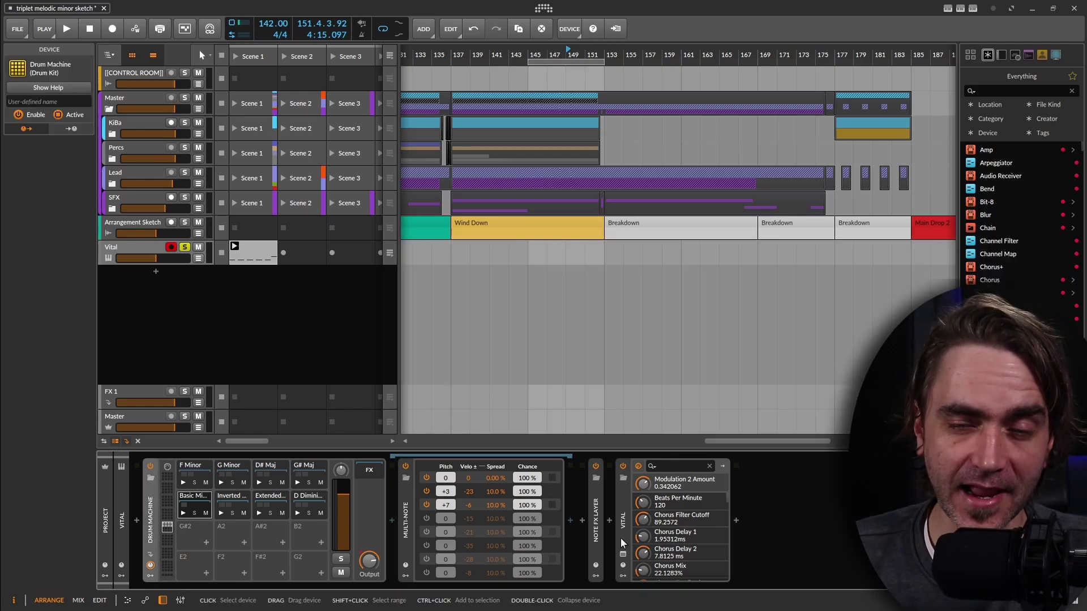
Load a Chain device onto the Drum Machine's empty E2 pad and name the pad C
double_click(207, 575)
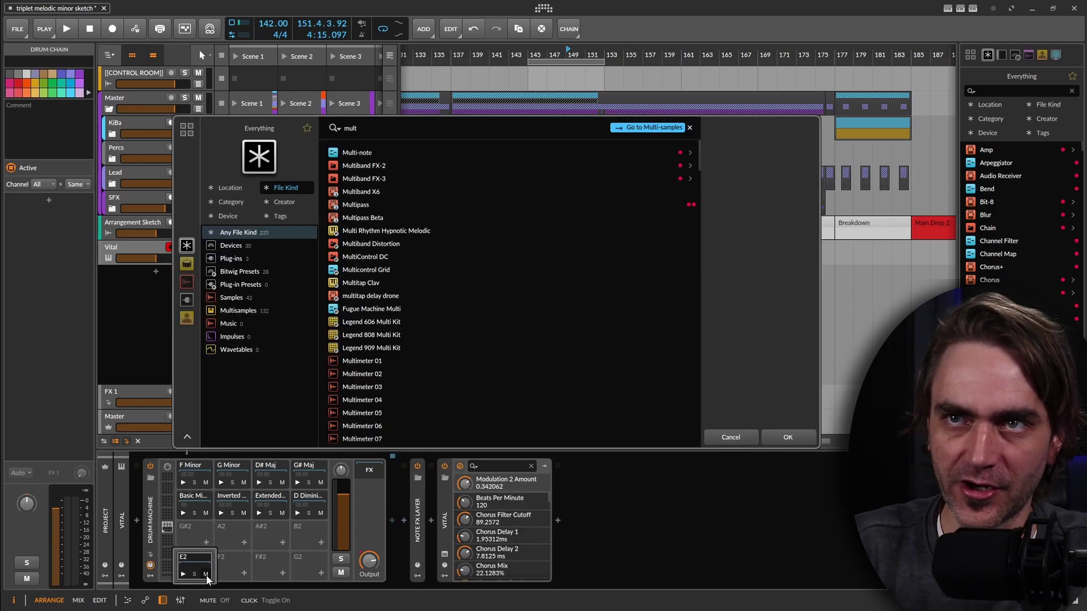
key("BackSpace")
key("BackSpace")
key("BackSpace")
key("BackSpace")
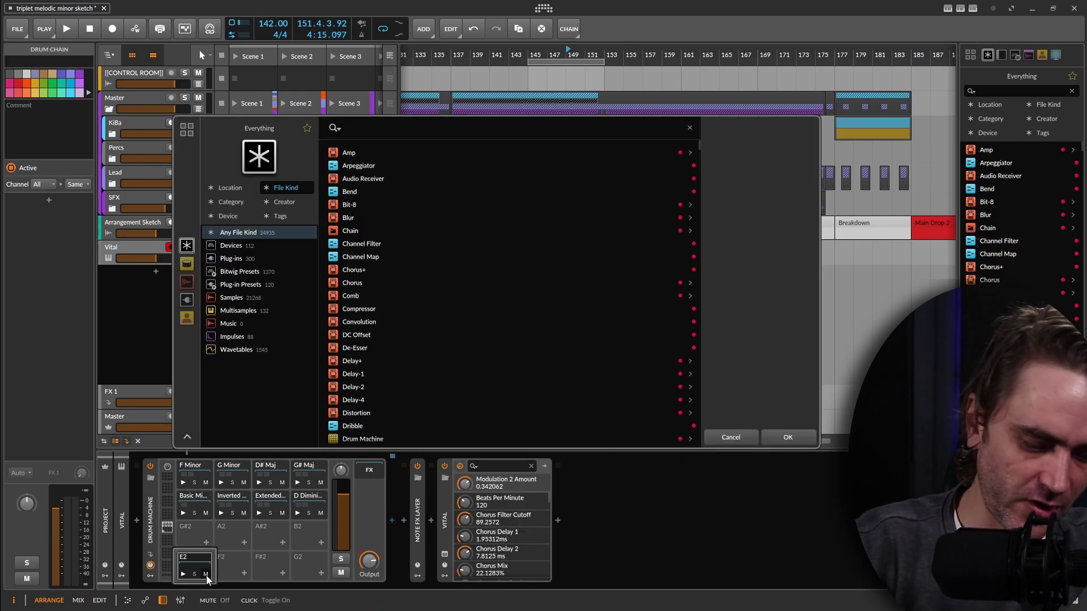
type("chain")
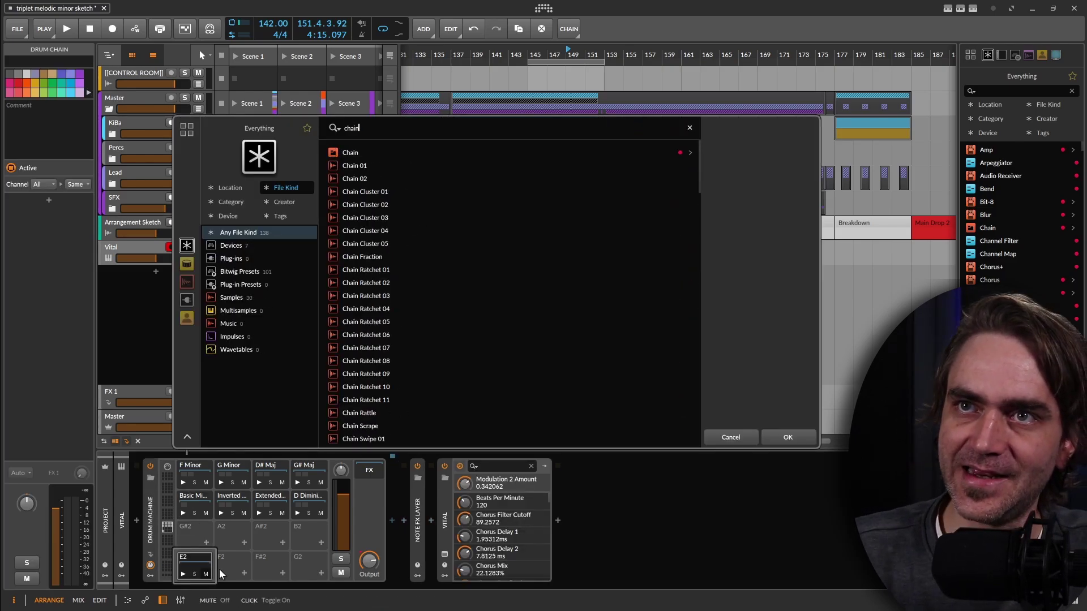
left_click(351, 153)
left_click(783, 438)
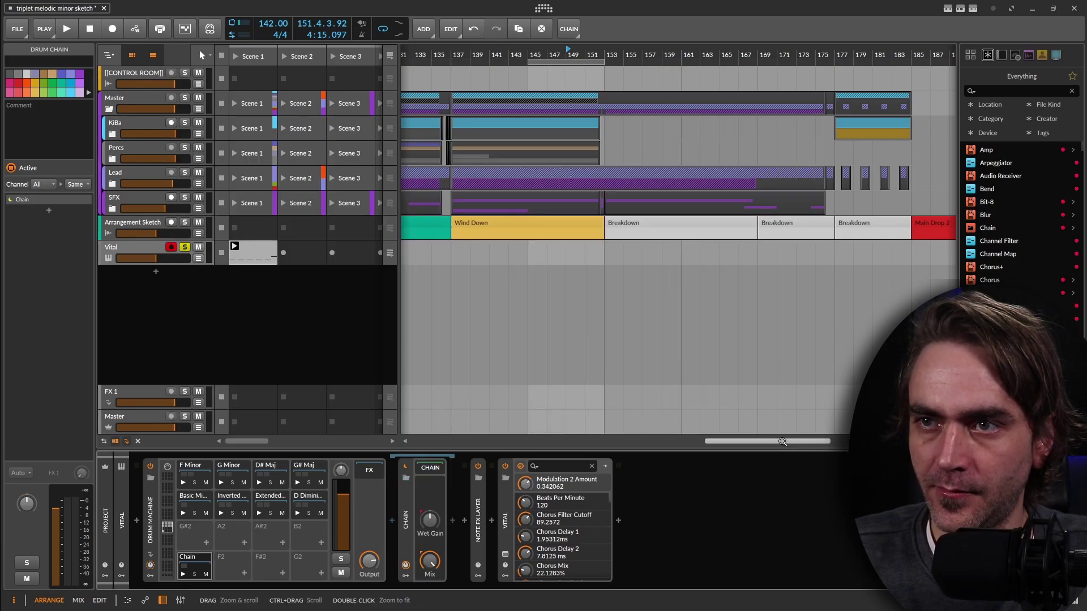
left_click(199, 564)
left_click(63, 61)
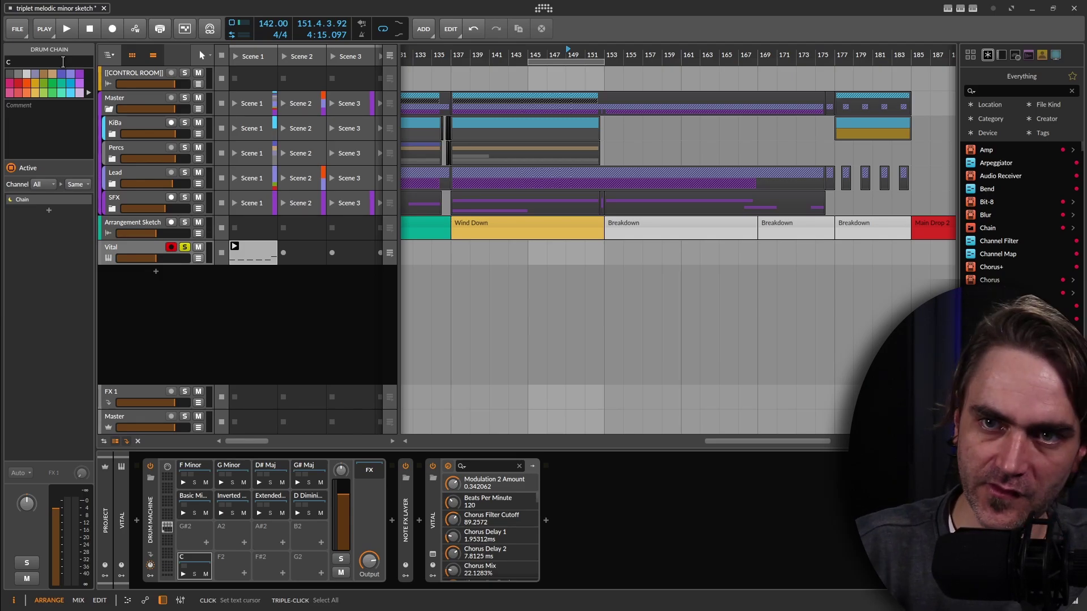
key("Return")
Copy the C pad to the F#2 slot, rename the copy D#, and view the pad names in the Scene 1 clip
left_click_drag(193, 565, 276, 560)
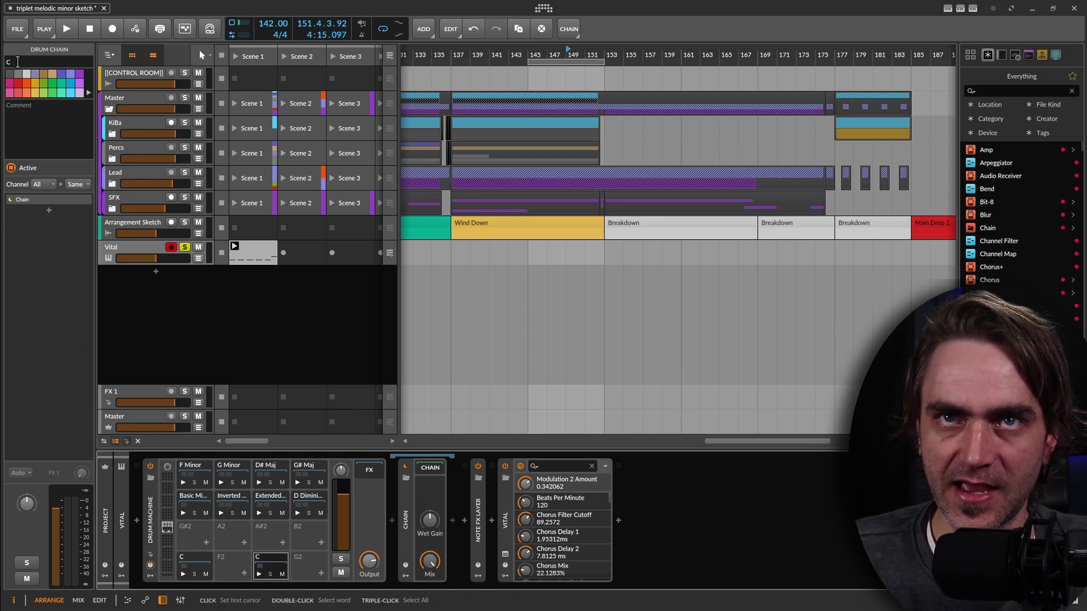
double_click(18, 62)
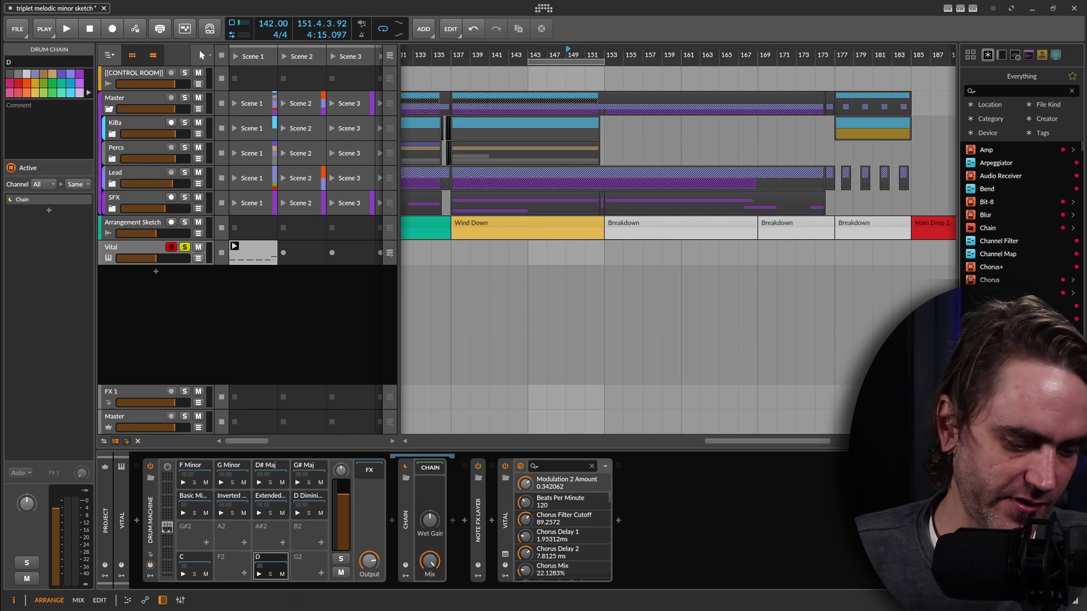
double_click(250, 253)
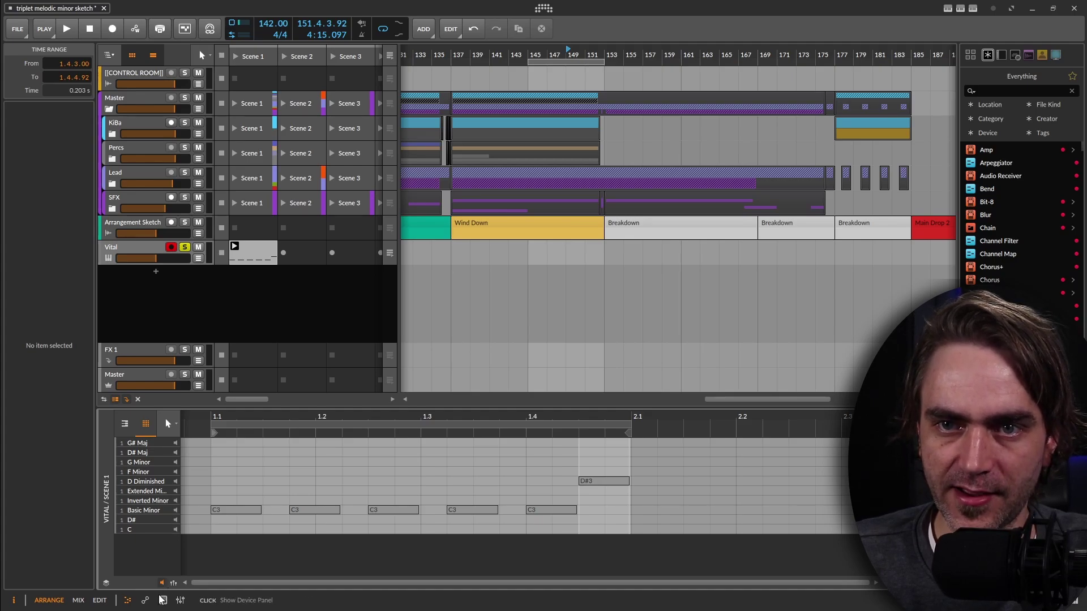
Delete the D# and C Chain pads from the Drum Machine
key("d")
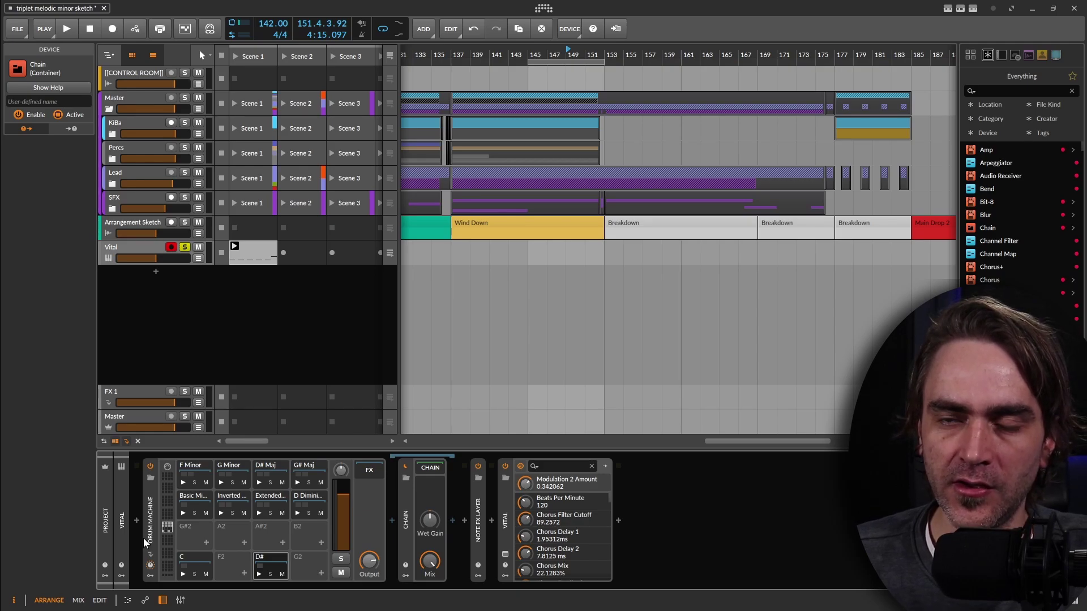
key("Delete")
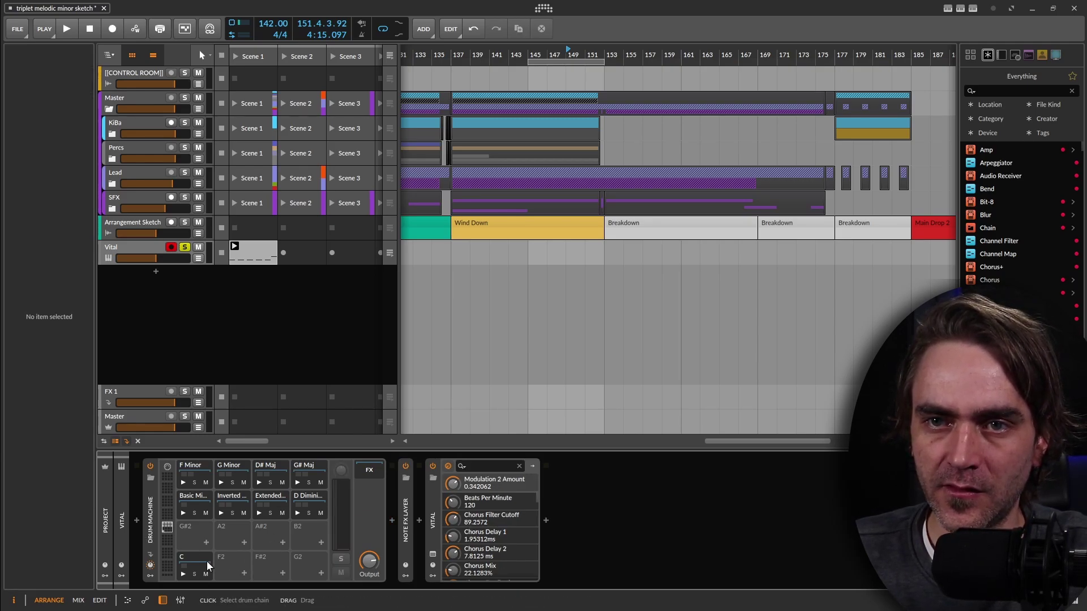
left_click(207, 562)
key("Delete")
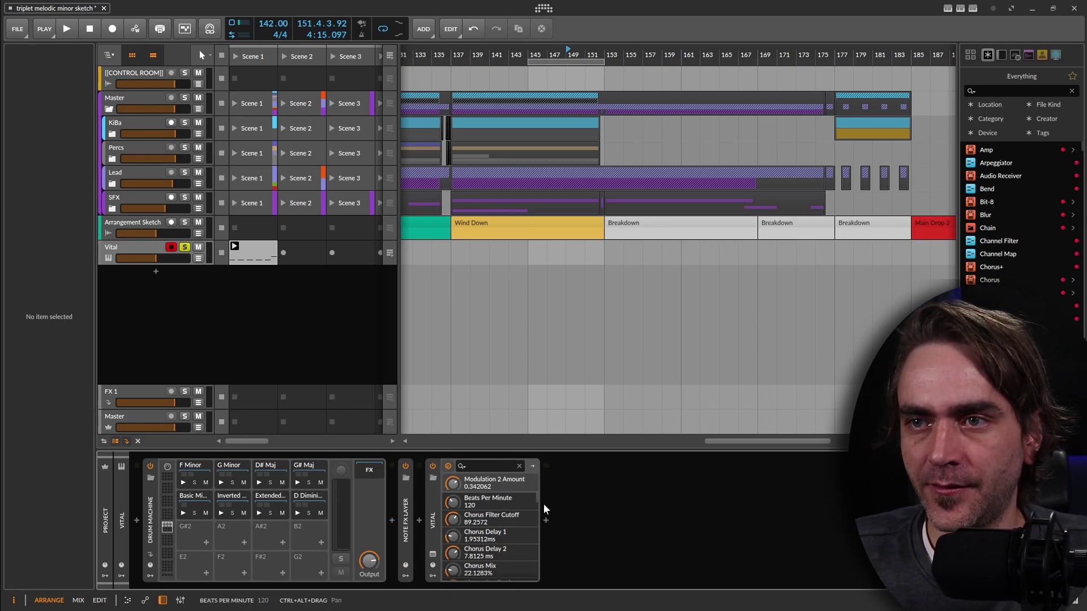
Try out a Key Filter after Vital with the key F# and the Lydian scale, and cancel its insertion
left_click(548, 521)
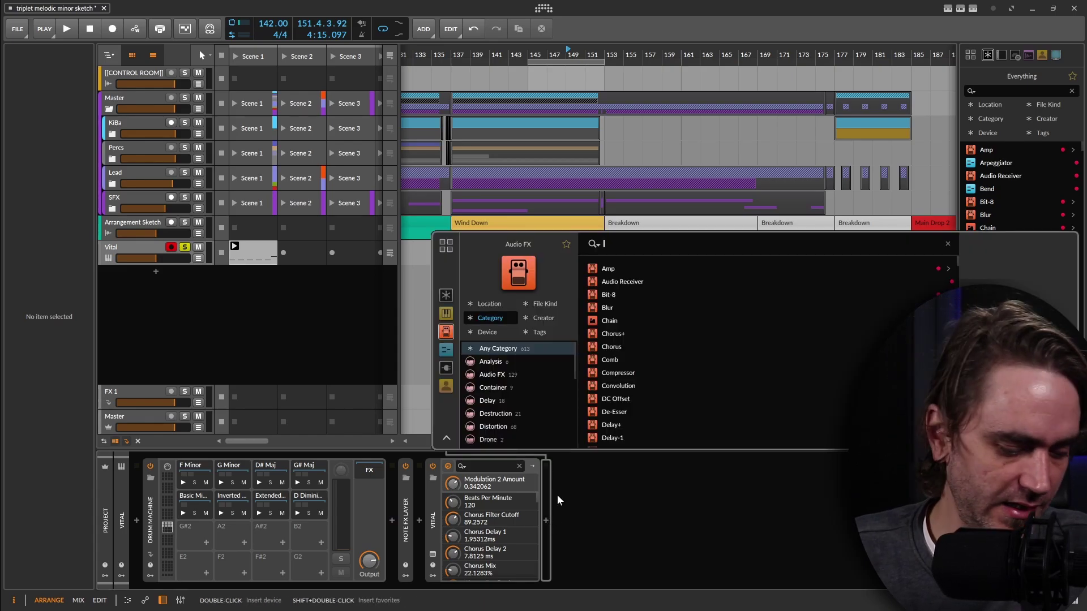
type("note")
left_click(620, 279)
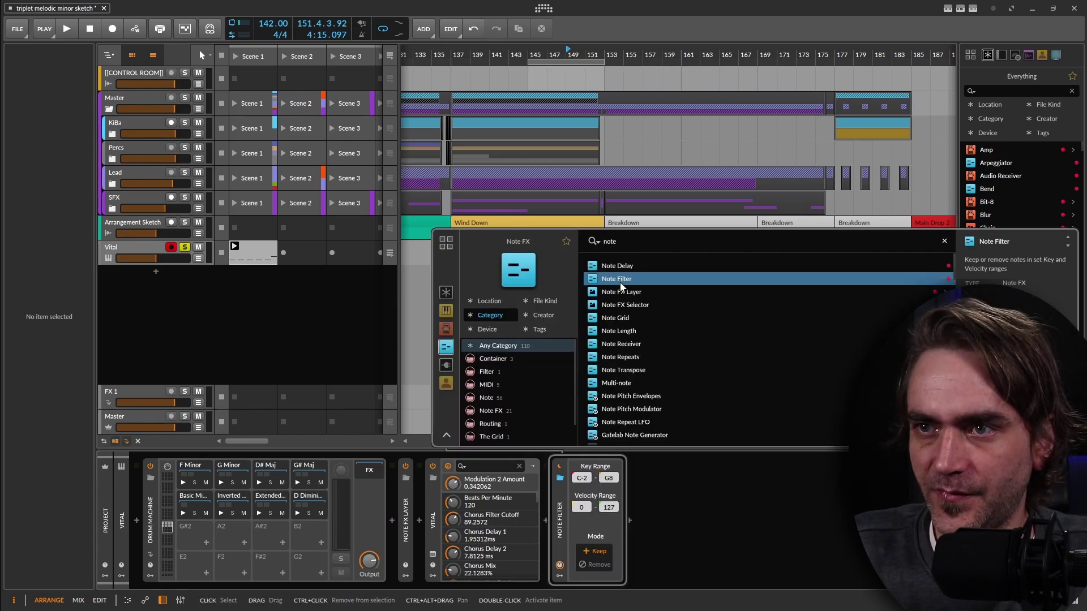
type("key")
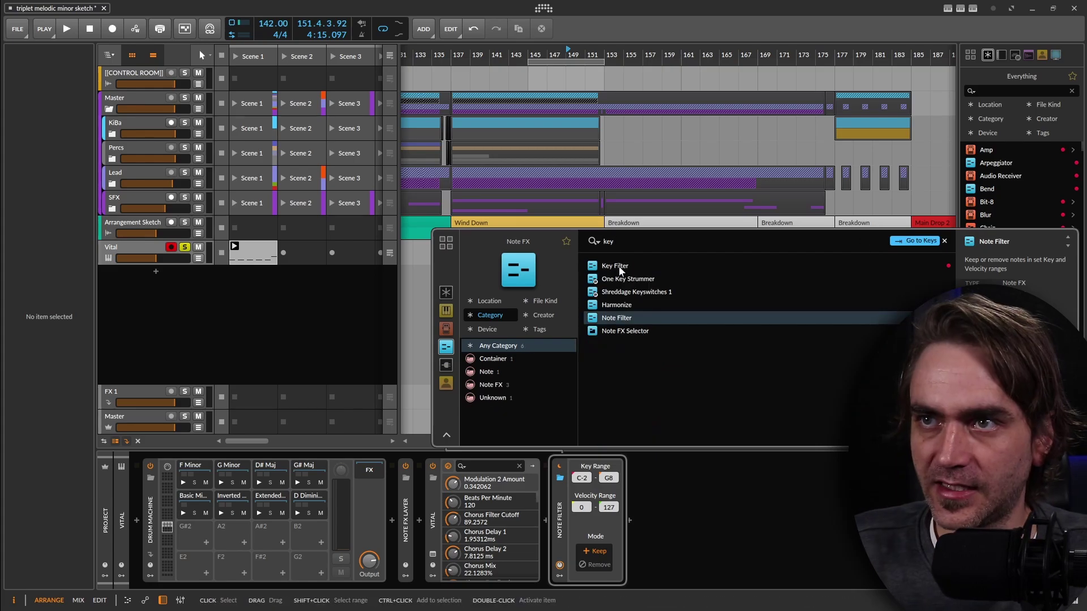
left_click(620, 266)
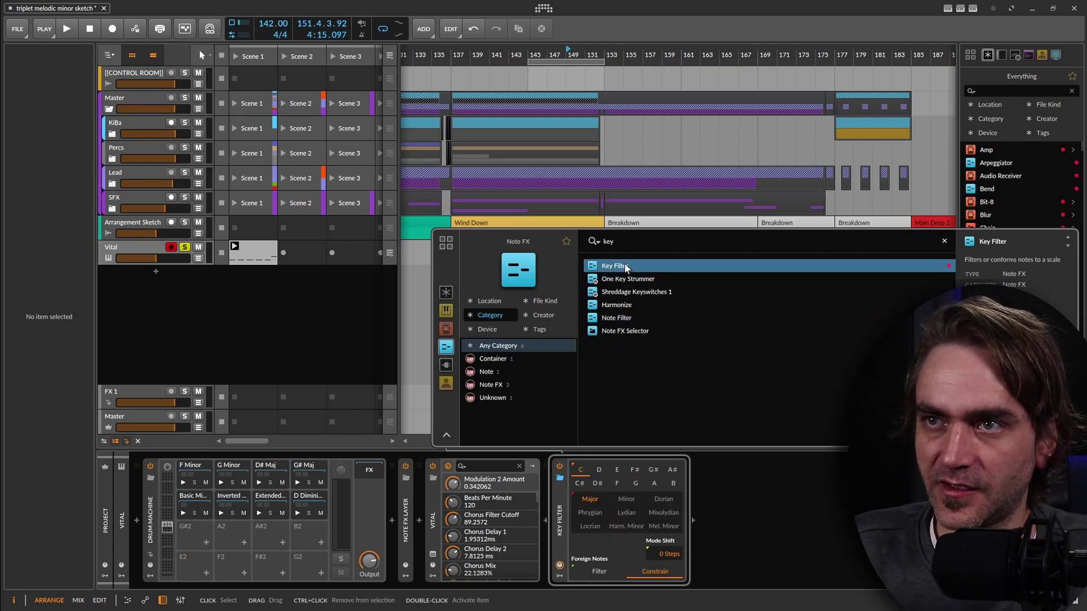
left_click(634, 471)
left_click(623, 510)
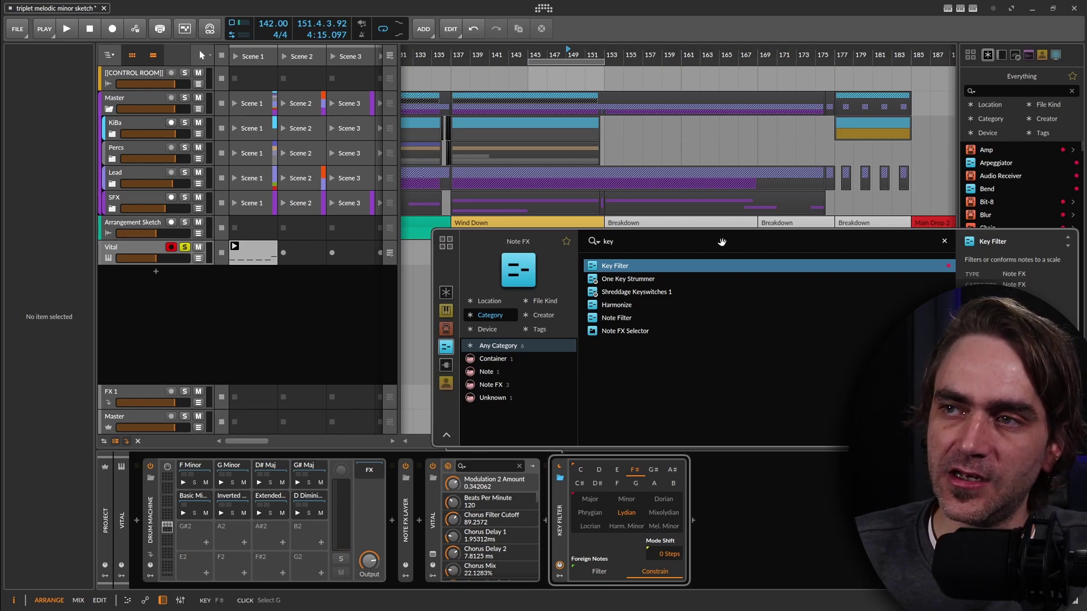
key("Escape")
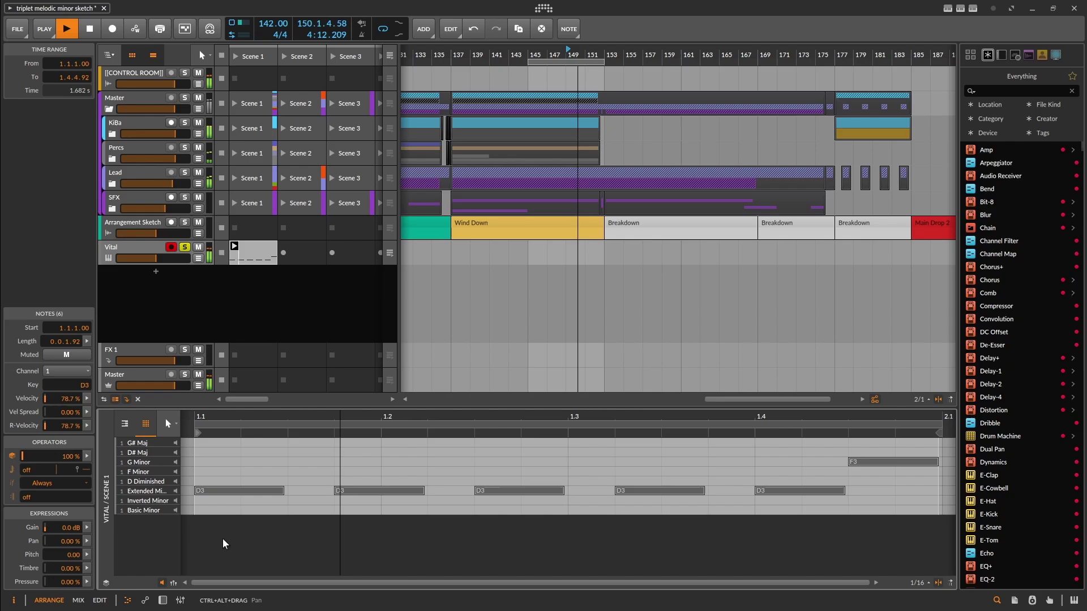
Shift all six clip notes up to the F Minor and G# Maj pads and back to Basic Minor and D Diminished
key("Up")
key("Up")
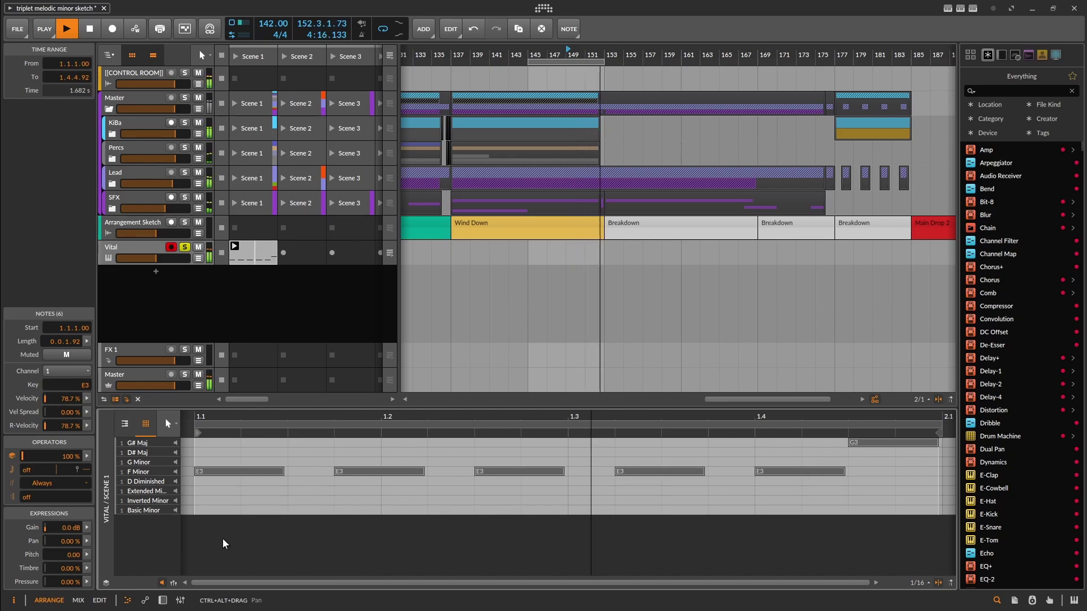
key("Down")
key("Down")
key("Down")
key("Down")
Add notes to the clip for G Minor at 1.1.3, F Minor at 1.2.2, Extended Minor at 1.3.1 and Inverted Minor at 1.3.4
left_click(283, 473)
double_click(291, 463)
double_click(431, 472)
double_click(574, 491)
double_click(714, 481)
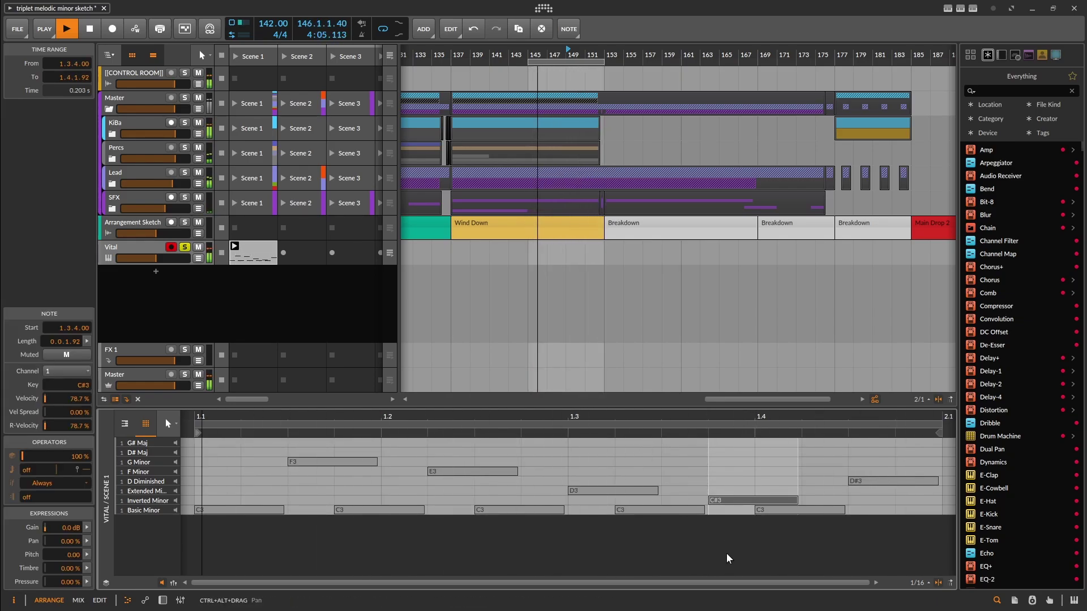
Sweep Vital's Filter 1 cutoff while the clip plays, bring it down to -52 semitones, and close the plug-in window
key("d")
left_click(433, 555)
left_click(208, 74)
left_click(627, 148)
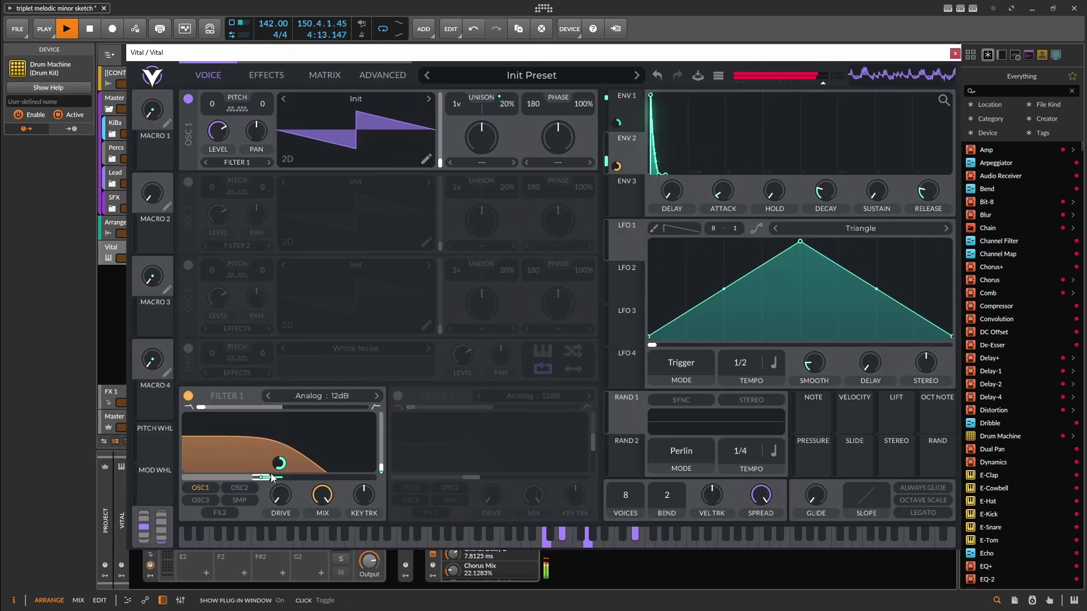
left_click_drag(225, 480, 327, 474)
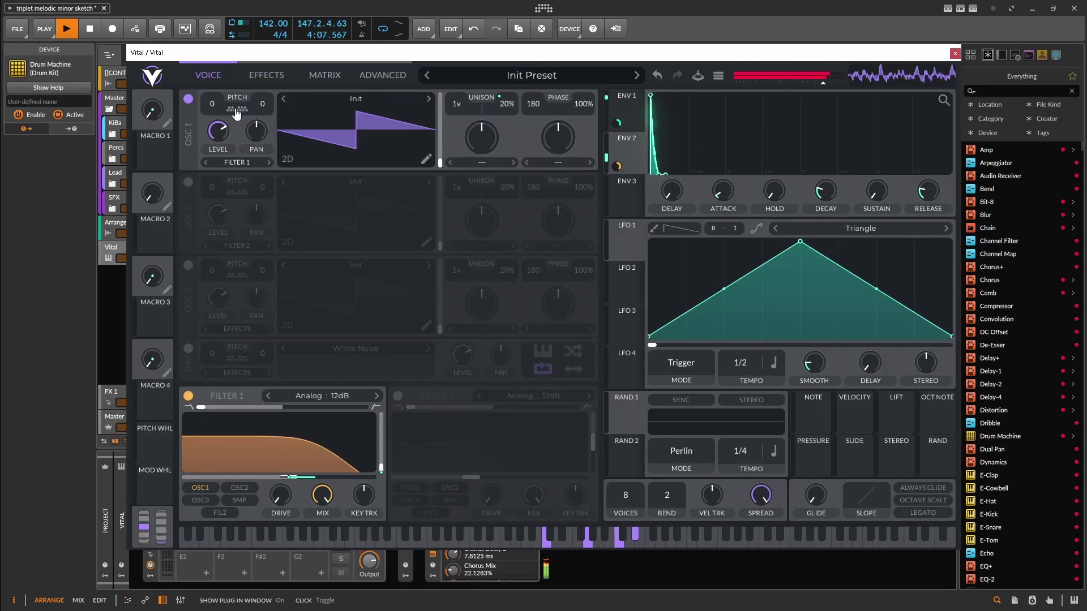
left_click(266, 74)
left_click(189, 196)
left_click(341, 311)
left_click(326, 357)
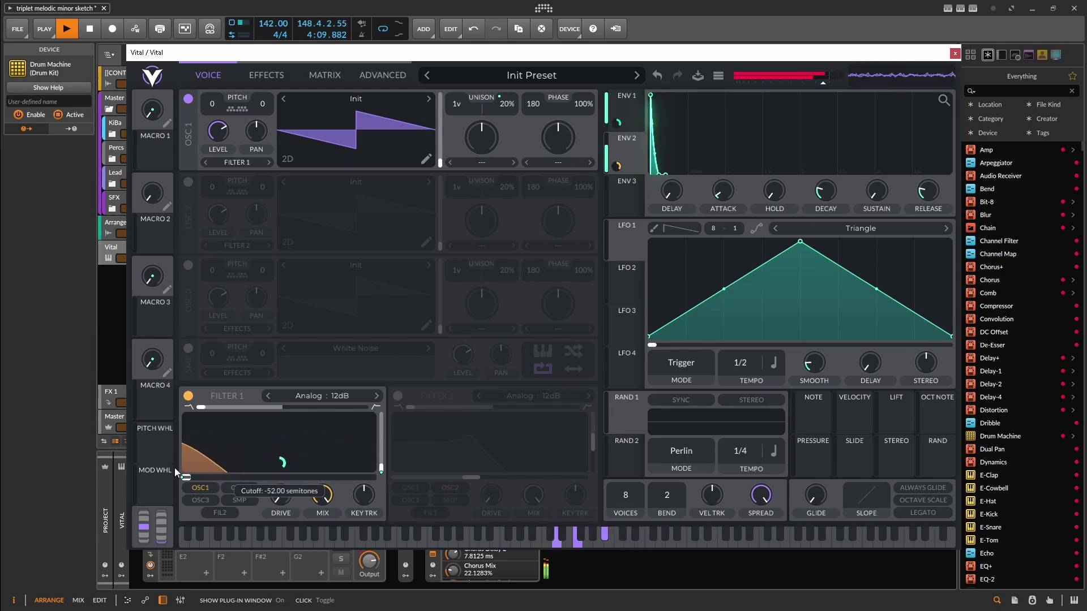
left_click(955, 53)
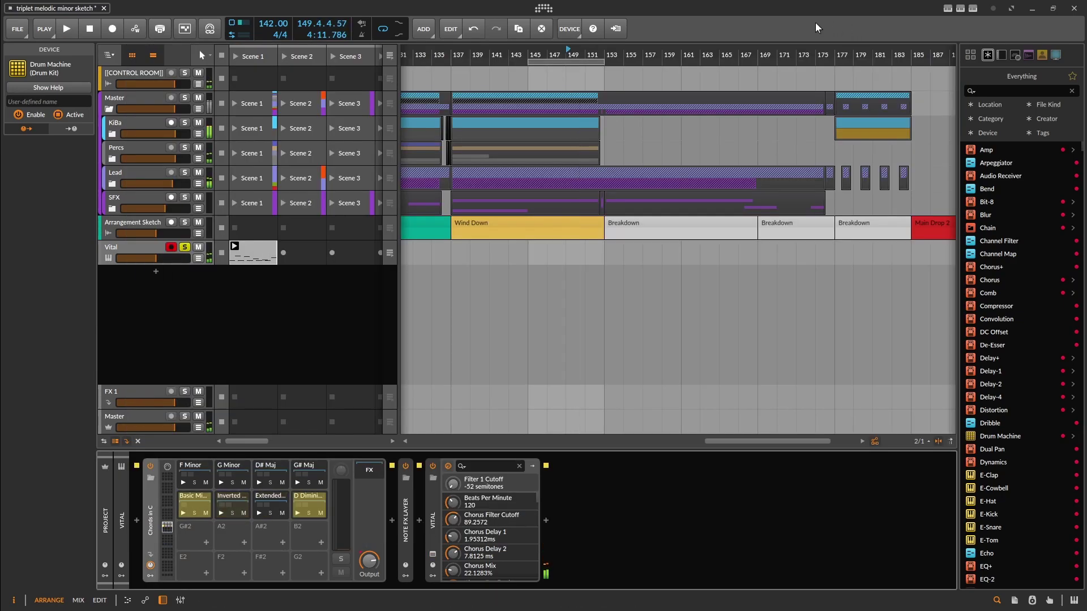